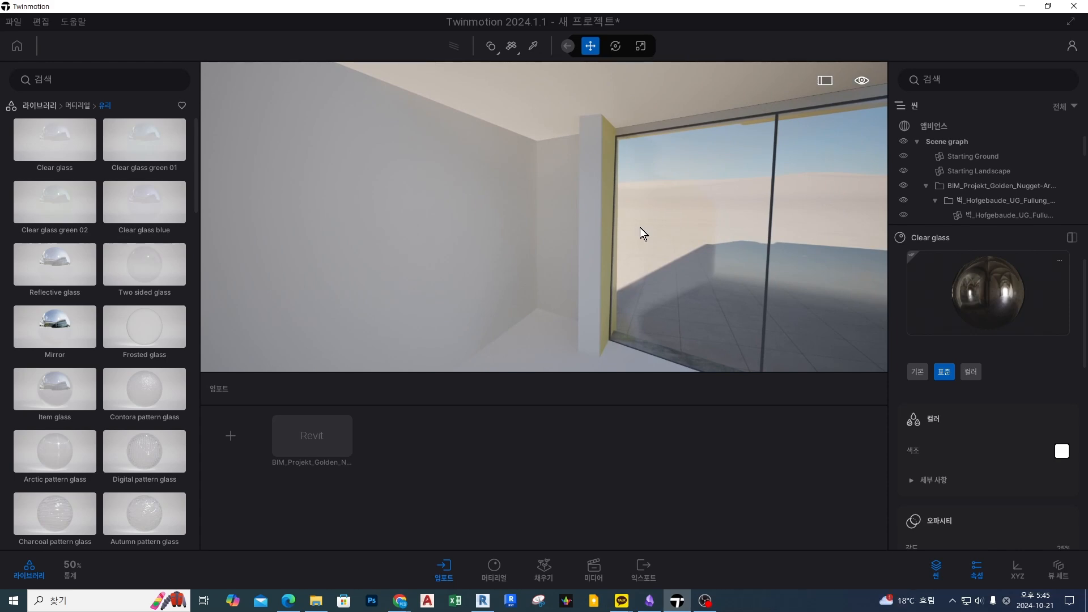
Examine the ambience's natural light details and the render settings for global illumination.
right_click_drag(655, 220, 665, 219)
key("d")
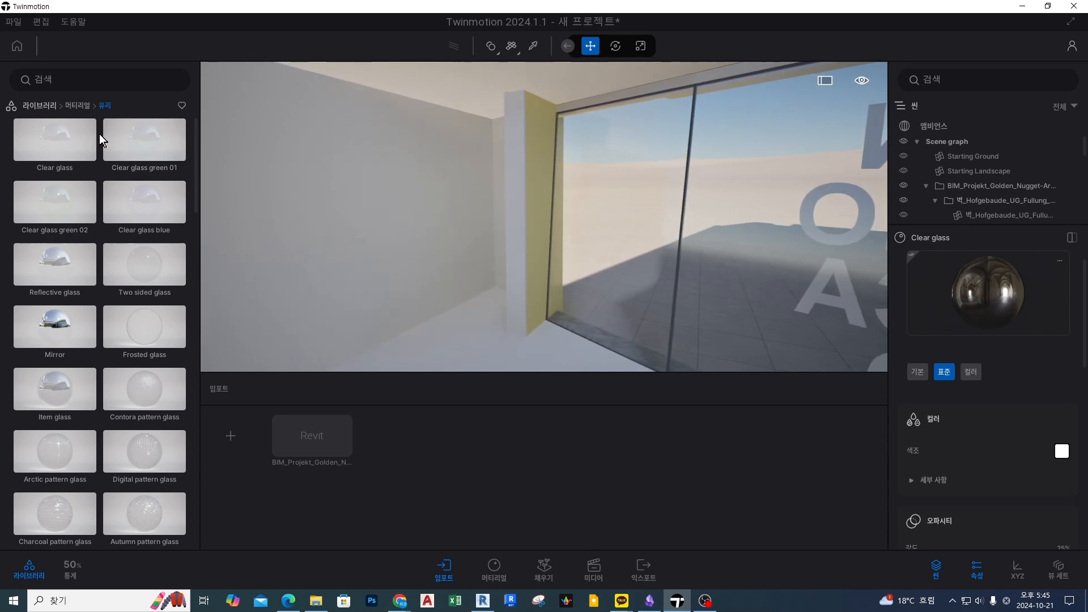
left_click(40, 106)
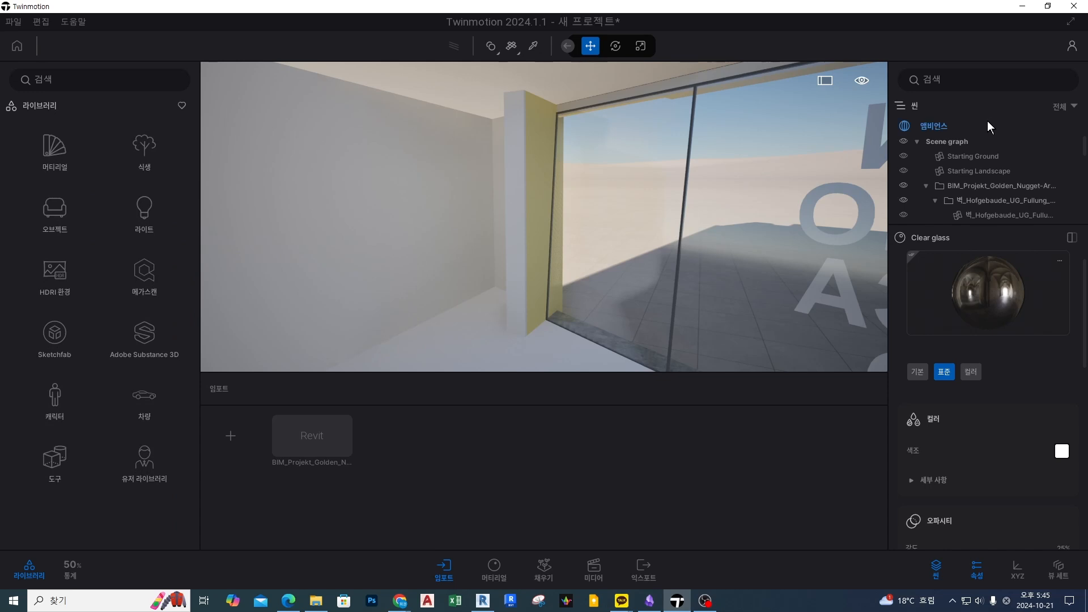
left_click(956, 125)
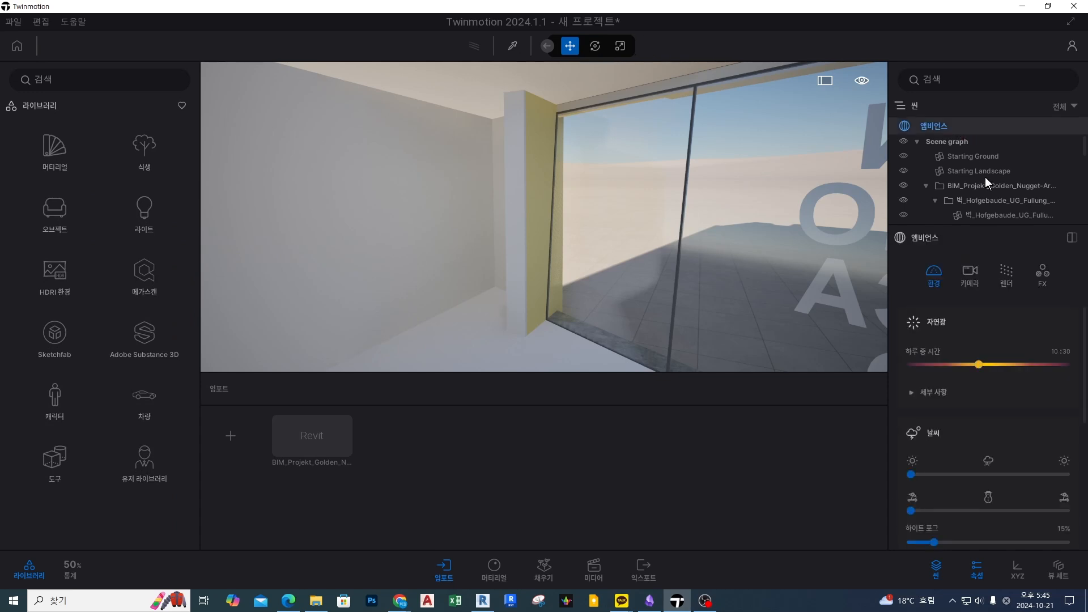
left_click(1004, 274)
left_click(932, 272)
left_click(958, 385)
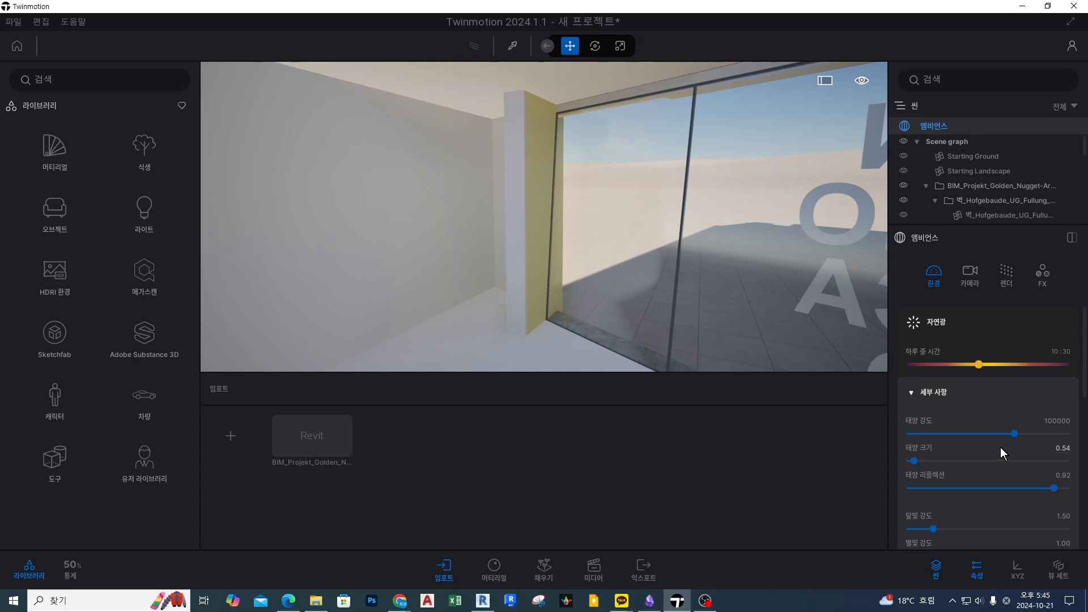
left_click(1006, 276)
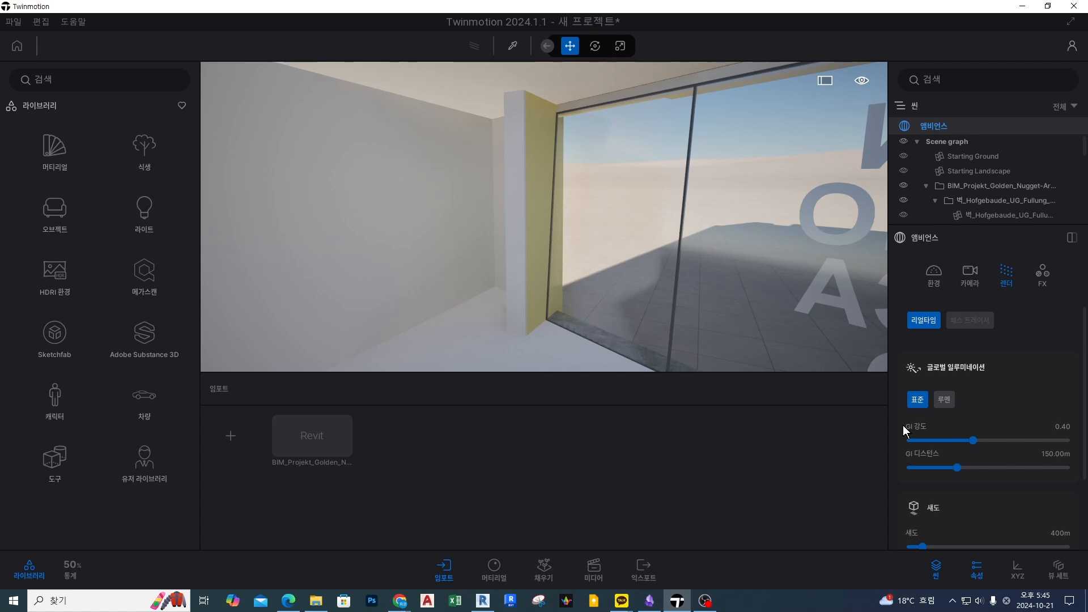
mouse_move(595, 182)
right_mouse_down()
mouse_move(652, 182)
mouse_move(595, 182)
right_mouse_up()
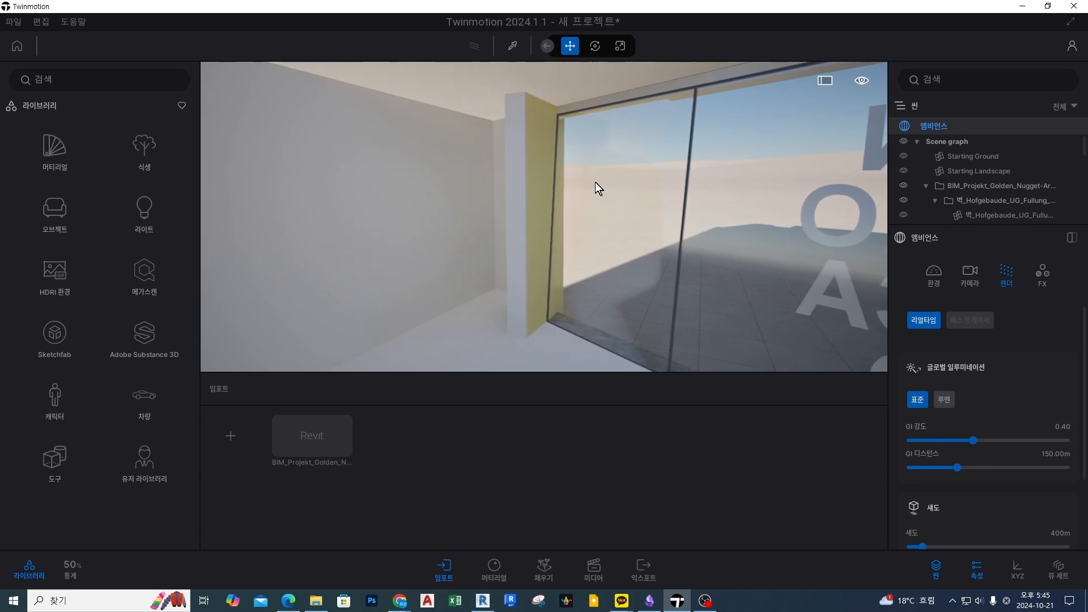
Place an IES 06 light on the ceiling near the wall and set its attenuation to 4.9 m.
left_click(146, 209)
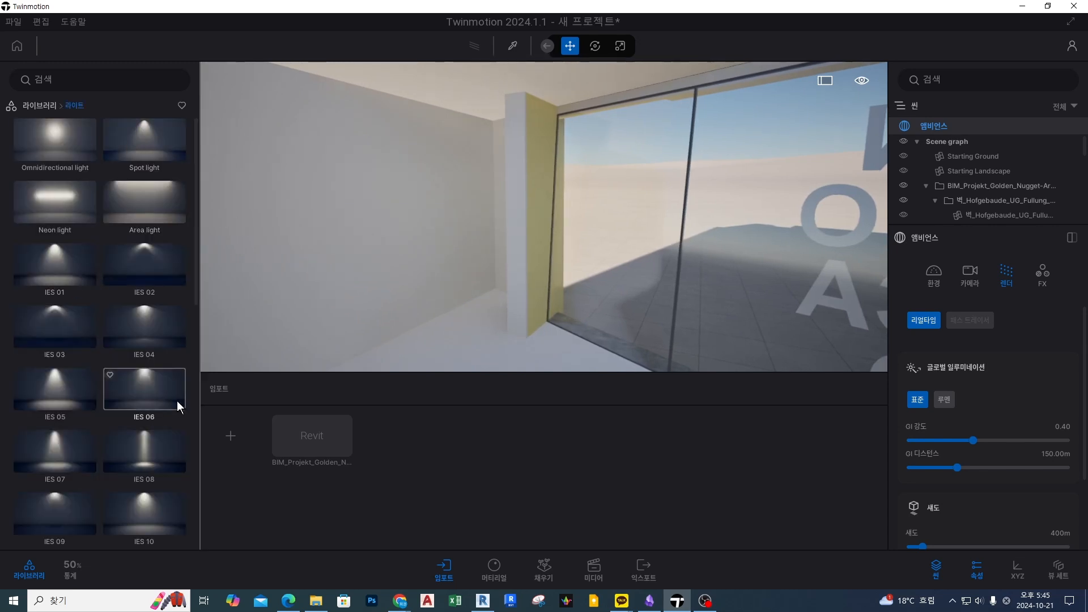
left_click_drag(159, 389, 416, 83)
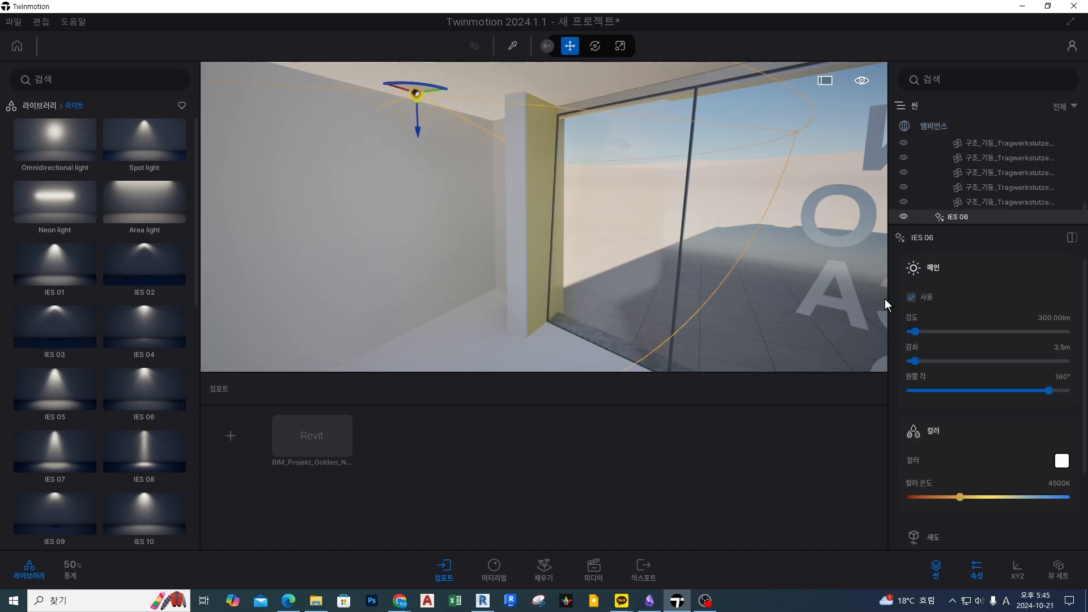
left_click_drag(914, 361, 917, 361)
left_click(571, 198)
Inspect the ceiling, wall and floor around the IES 06 light for its lighting effect.
right_click_drag(408, 176, 374, 153)
key("ctrl+2")
mouse_move(446, 133)
left_mouse_down()
mouse_move(384, 269)
mouse_move(578, 194)
mouse_move(448, 141)
left_mouse_up()
key("Escape")
right_click_drag(577, 165, 575, 210)
key("ctrl+2")
mouse_move(500, 228)
left_mouse_down()
mouse_move(605, 321)
mouse_move(475, 220)
left_mouse_up()
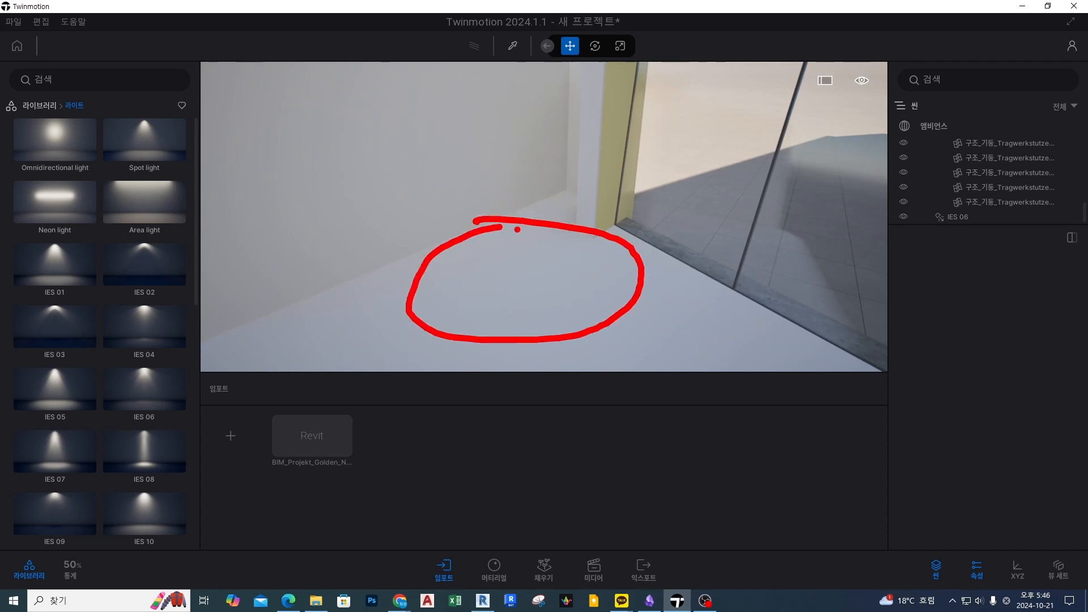
key("Escape")
mouse_move(556, 282)
right_mouse_down()
mouse_move(520, 145)
mouse_move(520, 155)
mouse_move(527, 98)
right_mouse_up()
key("s")
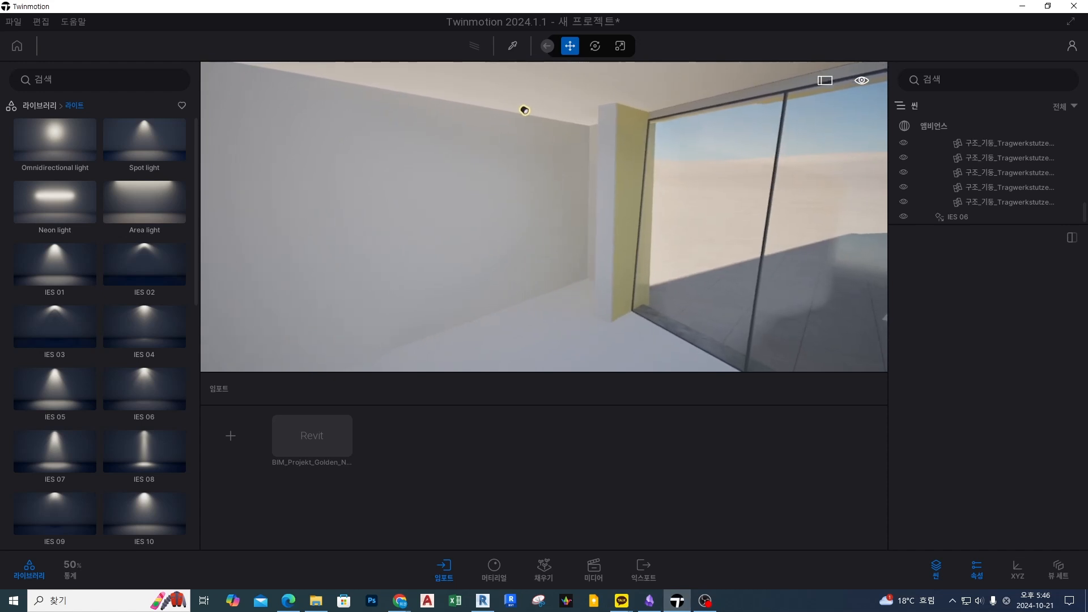
Check the IES 06 light's intensity setting and view its effect on the wall.
left_click(522, 112)
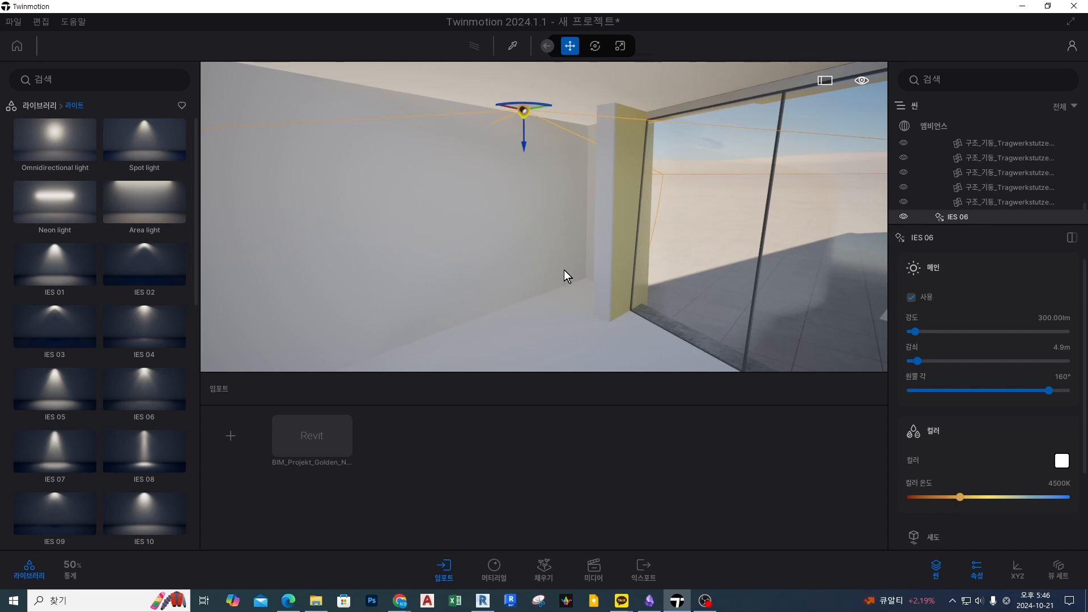
key("Escape")
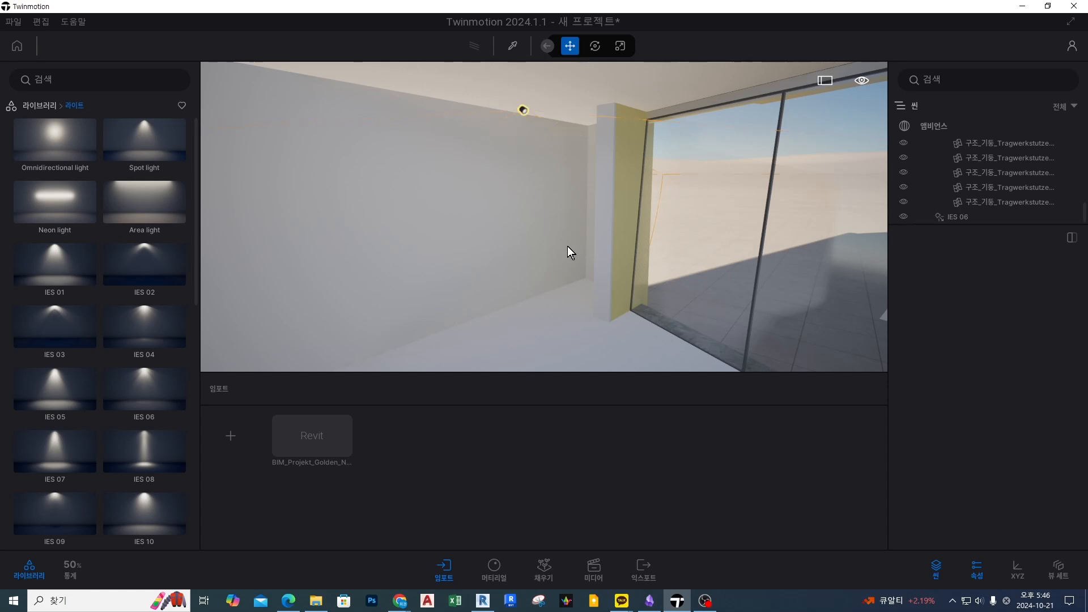
right_click_drag(690, 209, 719, 182)
mouse_move(610, 260)
right_mouse_down()
mouse_move(569, 269)
mouse_move(610, 259)
right_mouse_up()
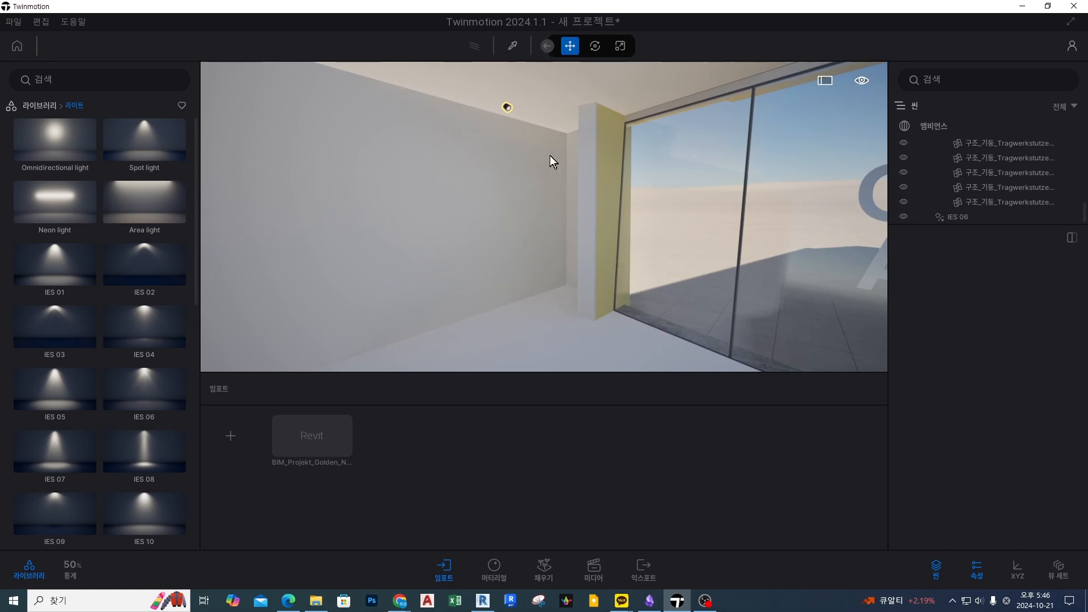
right_click_drag(593, 233, 486, 125)
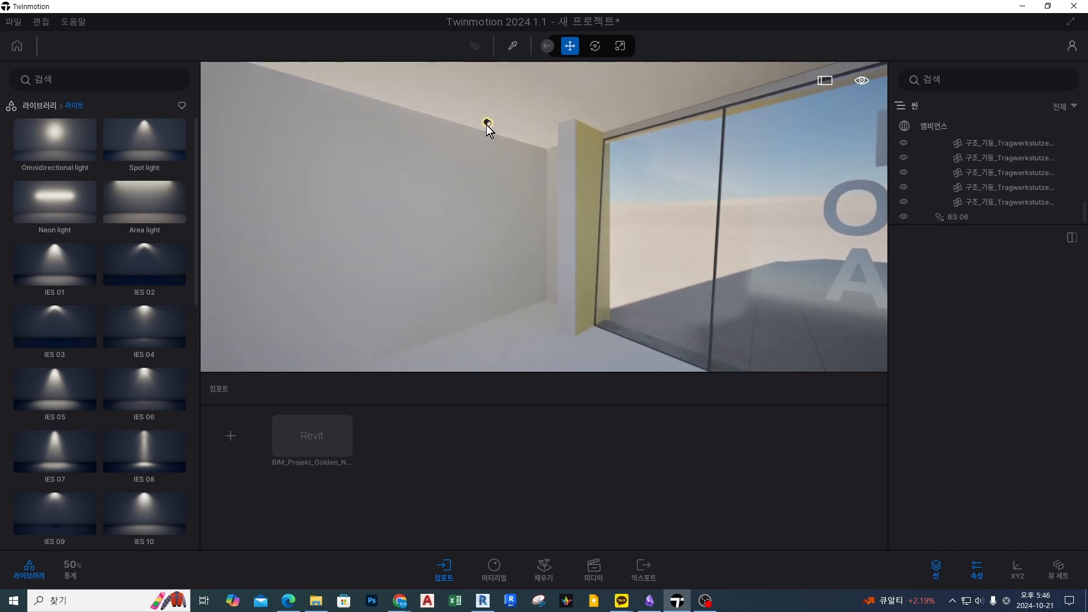
left_click(486, 123)
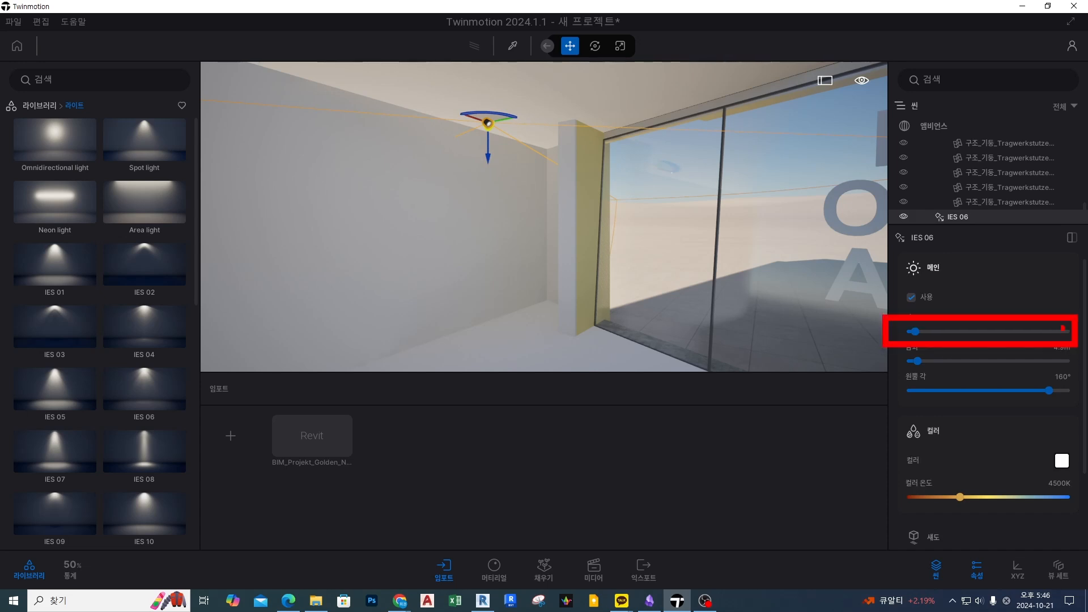
key("Escape")
key("Escape")
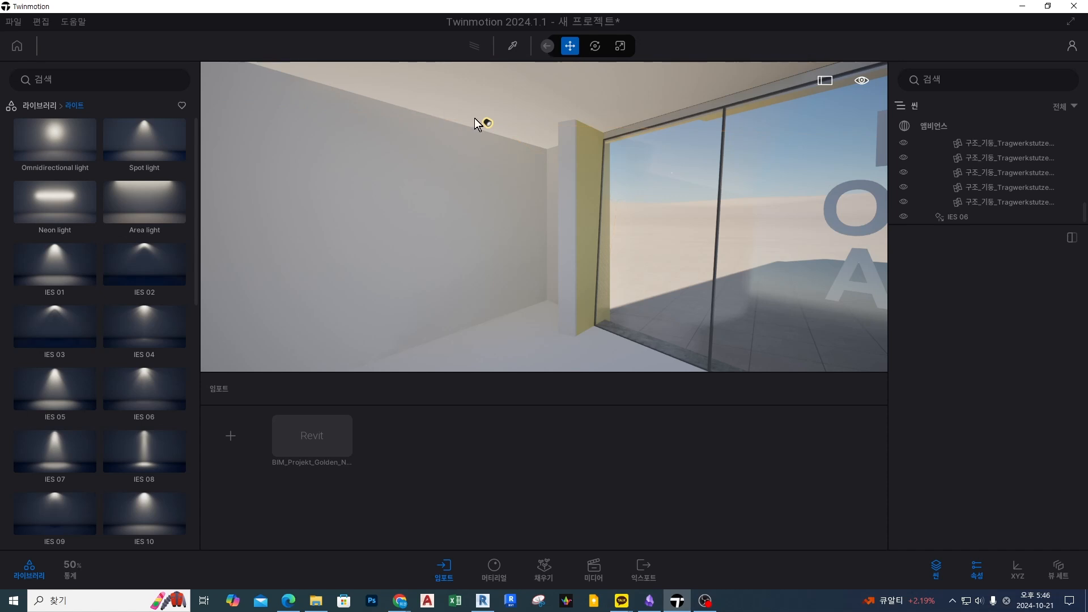
Raise the IES 06 light's intensity to 10000 lm.
left_click(486, 123)
left_click(917, 335)
left_click_drag(915, 333, 1068, 338)
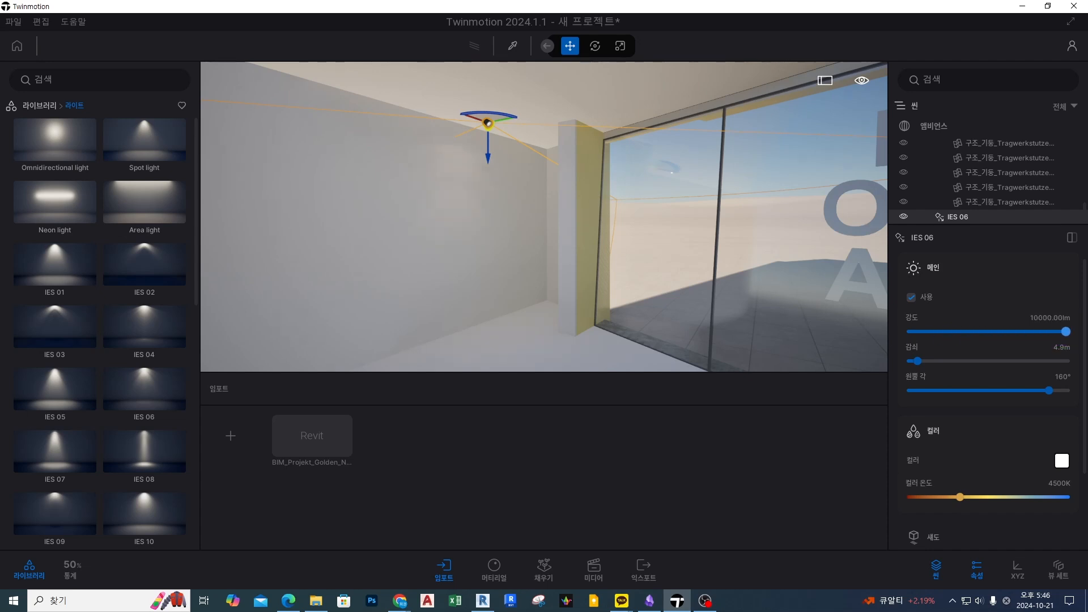
key("ctrl+1")
left_click(410, 94)
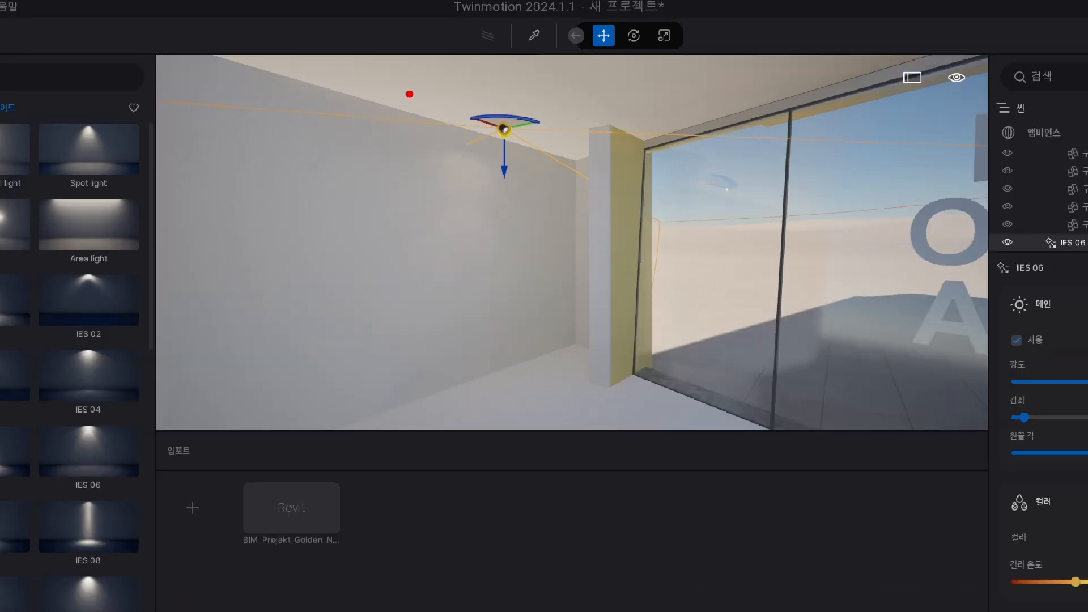
mouse_move(438, 170)
left_mouse_down()
mouse_move(383, 204)
mouse_move(628, 429)
mouse_move(490, 168)
mouse_move(422, 170)
left_mouse_up()
key("Escape")
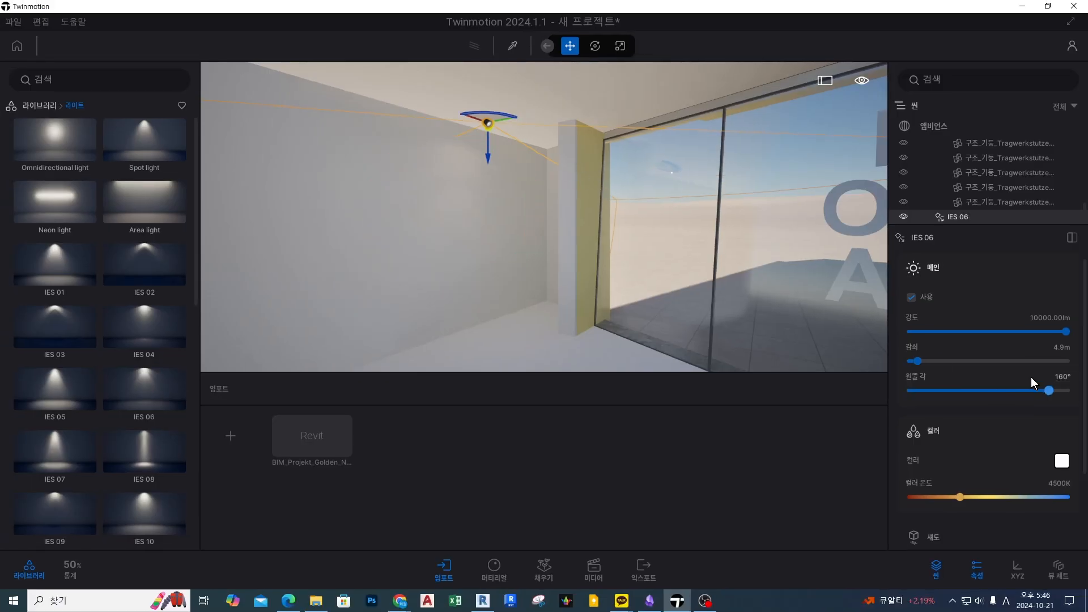
mouse_move(1065, 332)
left_mouse_down()
mouse_move(909, 332)
mouse_move(1065, 332)
left_mouse_up()
Duplicate the IES 06 light as a linked copy across the ceiling towards the window.
left_click_drag(510, 125, 797, 76, "alt")
left_click(510, 364)
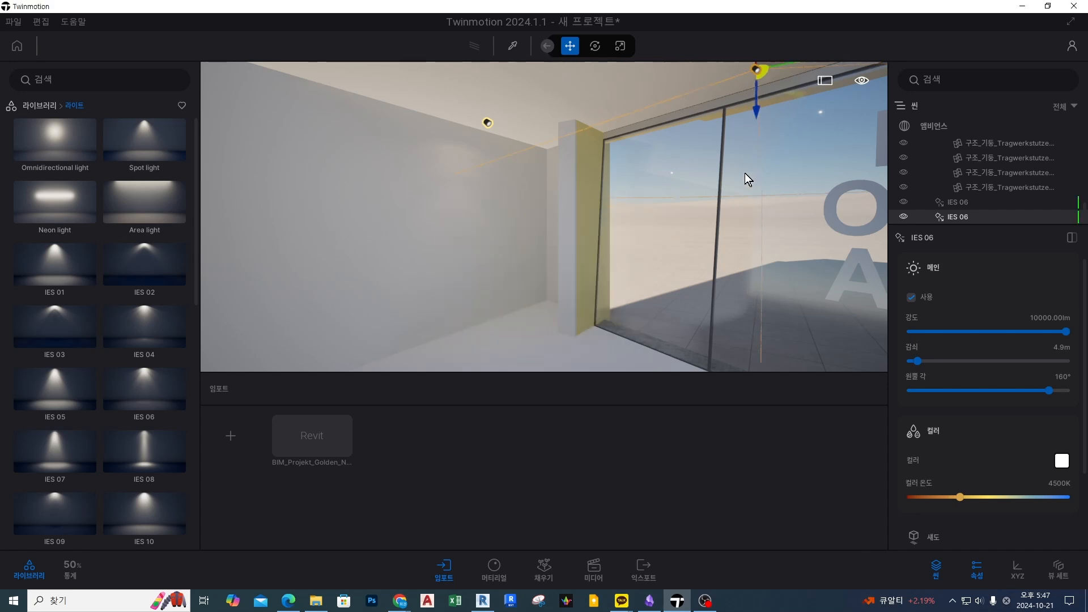
left_click(755, 70)
key("ctrl+2")
mouse_move(430, 132)
left_mouse_down()
mouse_move(593, 209)
mouse_move(458, 113)
left_mouse_up()
key("Escape")
key("Escape")
Set the intensity of the copied IES 06 light near the window to 4000 lm.
left_click(757, 70)
mouse_move(1064, 332)
left_mouse_down()
mouse_move(955, 333)
mouse_move(1065, 333)
mouse_move(798, 364)
mouse_move(1065, 333)
mouse_move(906, 333)
mouse_move(1066, 332)
left_mouse_up()
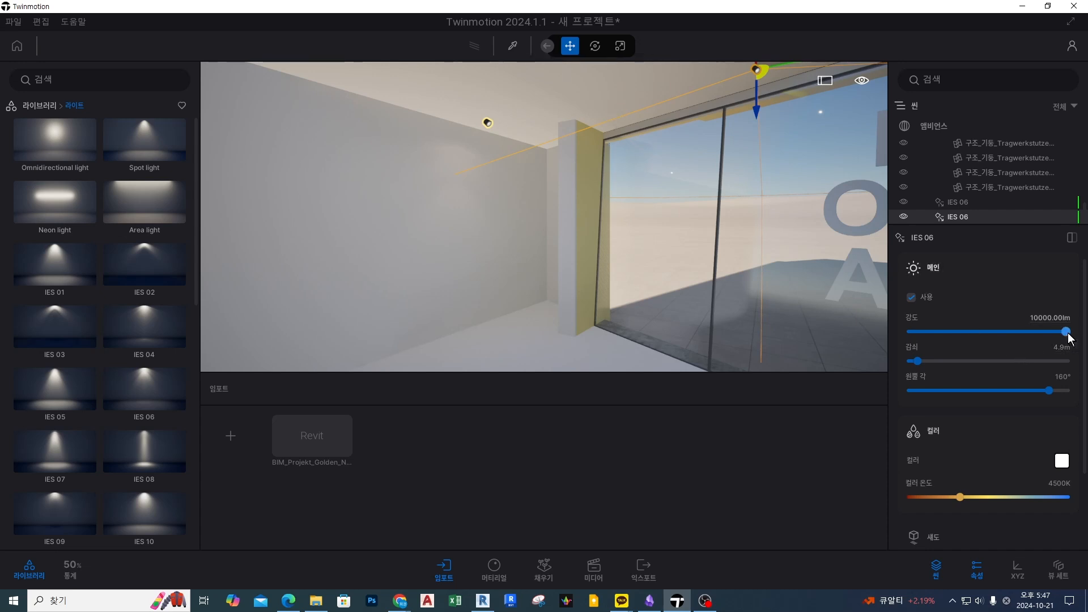
left_click_drag(1066, 333, 981, 333)
left_click(1042, 317)
type("4000")
key("Return")
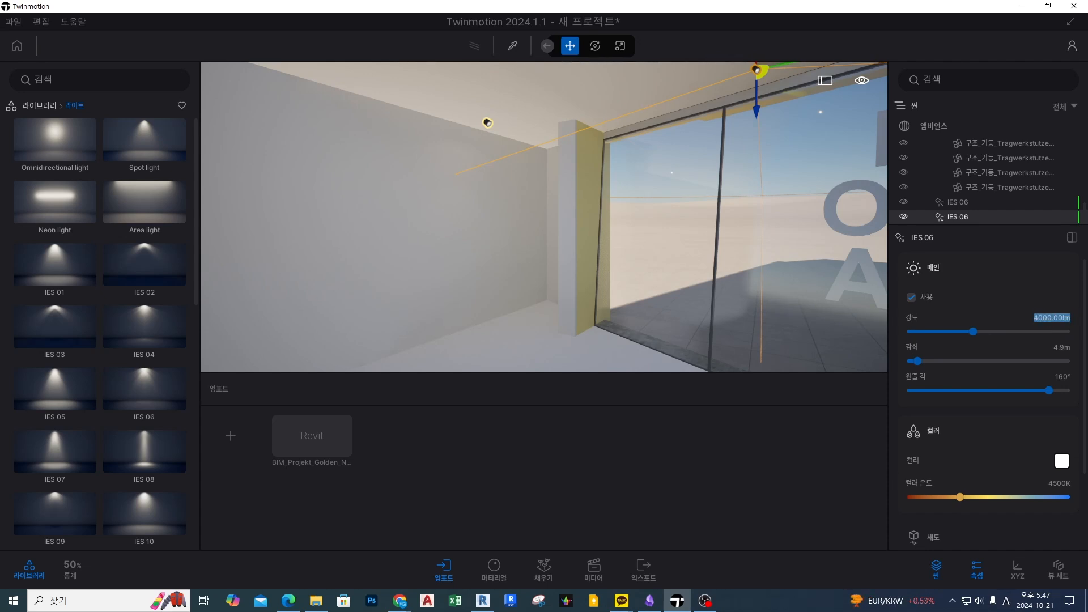
key("Escape")
key("Escape")
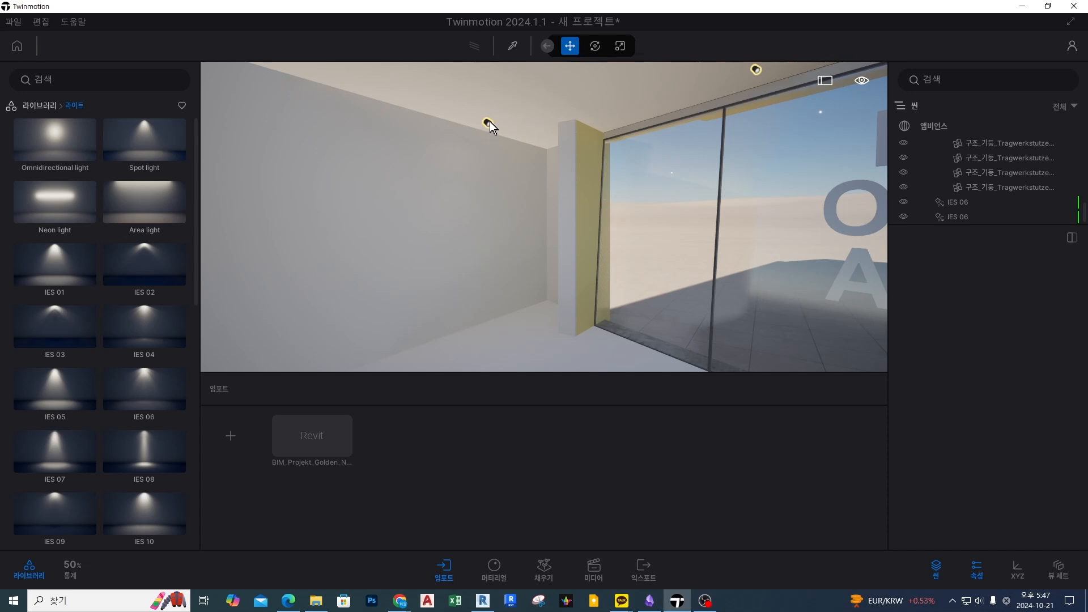
Check the original IES 06 light's intensity, then hide and show it to compare its effect.
left_click(489, 123)
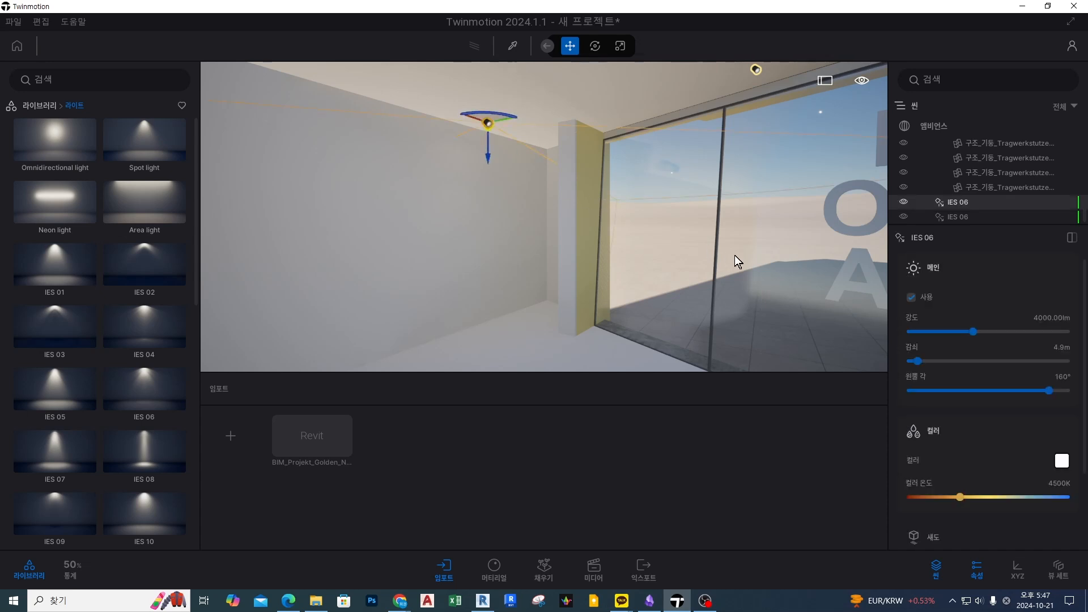
left_click(905, 202)
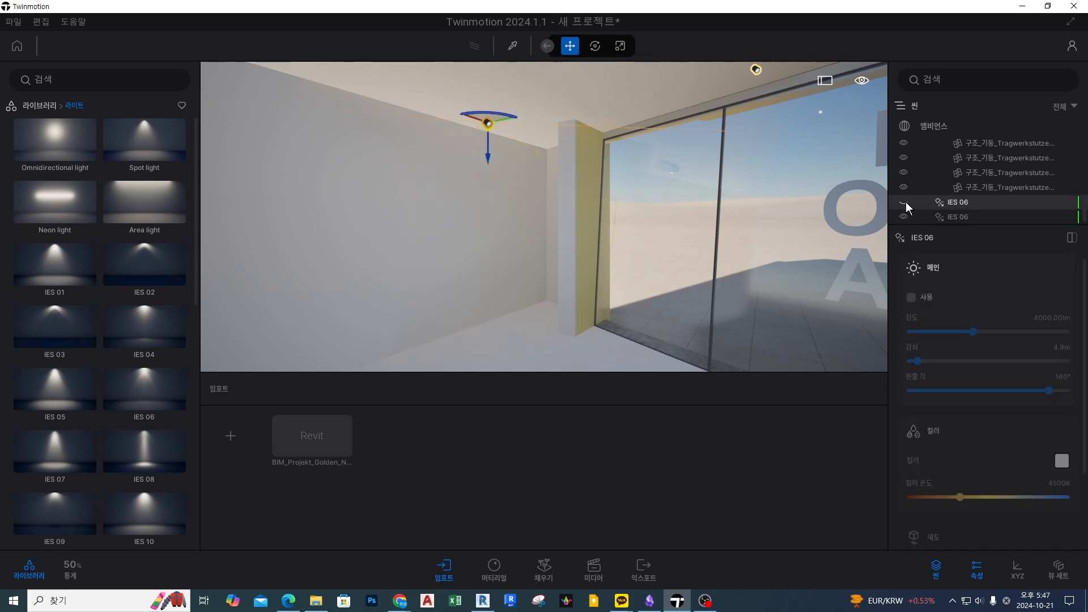
left_click(904, 202)
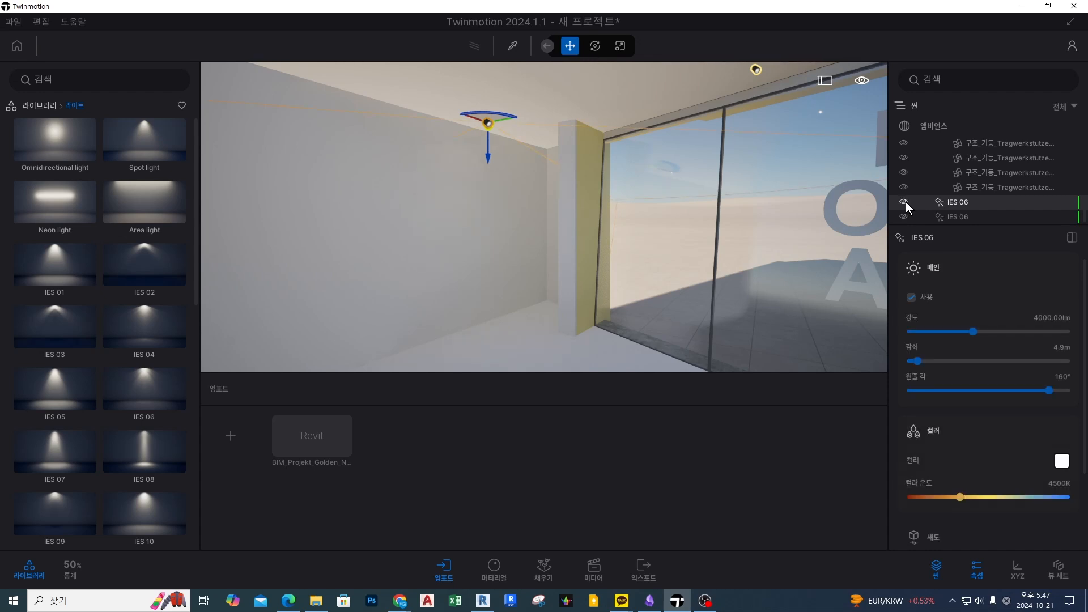
left_click(637, 224)
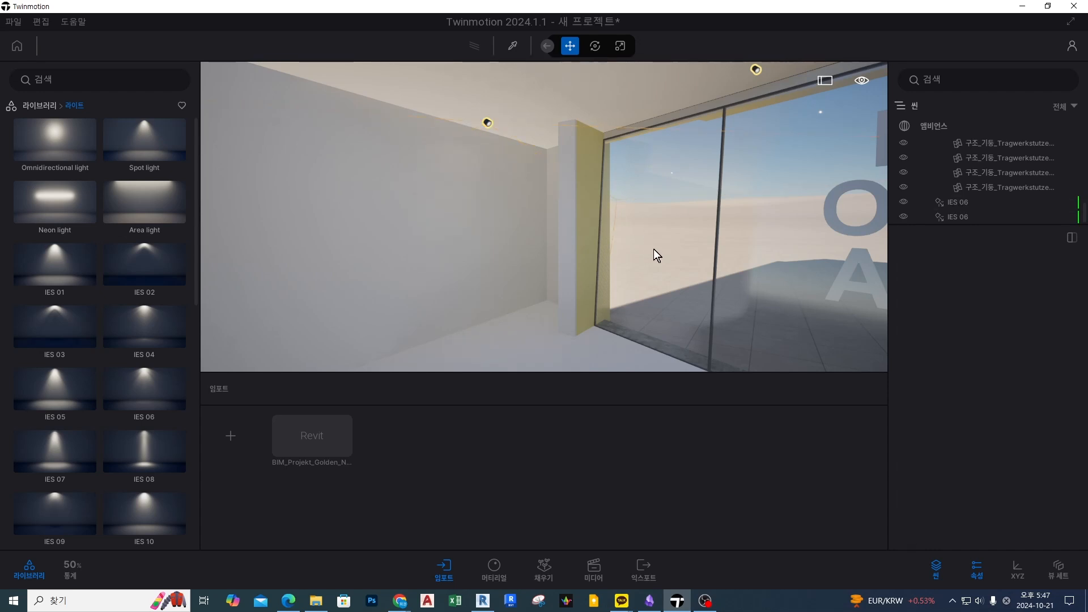
Examine the ambience's global illumination settings and the original IES 06 light's effect on the wall.
mouse_move(378, 123)
left_mouse_down()
mouse_move(378, 141)
mouse_move(401, 151)
left_mouse_up()
mouse_move(484, 136)
left_mouse_down()
mouse_move(500, 148)
mouse_move(542, 139)
mouse_move(568, 125)
mouse_move(561, 108)
left_mouse_up()
key("Escape")
left_click(941, 126)
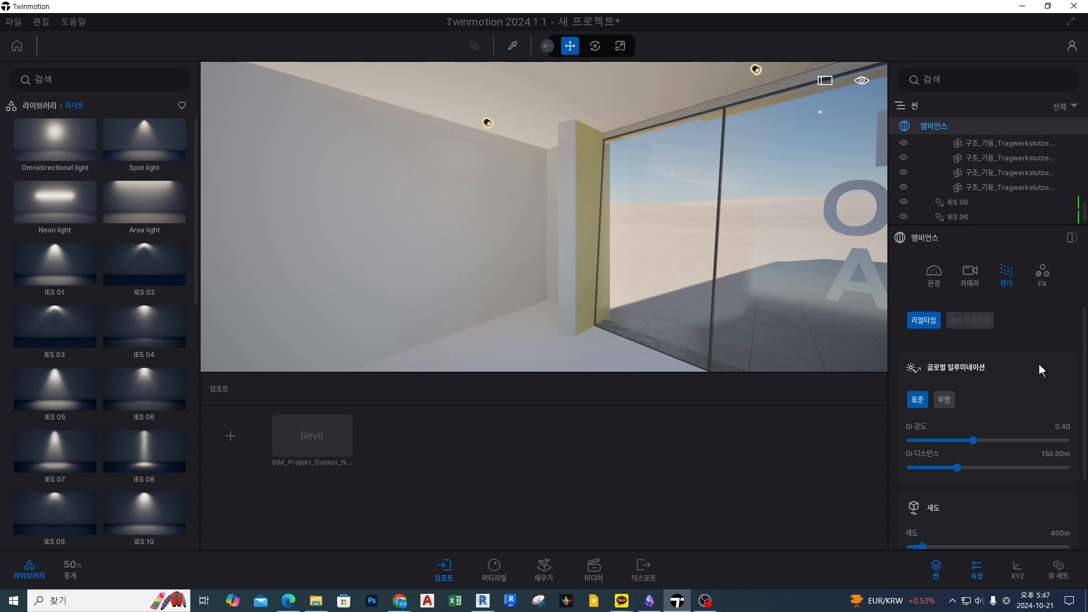
mouse_move(687, 173)
left_mouse_down()
mouse_move(521, 308)
mouse_move(540, 306)
left_mouse_up()
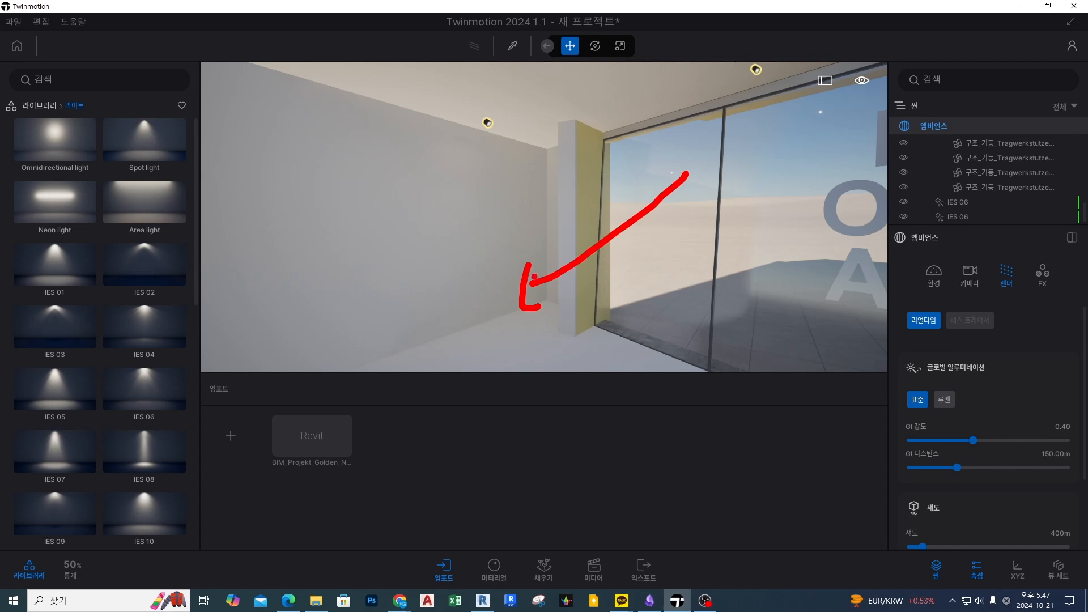
key("Escape")
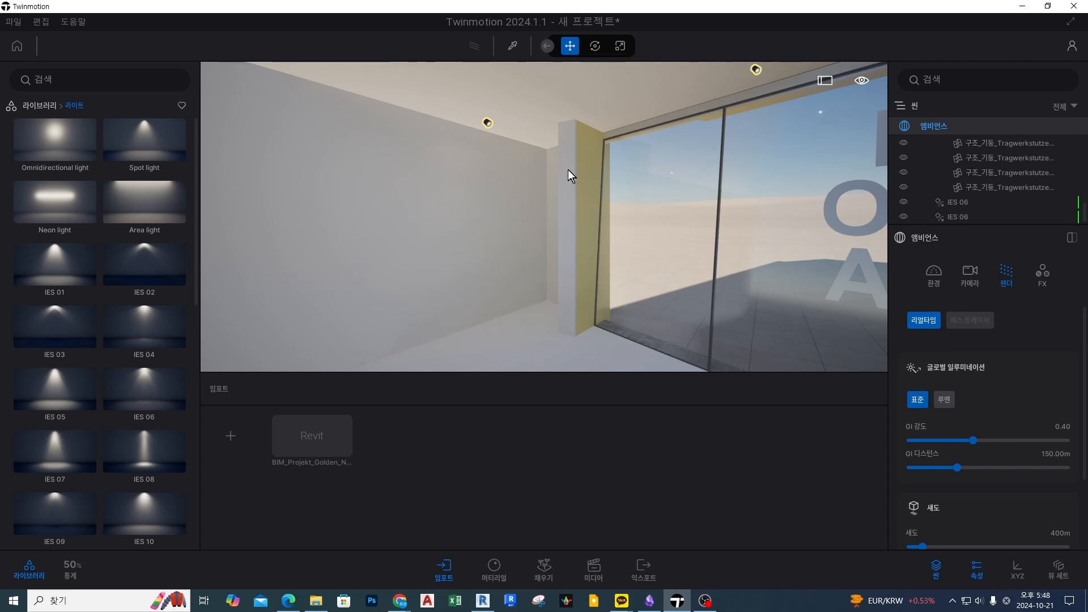
right_click_drag(682, 263, 694, 297)
middle_click_drag(659, 241, 660, 259)
right_click_drag(660, 239, 676, 256)
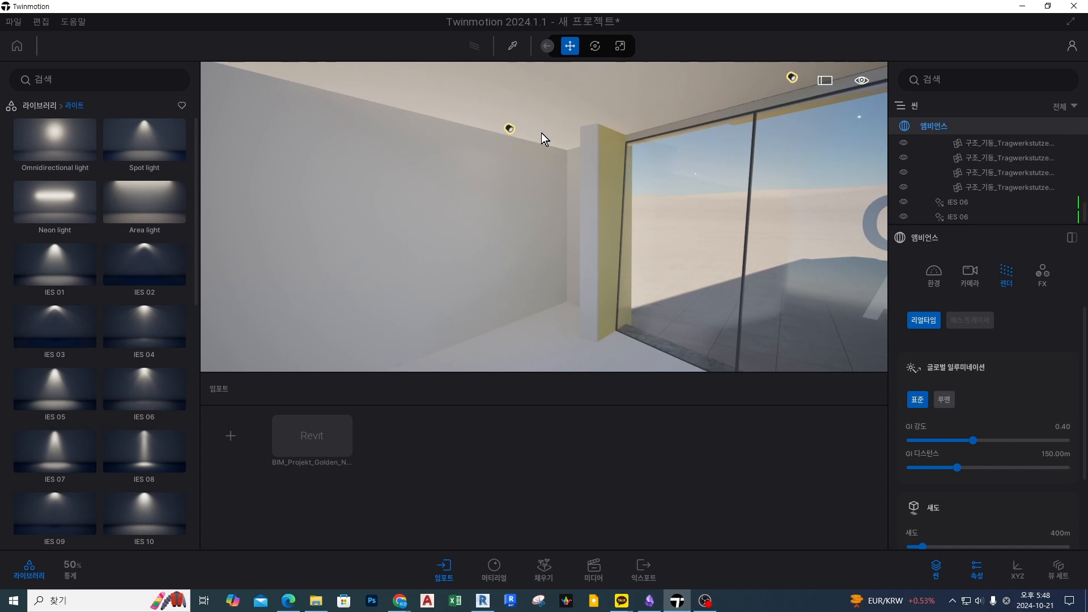
left_click(510, 129)
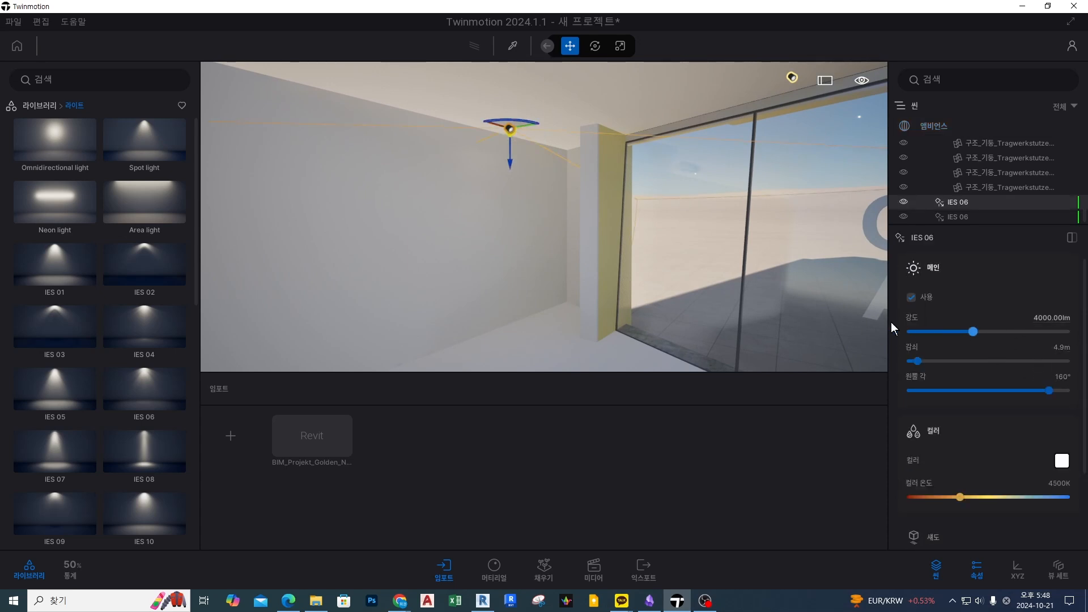
left_click(703, 275)
Set the ambience's time of day to 07:47.
left_click(941, 128)
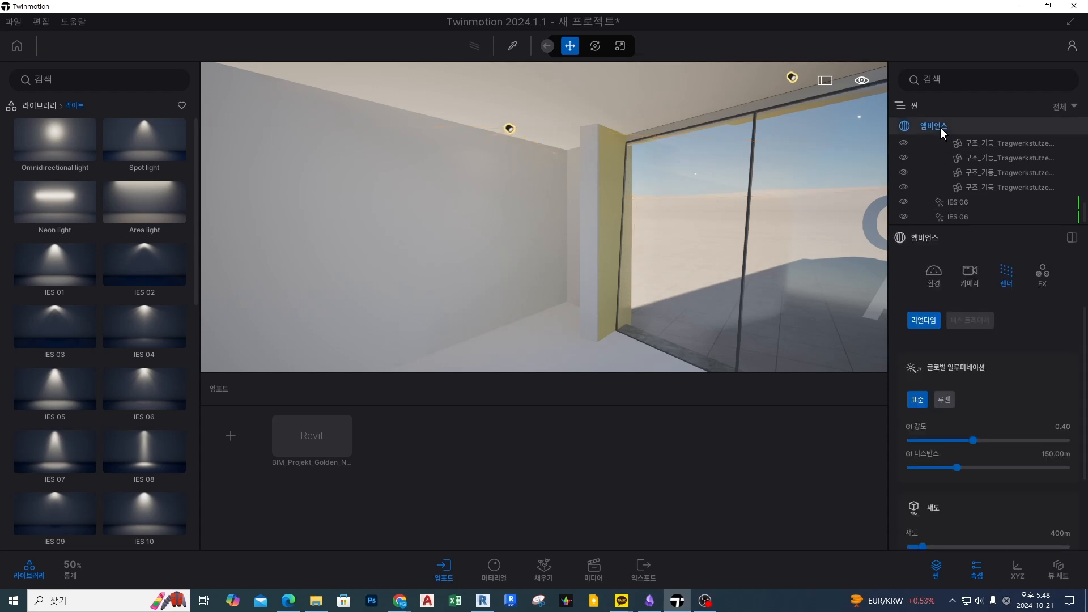
left_click(934, 275)
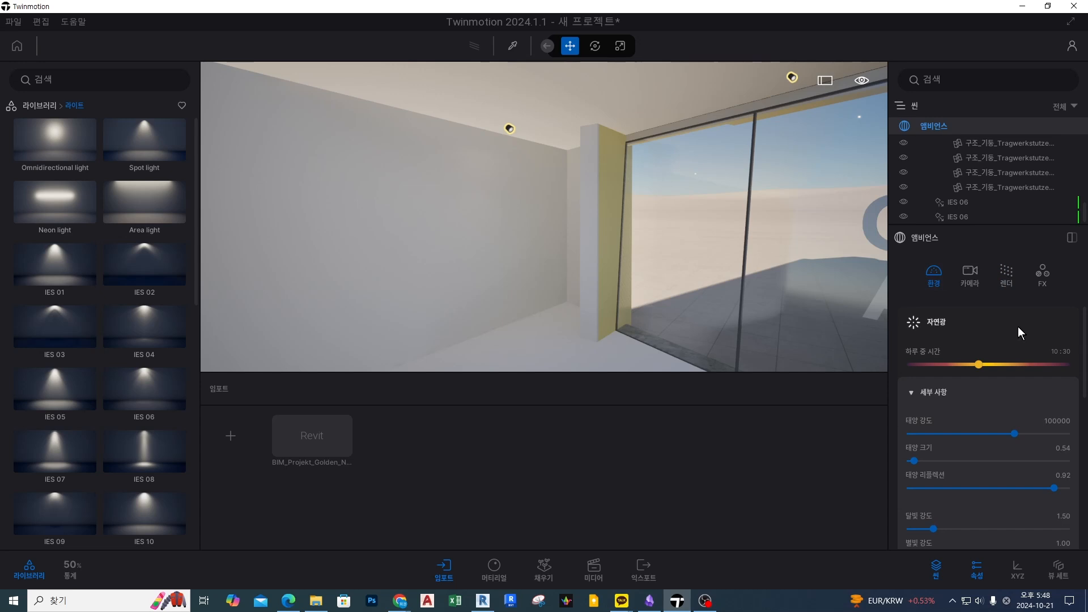
left_click_drag(978, 365, 961, 365)
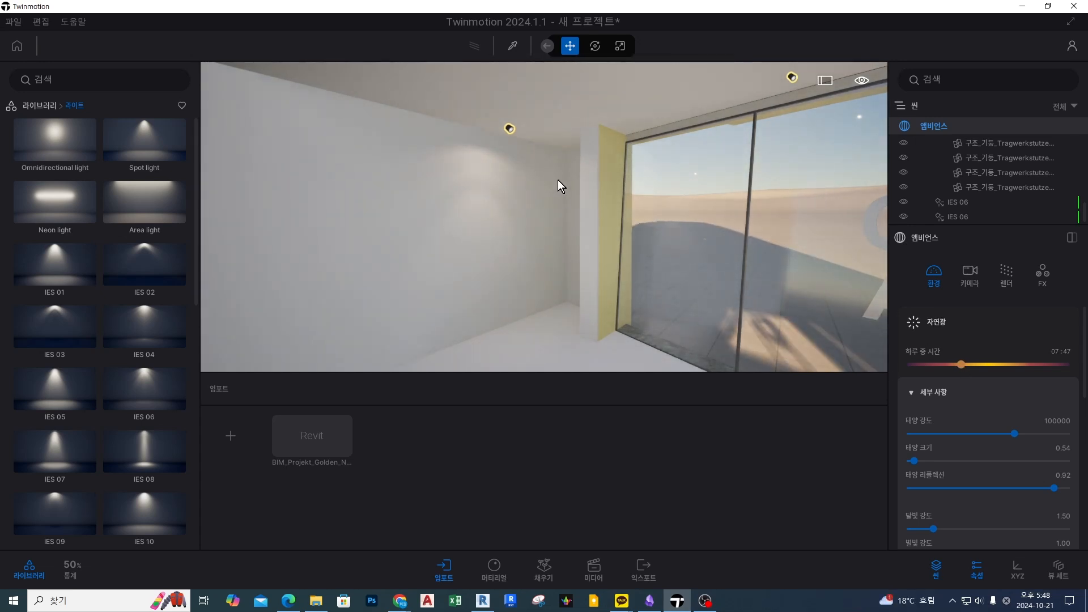
Try the ambience's time of day at 20:28 to compare how the artificial light shows on the wall.
left_click_drag(961, 364, 1042, 365)
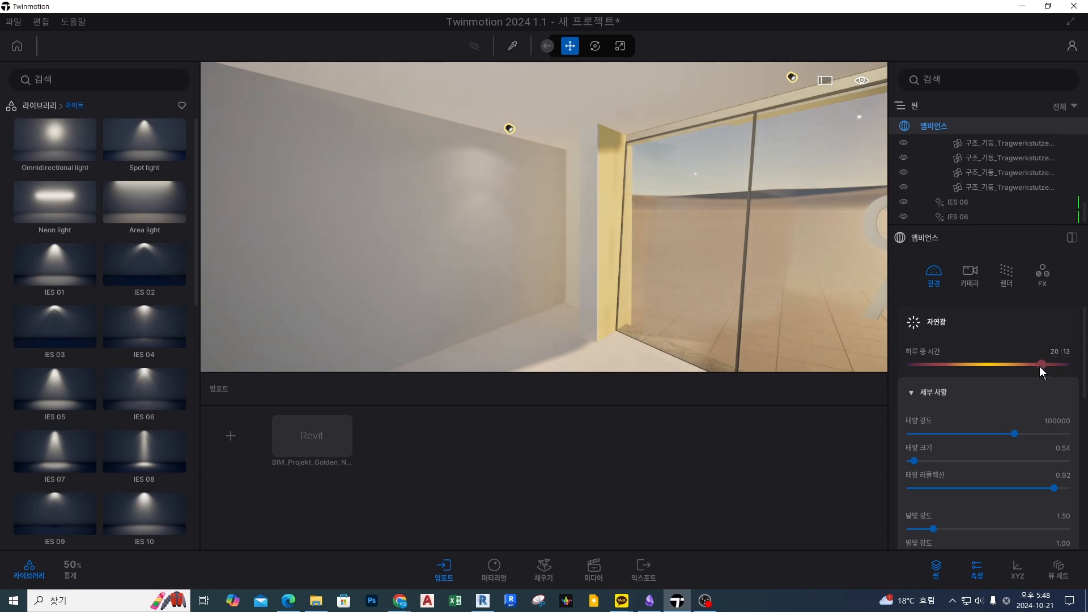
left_click(1039, 366)
left_click(1044, 365)
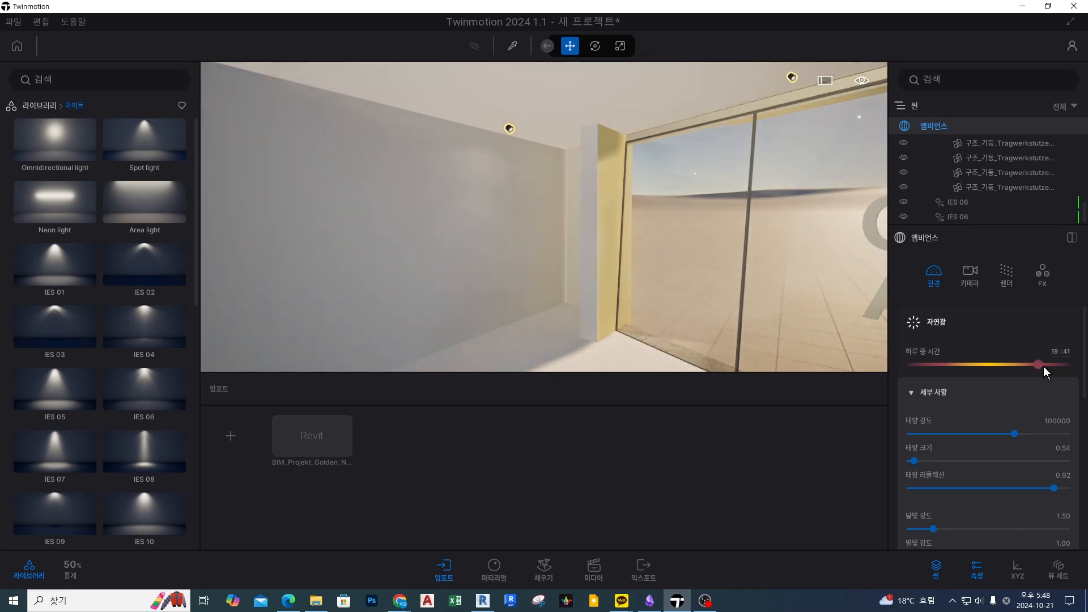
mouse_move(503, 332)
left_mouse_down()
mouse_move(668, 236)
mouse_move(591, 292)
left_mouse_up()
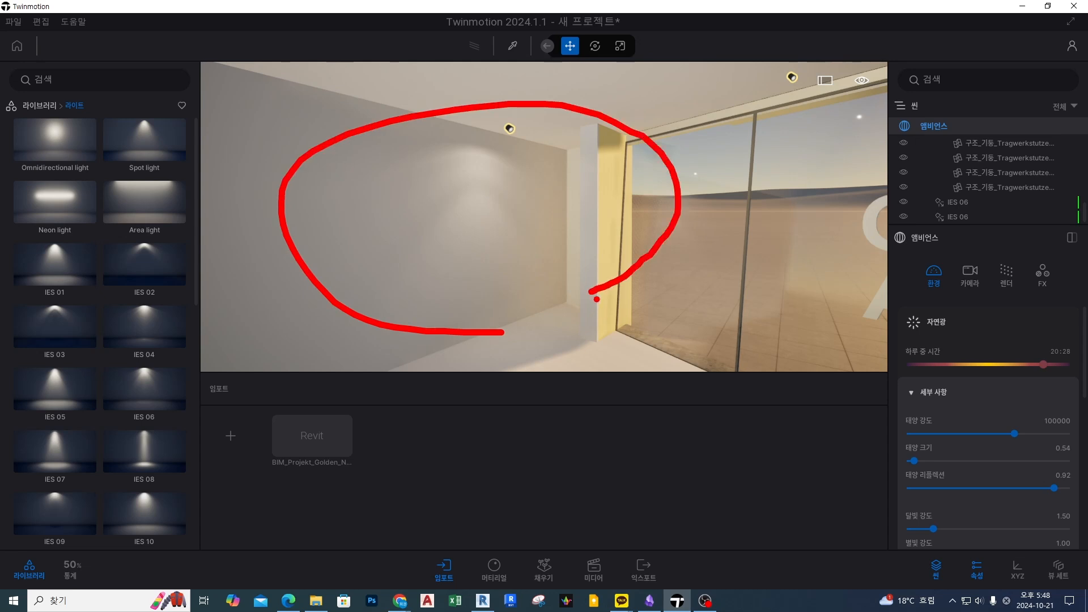
Set the ambience's time of day to 16:58 and check the original IES 06 light's settings.
mouse_move(1042, 365)
left_mouse_down()
mouse_move(1003, 365)
mouse_move(1052, 365)
mouse_move(1020, 364)
left_mouse_up()
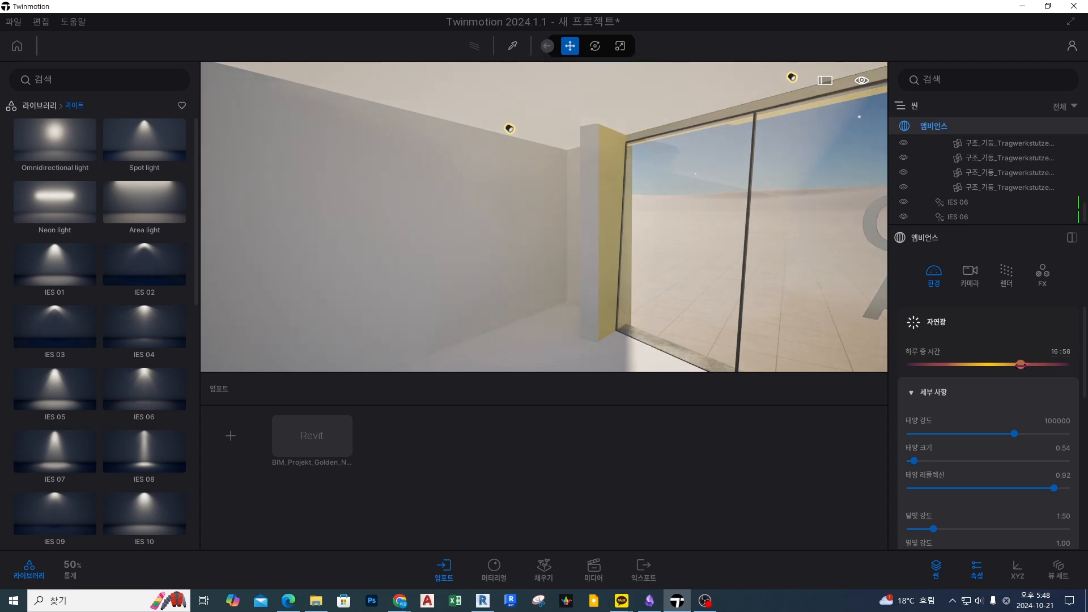
left_click(508, 128)
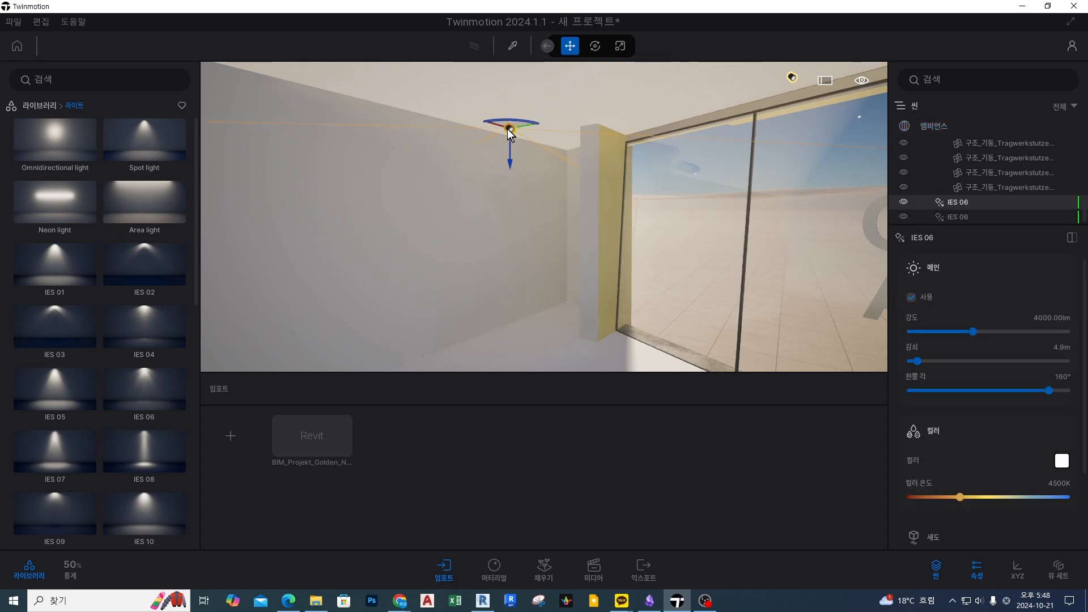
key("Escape")
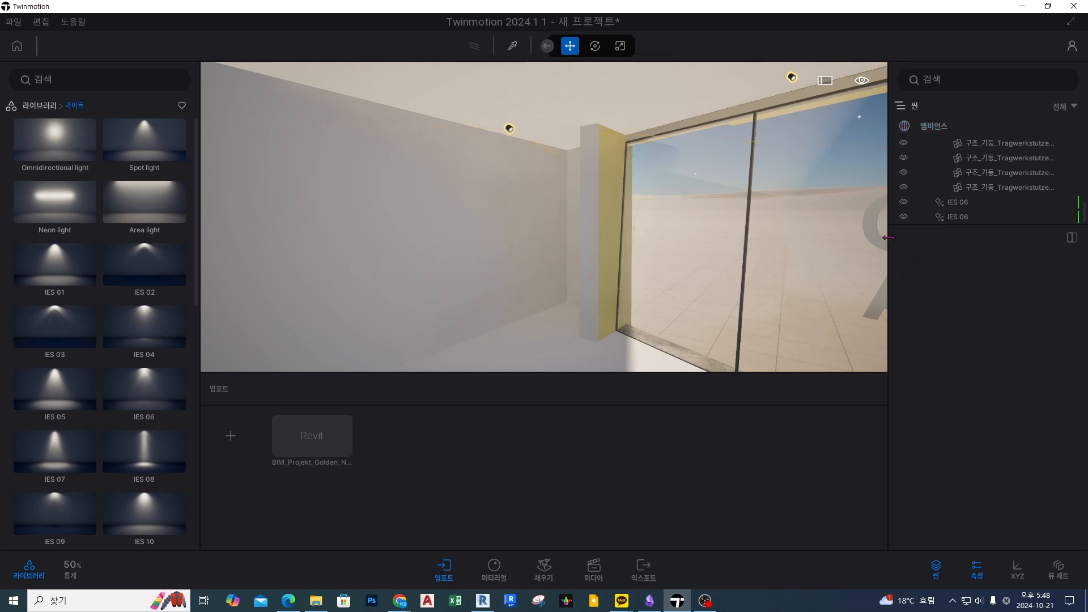
Show the ambience's detailed natural light settings down to the sun intensity value.
left_click(933, 126)
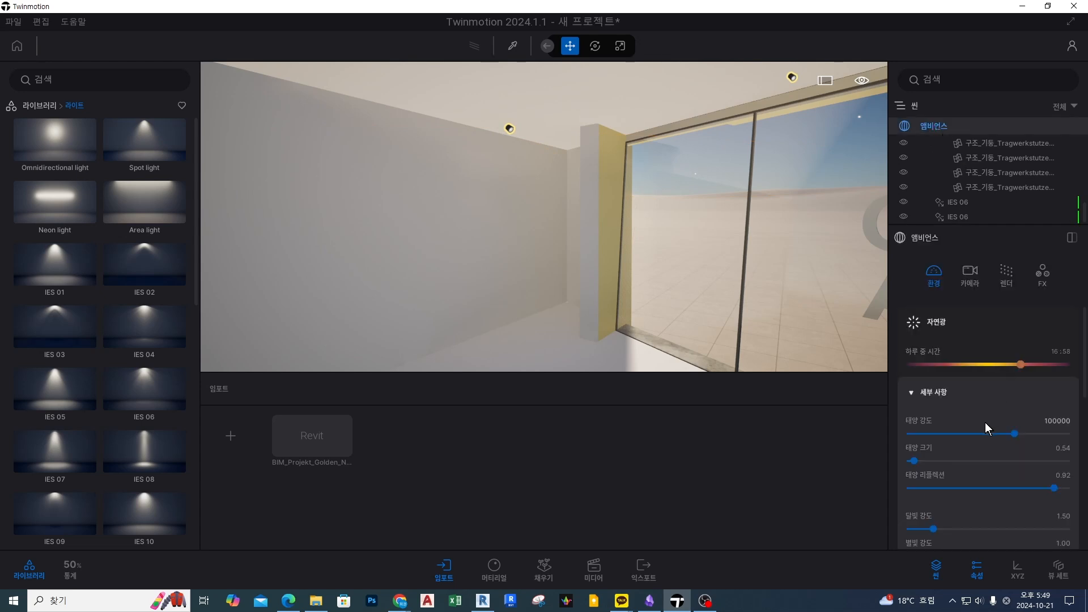
left_click(945, 319)
left_click(945, 318)
left_click(945, 392)
left_click(946, 390)
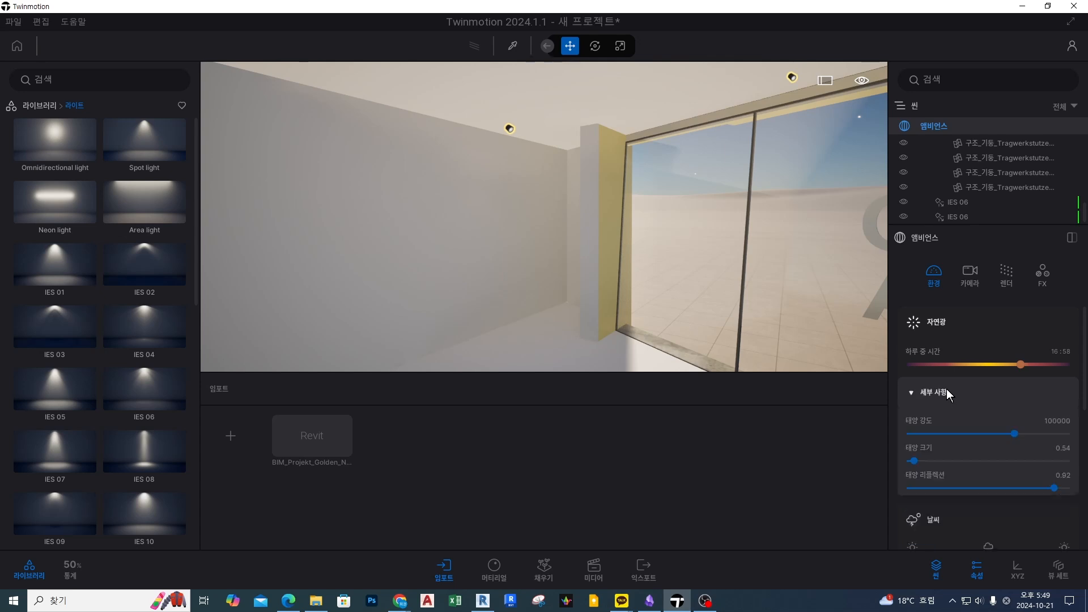
scroll(1038, 403, "down", 2)
left_click(1069, 347)
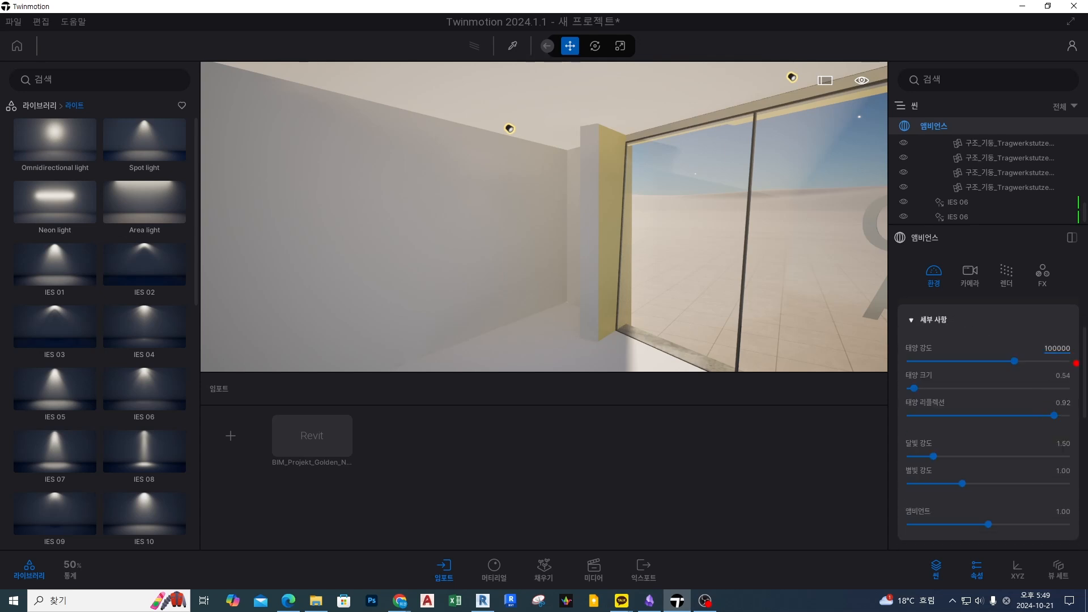
left_click_drag(1076, 361, 1078, 343)
key("Escape")
Lower the ambience's sun intensity to 32609 and compare the light's effect on the wall.
left_click_drag(1015, 362, 927, 361)
left_click_drag(588, 235, 814, 316)
mouse_move(955, 363)
left_mouse_down()
mouse_move(1038, 361)
mouse_move(944, 359)
left_mouse_up()
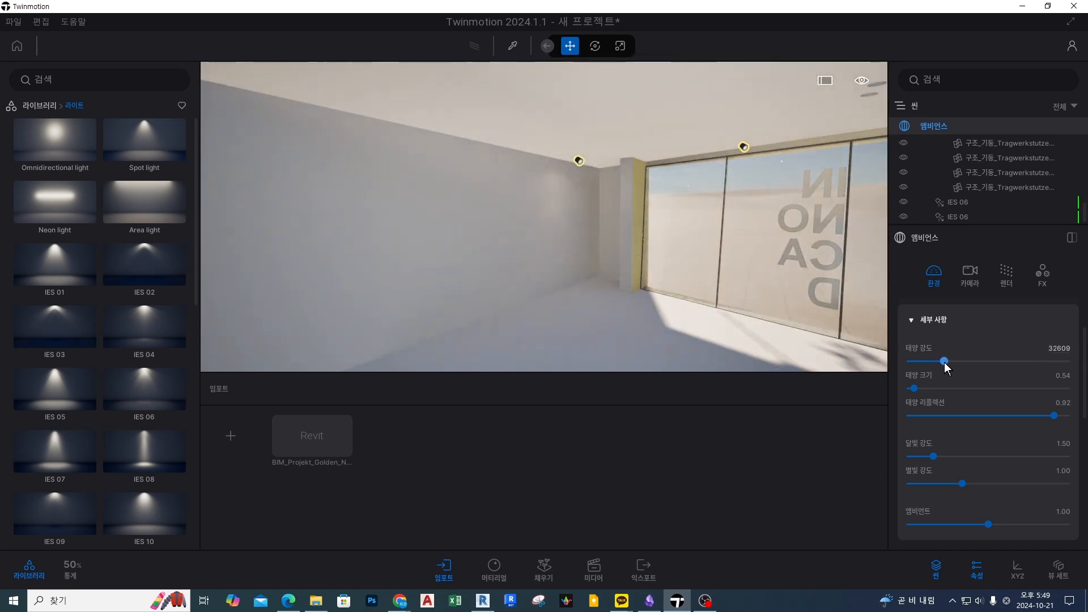
mouse_move(612, 250)
left_mouse_down()
mouse_move(502, 192)
mouse_move(568, 264)
left_mouse_up()
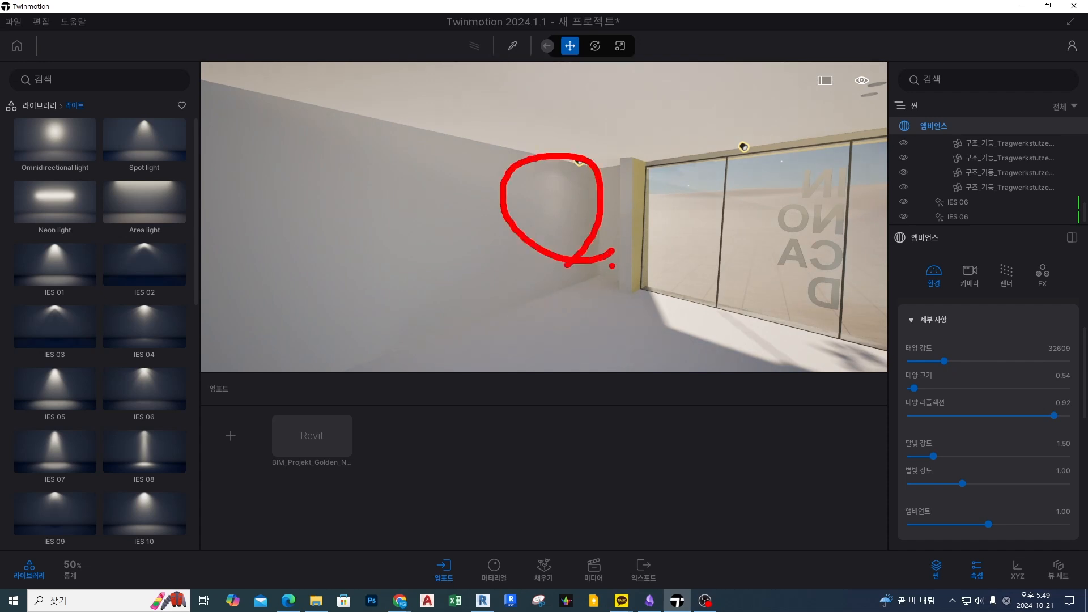
key("Escape")
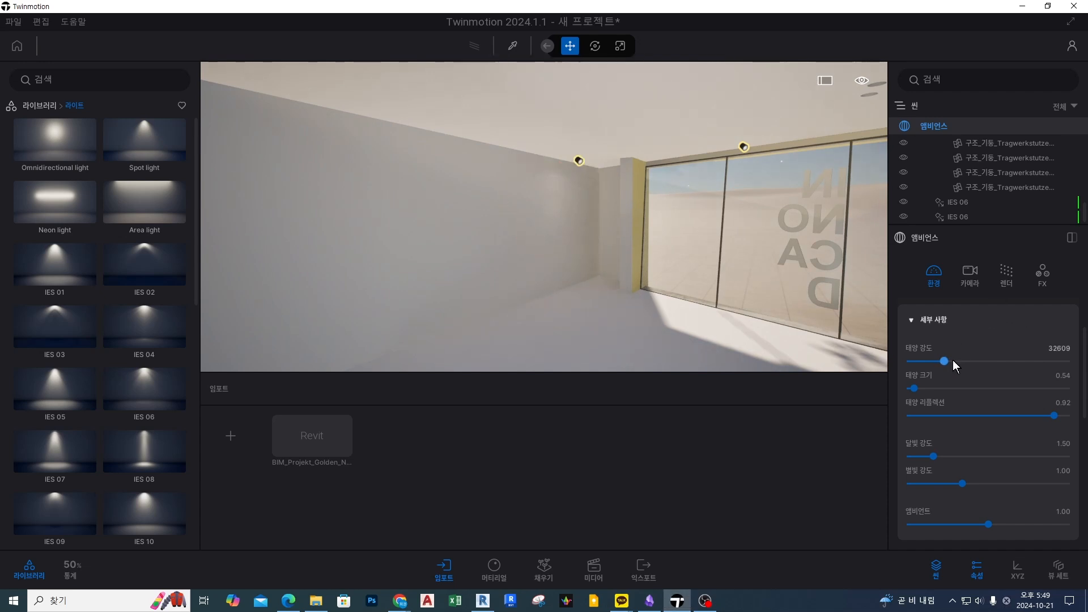
mouse_move(796, 291)
right_mouse_down()
mouse_move(758, 273)
mouse_move(779, 283)
right_mouse_up()
key("ctrl+2")
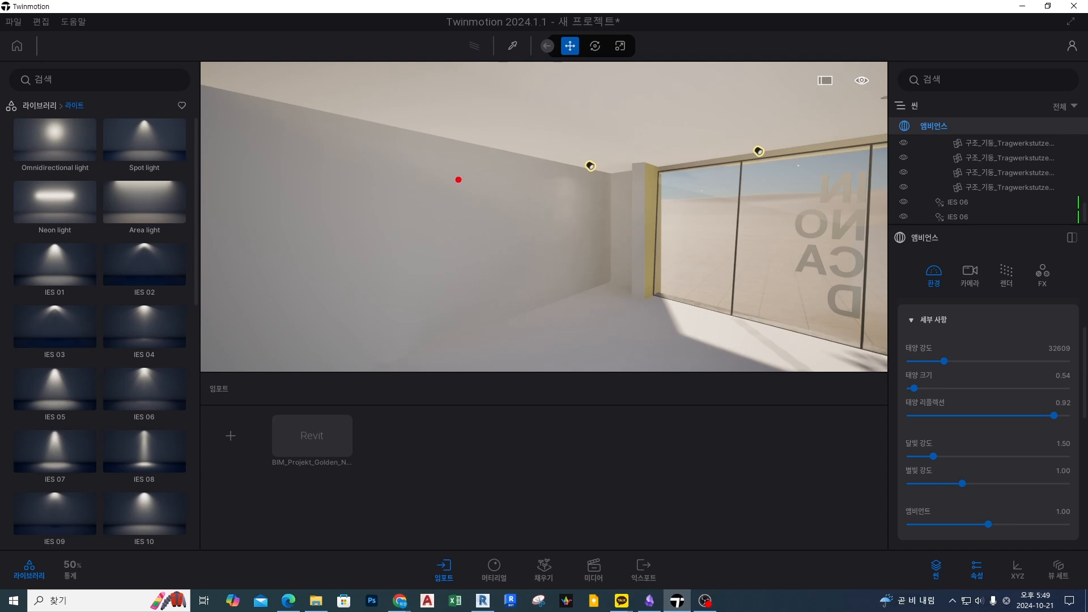
mouse_move(353, 143)
left_mouse_down()
mouse_move(354, 168)
mouse_move(376, 165)
mouse_move(328, 142)
left_mouse_up()
mouse_move(397, 145)
left_mouse_down()
mouse_move(418, 167)
mouse_move(406, 181)
left_mouse_up()
mouse_move(396, 183)
left_mouse_down()
mouse_move(432, 179)
mouse_move(456, 145)
mouse_move(479, 143)
mouse_move(459, 135)
left_mouse_up()
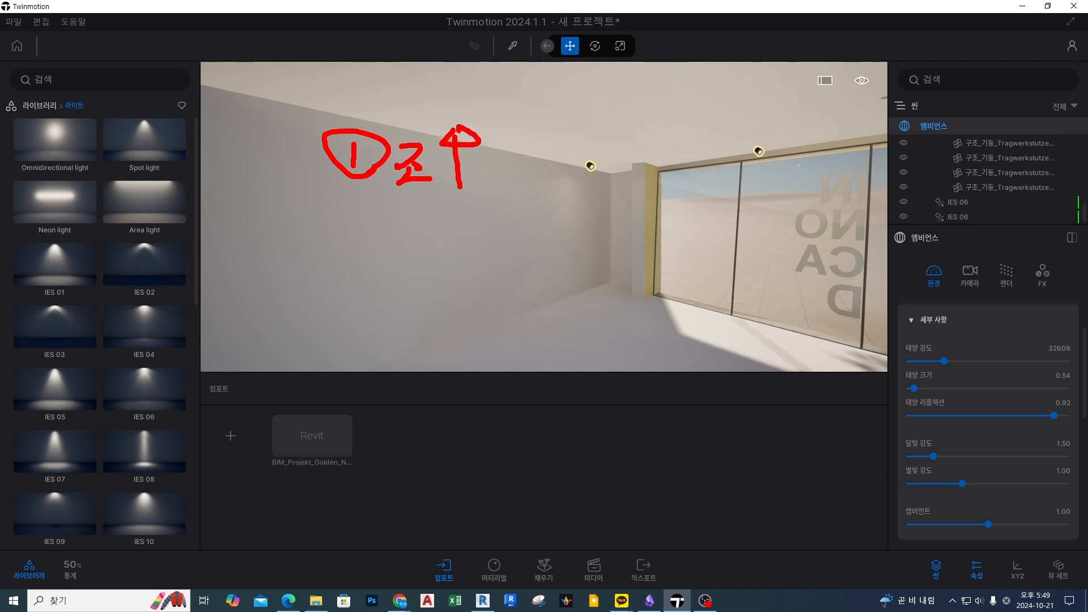
left_click_drag(344, 232, 366, 253)
mouse_move(372, 214)
left_mouse_down()
mouse_move(388, 267)
mouse_move(408, 241)
mouse_move(417, 262)
mouse_move(463, 248)
mouse_move(458, 272)
left_mouse_up()
mouse_move(516, 207)
left_mouse_down()
mouse_move(512, 278)
mouse_move(524, 274)
left_mouse_up()
key("Escape")
Set the ambience's sun intensity to 7609.
left_click(935, 360)
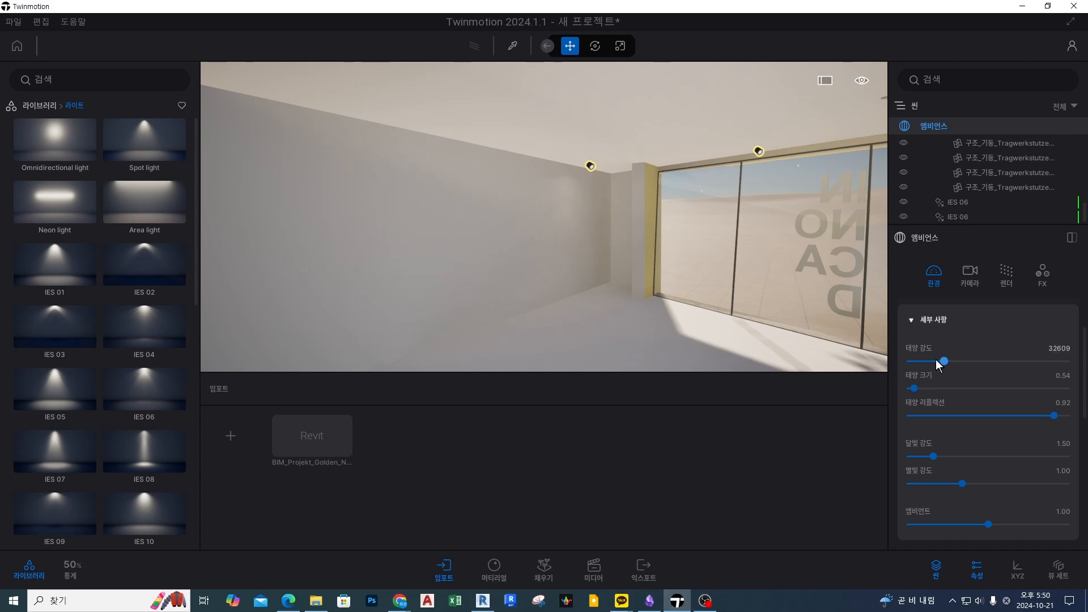
left_click(926, 361)
mouse_move(623, 273)
left_mouse_down()
mouse_move(560, 292)
mouse_move(607, 264)
left_mouse_up()
key("Escape")
left_click(920, 361)
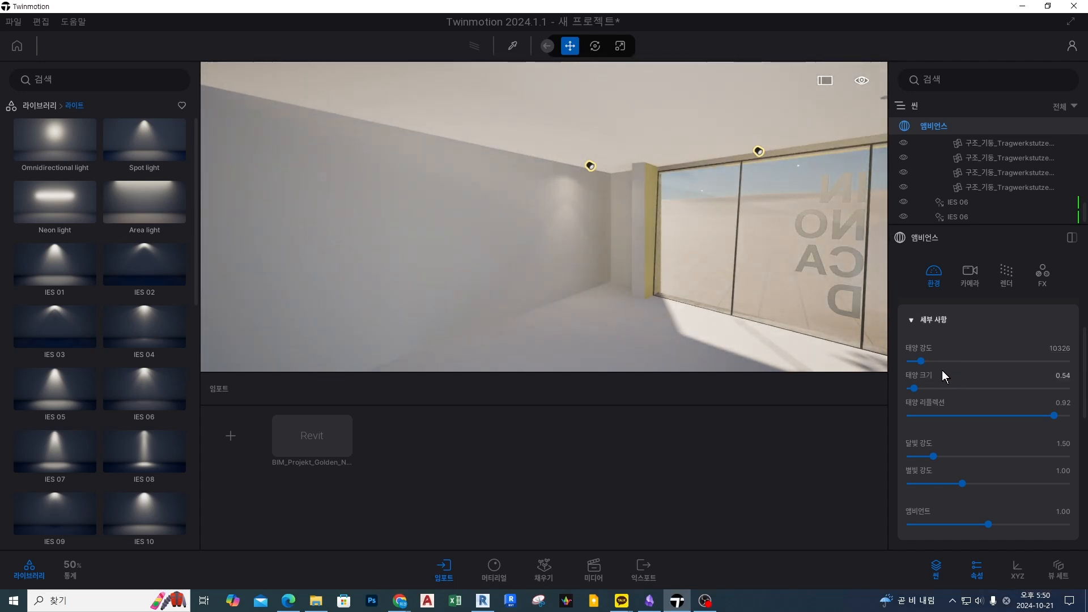
left_click_drag(921, 363, 917, 363)
left_click(942, 321)
left_click(940, 320)
Examine the original IES 06 light's effect on the wall beside the window from closer viewpoints.
right_click_drag(691, 222, 648, 197)
middle_click_drag(648, 197, 660, 221)
scroll(644, 198, "up", 3)
right_click_drag(644, 198, 686, 211)
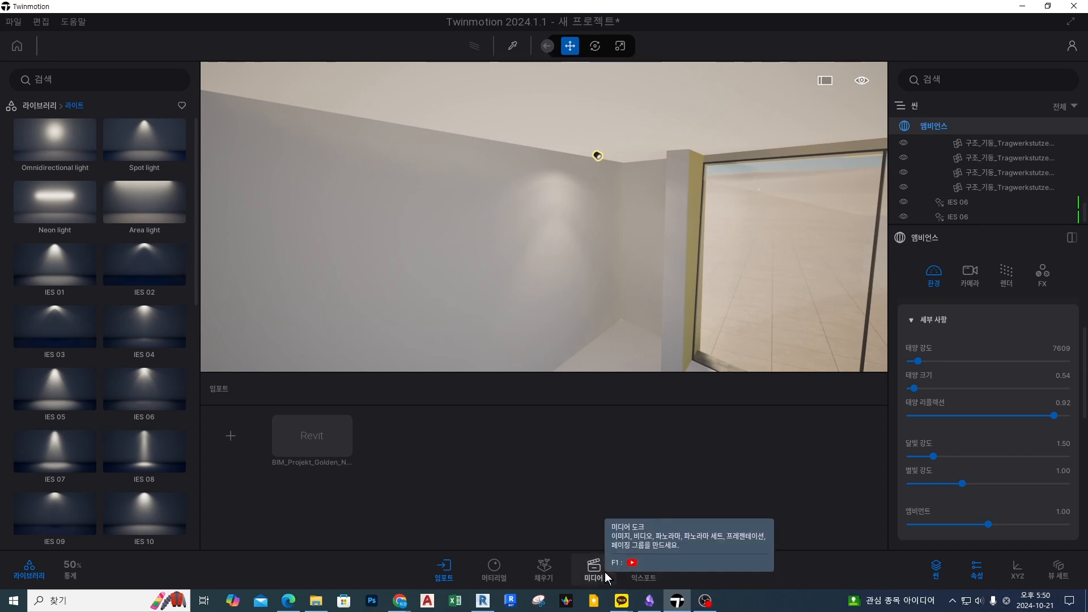
middle_click_drag(688, 334, 685, 319)
right_click_drag(682, 306, 739, 269)
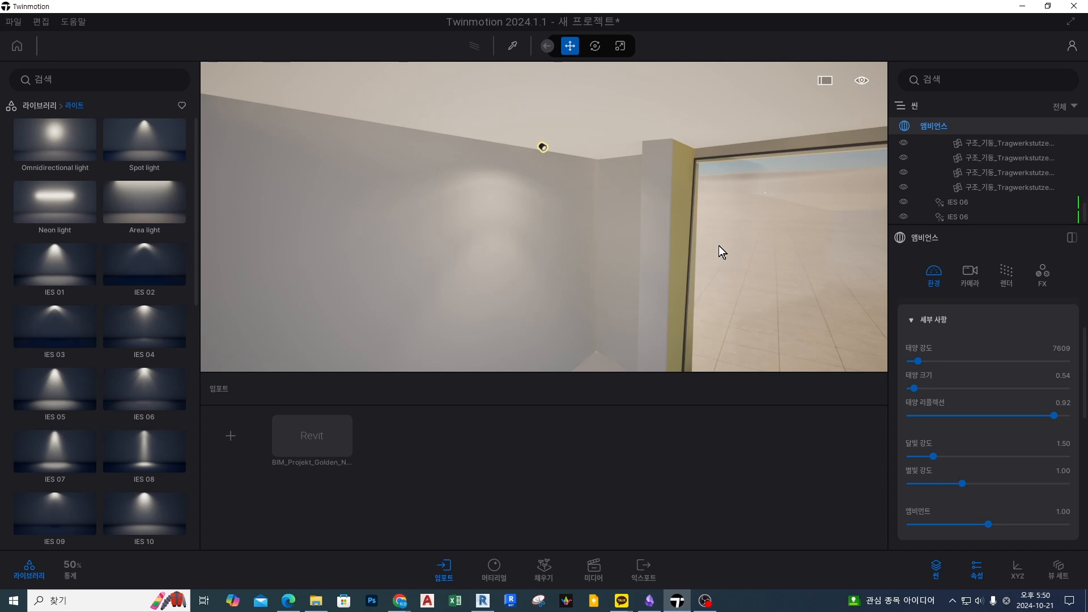
right_click_drag(556, 175, 674, 252)
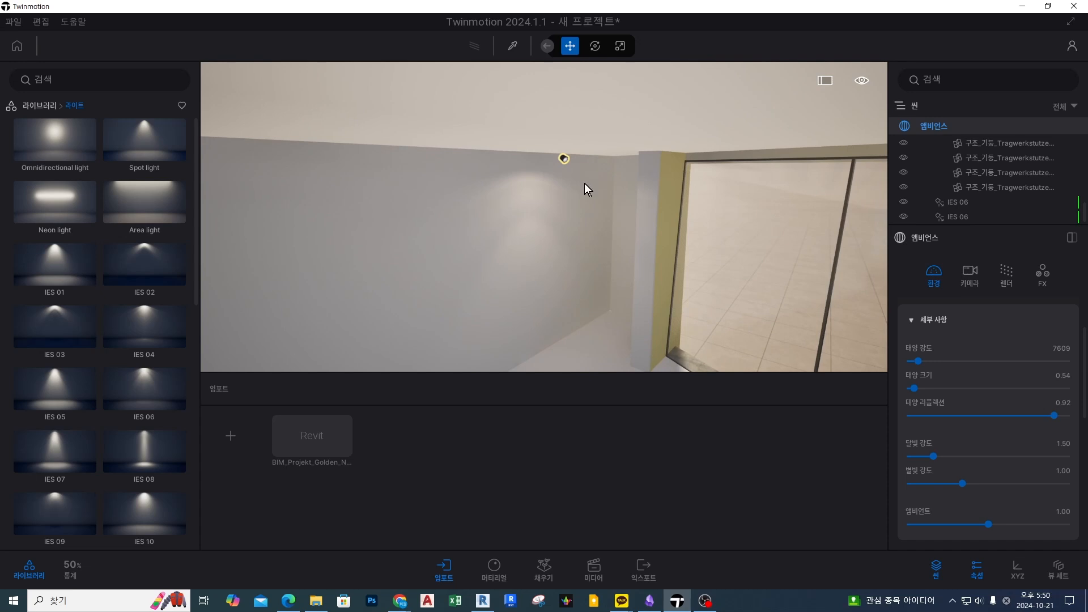
mouse_move(598, 332)
left_mouse_down()
mouse_move(559, 337)
mouse_move(674, 196)
mouse_move(624, 312)
left_mouse_up()
left_click_drag(378, 188, 409, 196)
key("Escape")
Set the IES 06 light's color temperature to 3500 K.
left_click(564, 159)
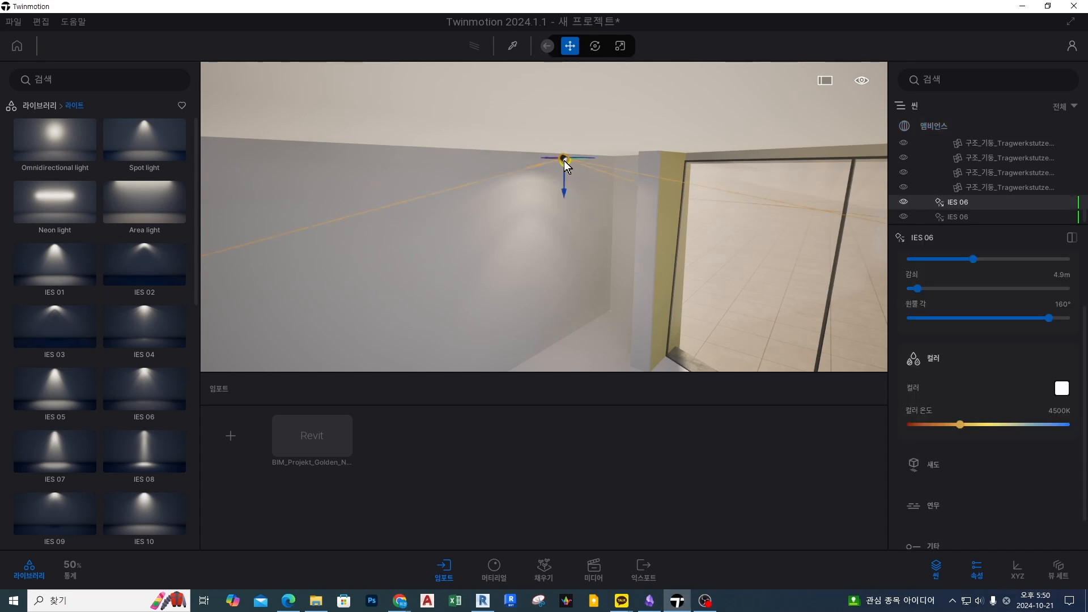
key("Escape")
middle_click_drag(583, 222, 674, 280, "shift")
left_click(756, 181)
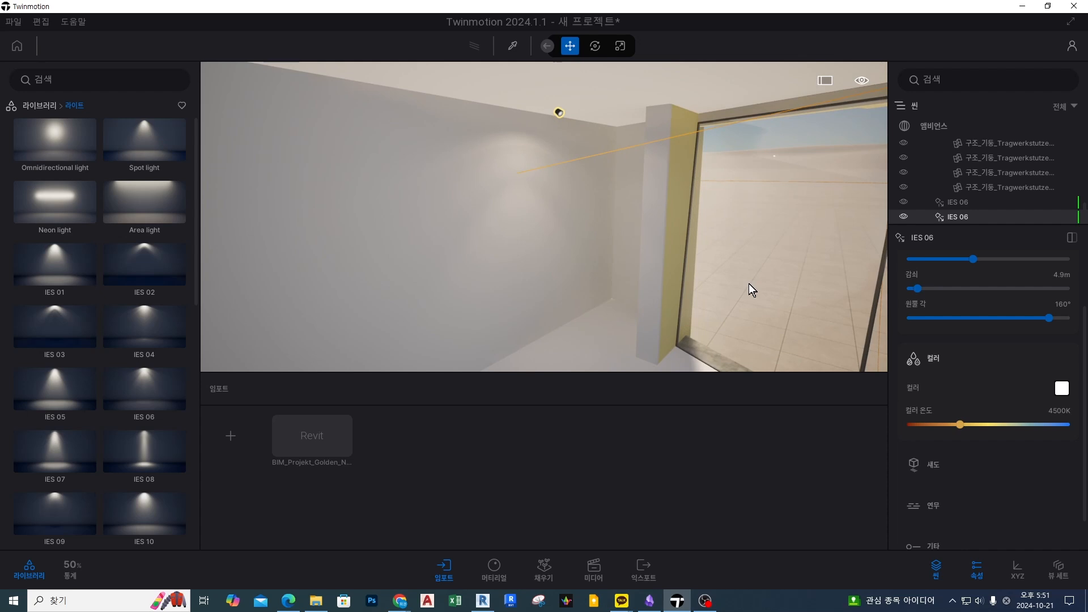
right_click_drag(749, 284, 747, 284)
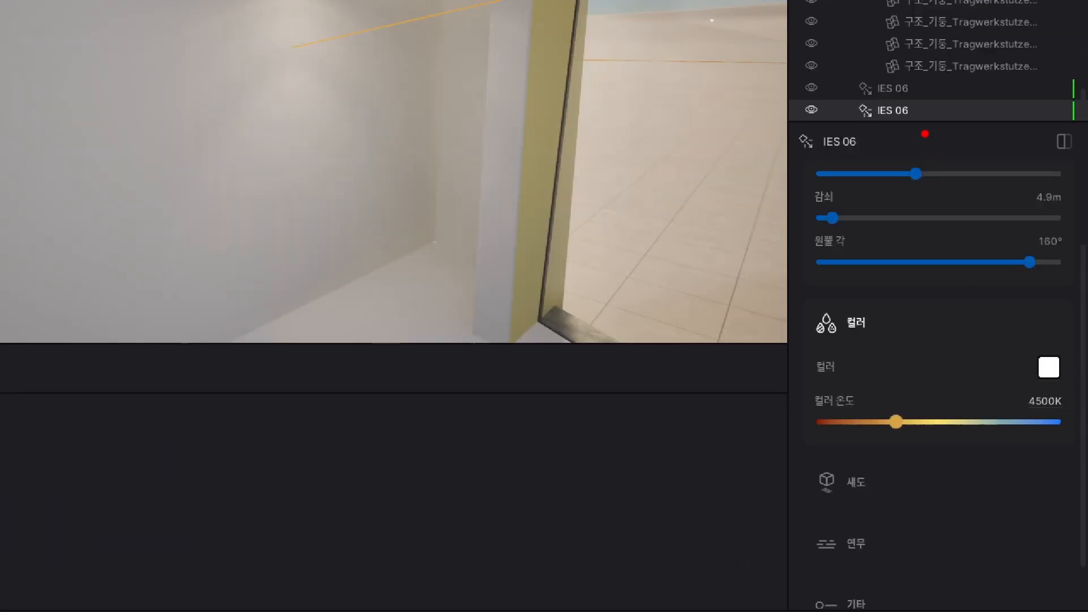
left_click_drag(922, 134, 924, 135)
left_click_drag(850, 448, 1017, 451)
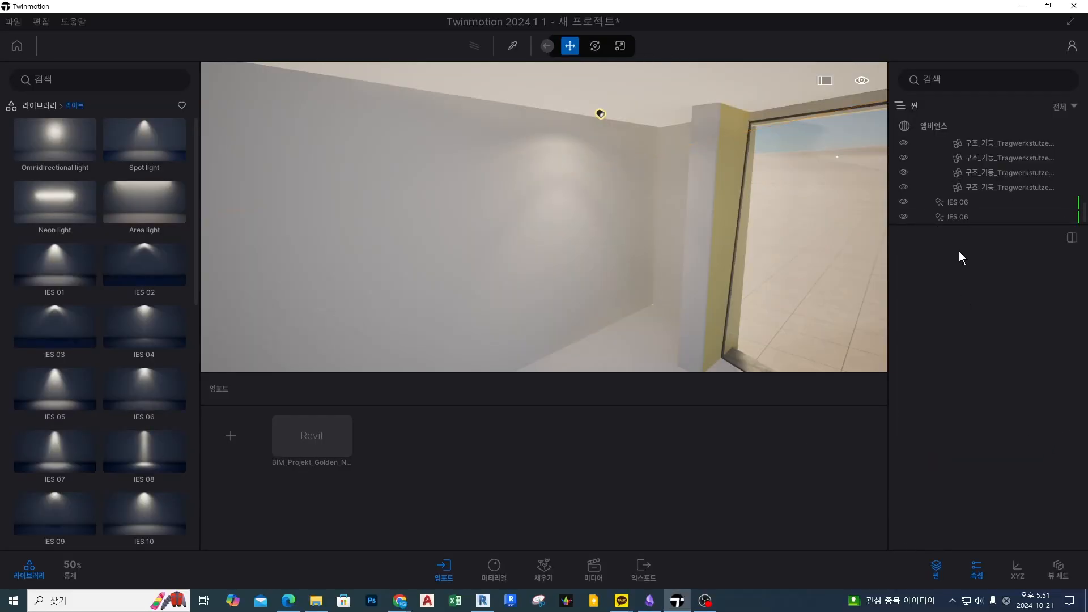
left_click(971, 217)
left_click(1050, 411)
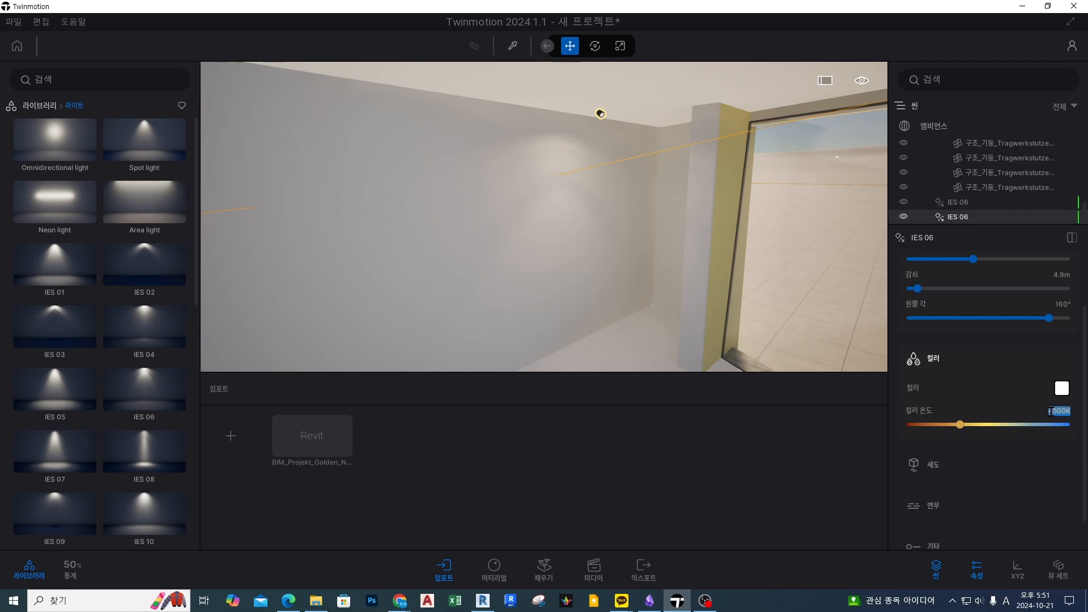
type("3500")
key("Return")
left_click(785, 284)
mouse_move(525, 124)
left_mouse_down()
mouse_move(397, 262)
mouse_move(656, 314)
mouse_move(570, 132)
mouse_move(529, 133)
left_mouse_up()
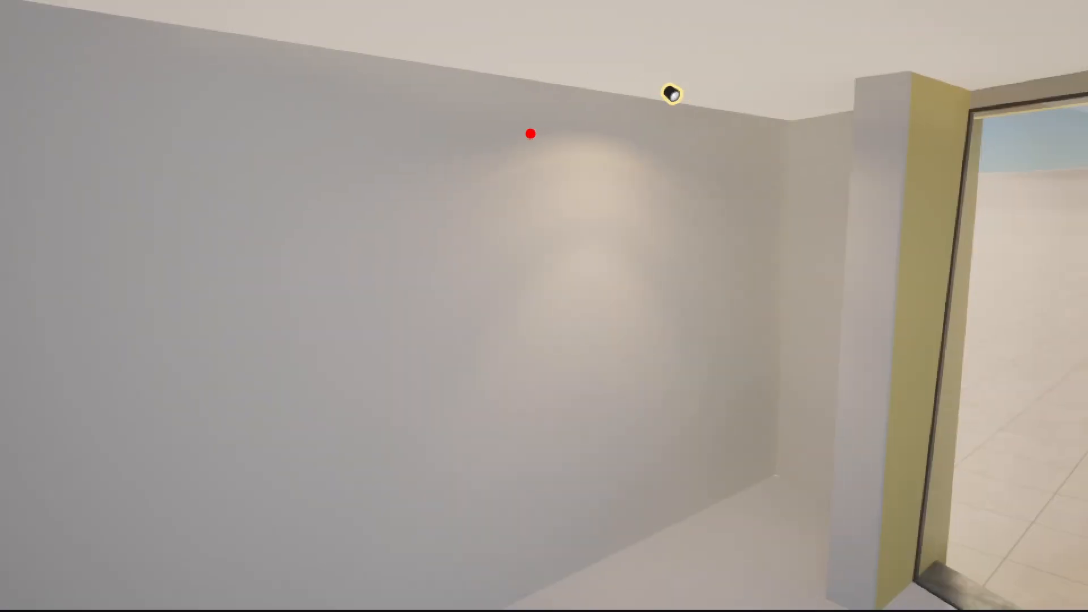
left_click_drag(342, 86, 798, 508)
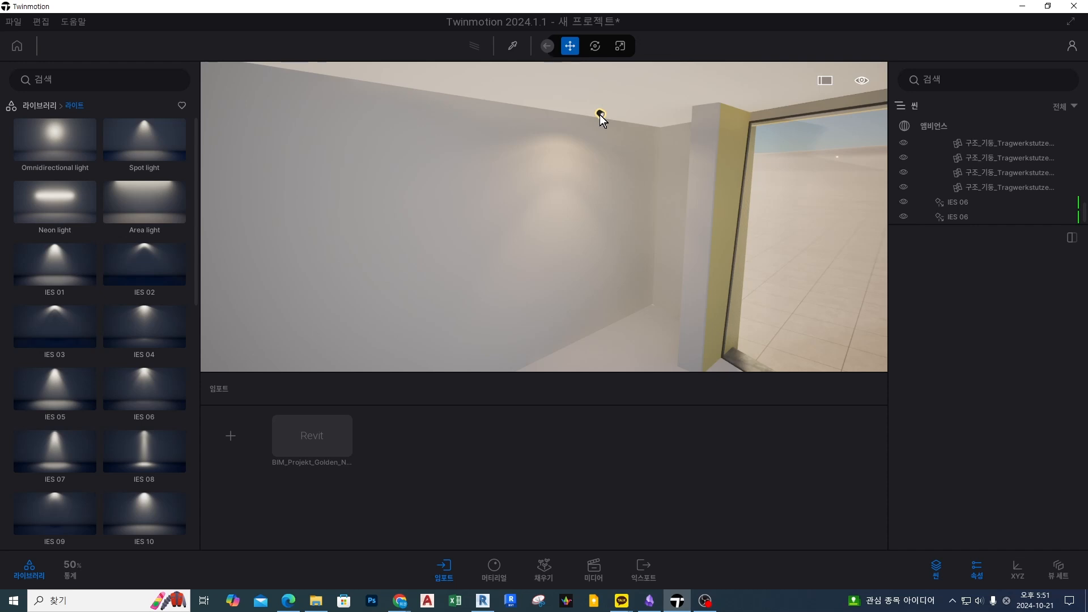
left_click_drag(447, 129, 628, 184)
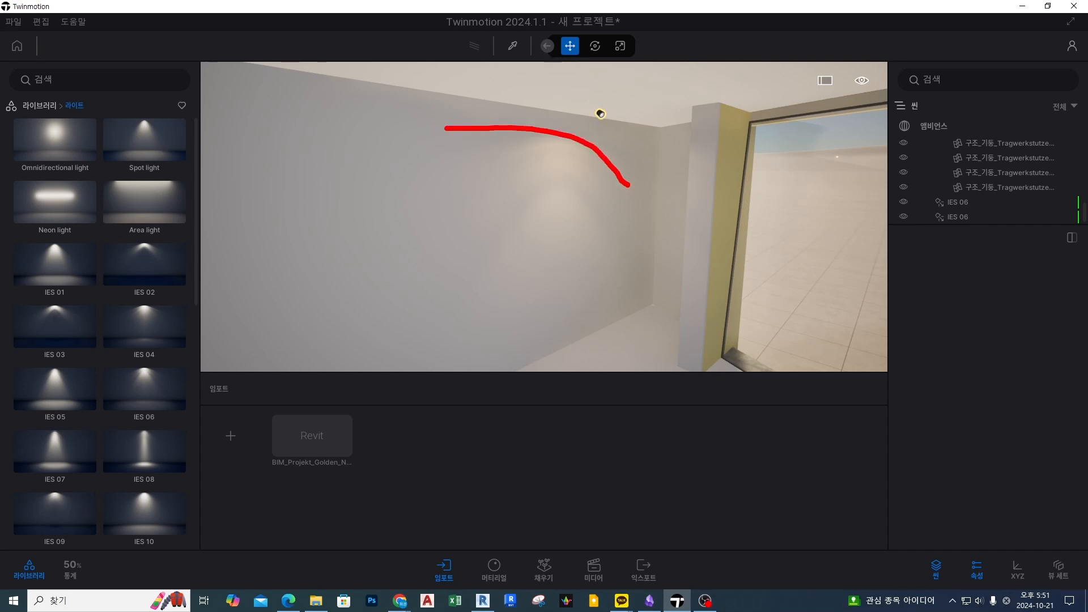
mouse_move(385, 221)
left_mouse_down()
mouse_move(474, 216)
mouse_move(468, 232)
left_mouse_up()
left_click_drag(676, 211, 607, 210)
left_click_drag(624, 200, 613, 217)
key("Escape")
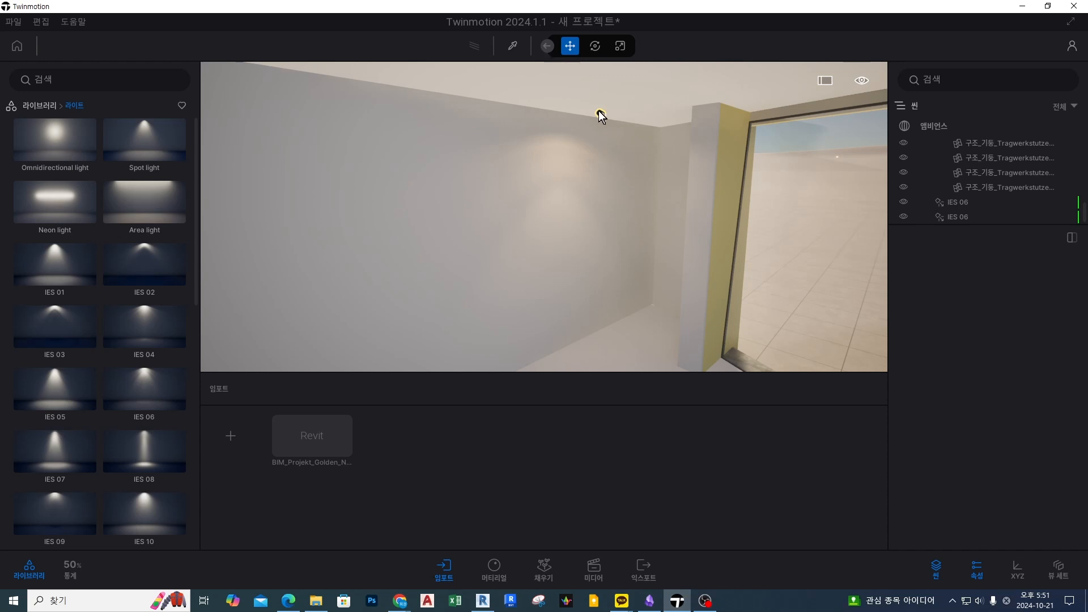
Set the color temperature of the original IES 06 light by the wall to 4500 K.
left_click(599, 113)
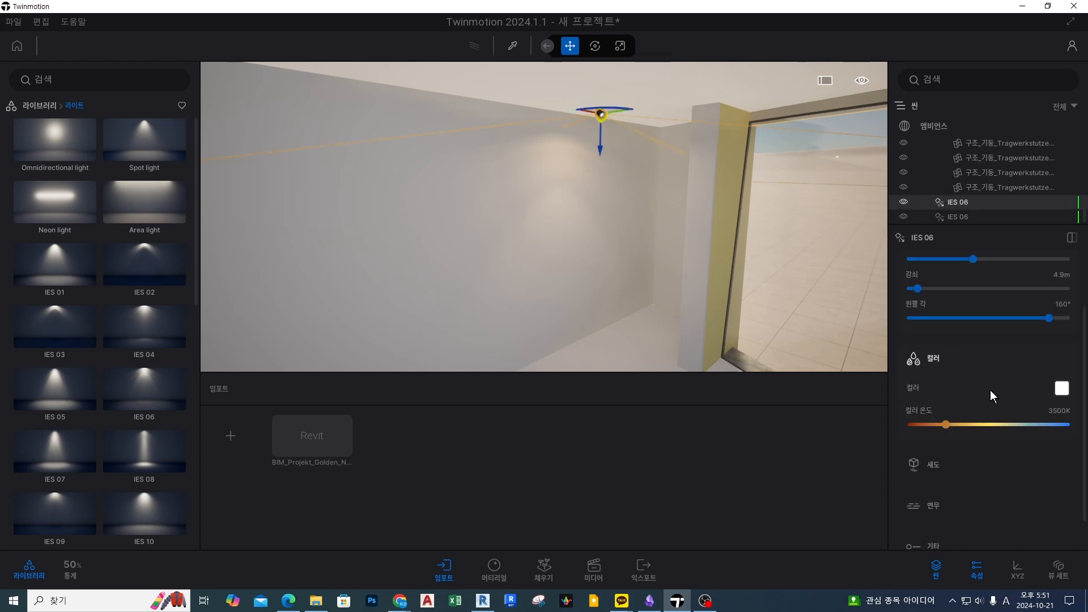
type("4500")
key("Return")
left_click(765, 242)
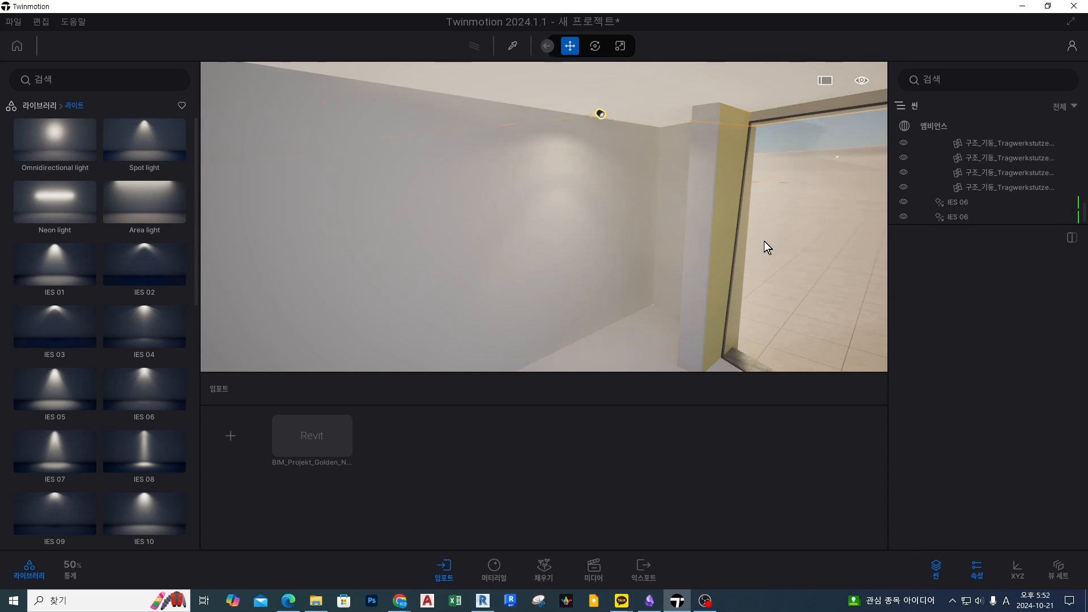
mouse_move(596, 302)
left_mouse_down()
mouse_move(612, 108)
mouse_move(671, 256)
left_mouse_up()
left_click(678, 263)
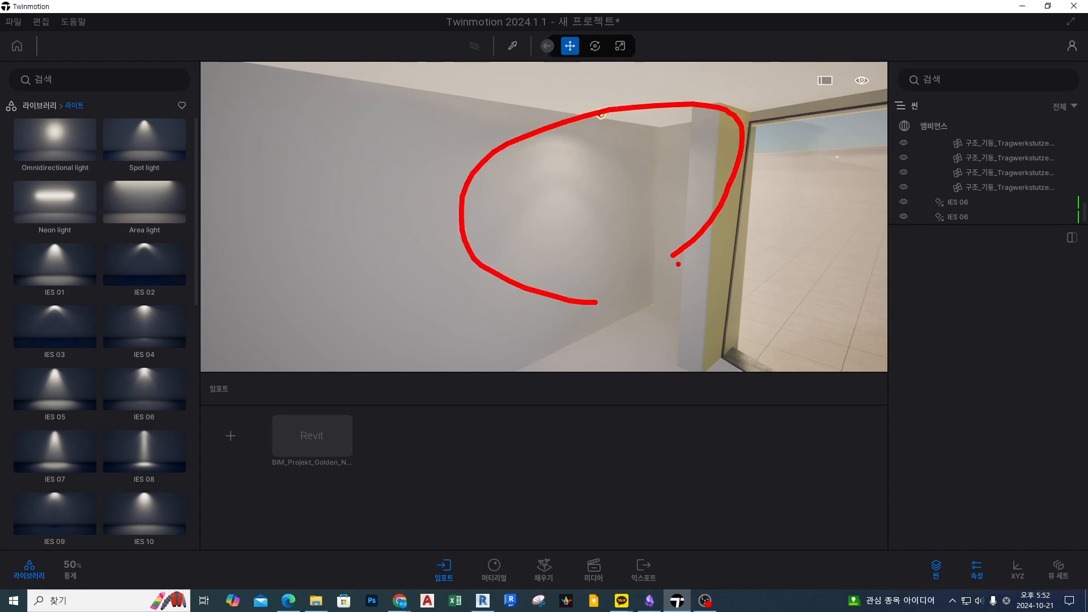
key("Escape")
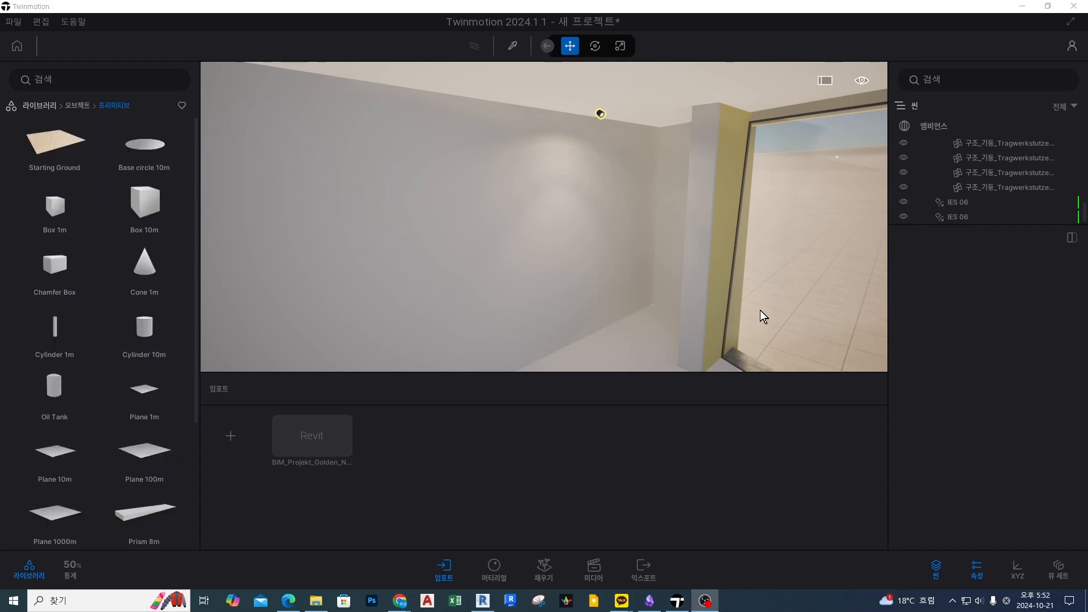
right_click_drag(682, 232, 763, 138)
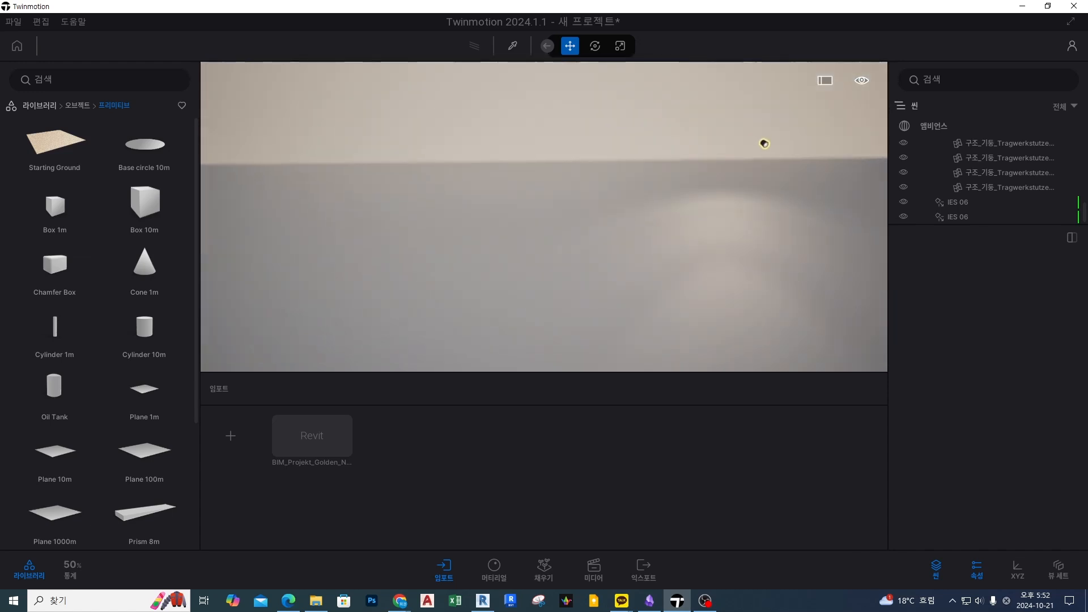
scroll(703, 210, "down", 5)
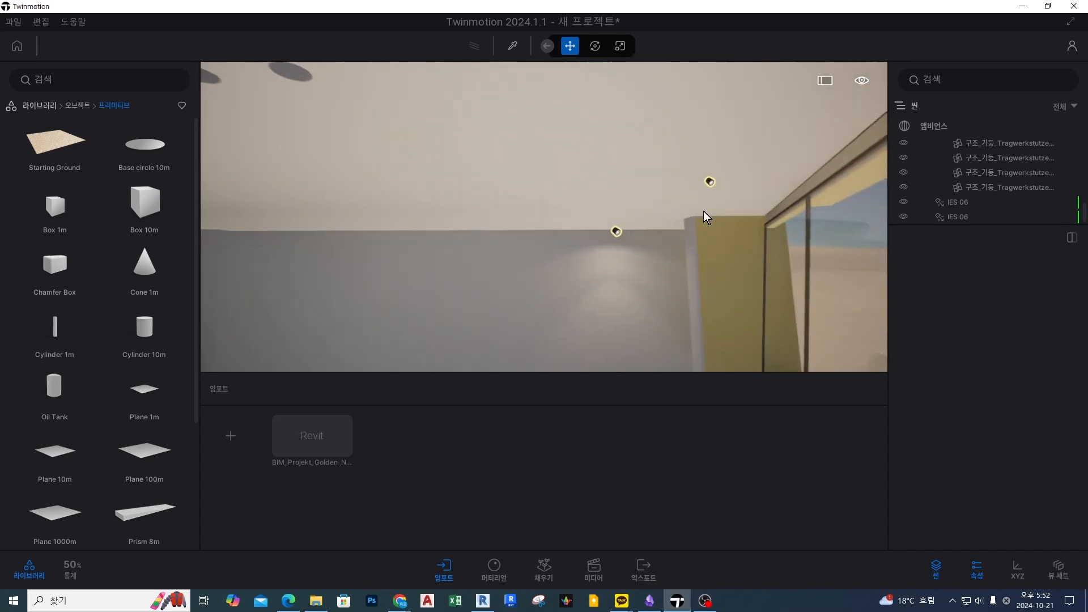
middle_click_drag(580, 283, 579, 248)
right_click_drag(579, 248, 762, 307)
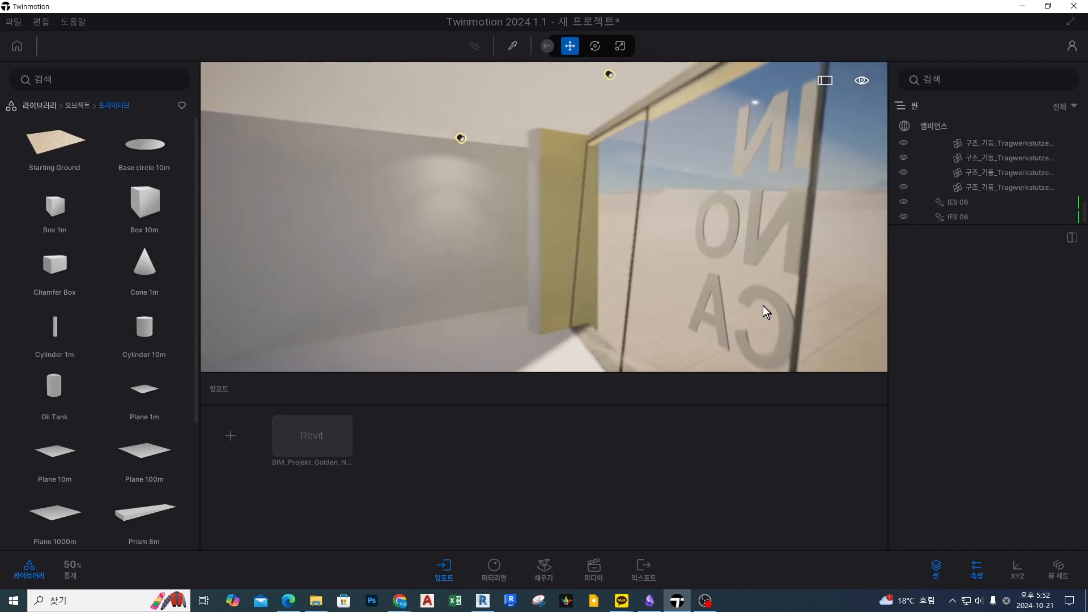
Try a Box 1m primitive against the wall beneath the IES 06 light beside the window, and delete it.
scroll(763, 307, "down", 3)
scroll(538, 237, "up", 3)
middle_click_drag(538, 237, 621, 218)
middle_click_drag(610, 260, 592, 224)
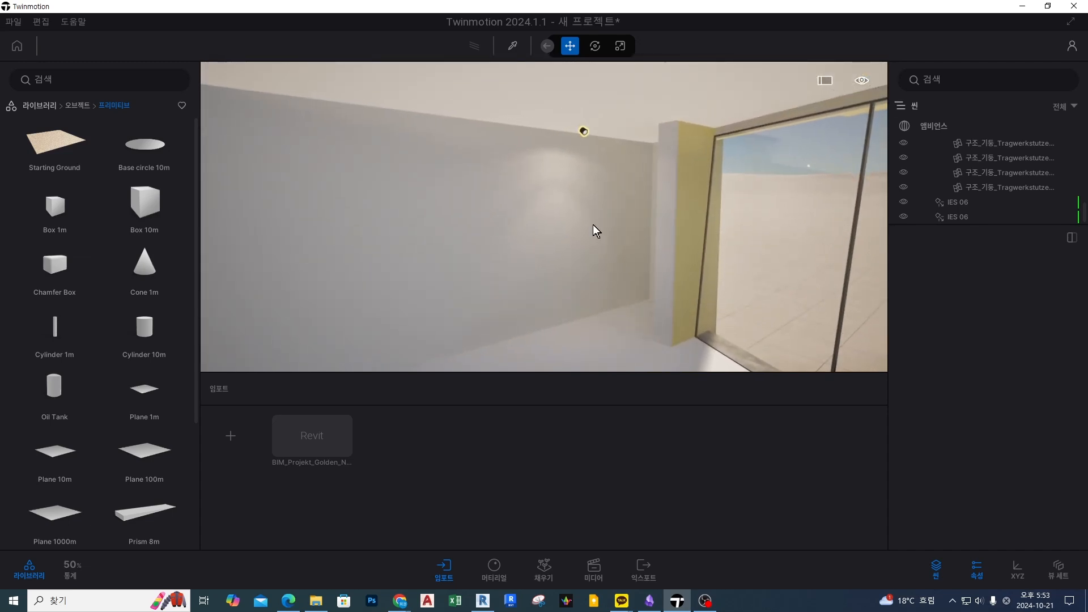
left_click(582, 130)
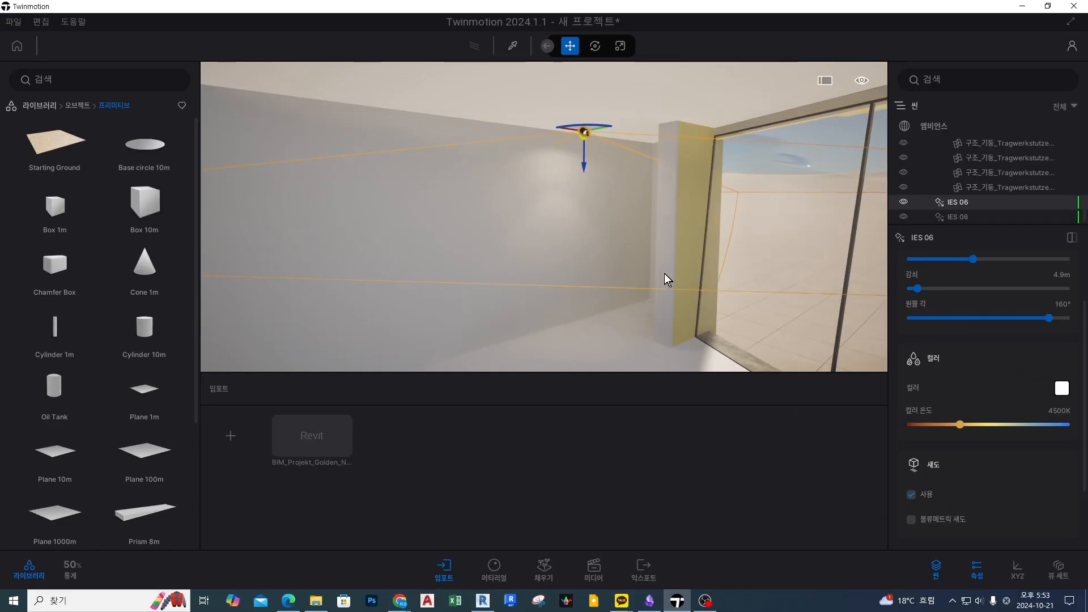
key("Escape")
left_click_drag(57, 201, 576, 205)
right_click_drag(505, 223, 561, 223)
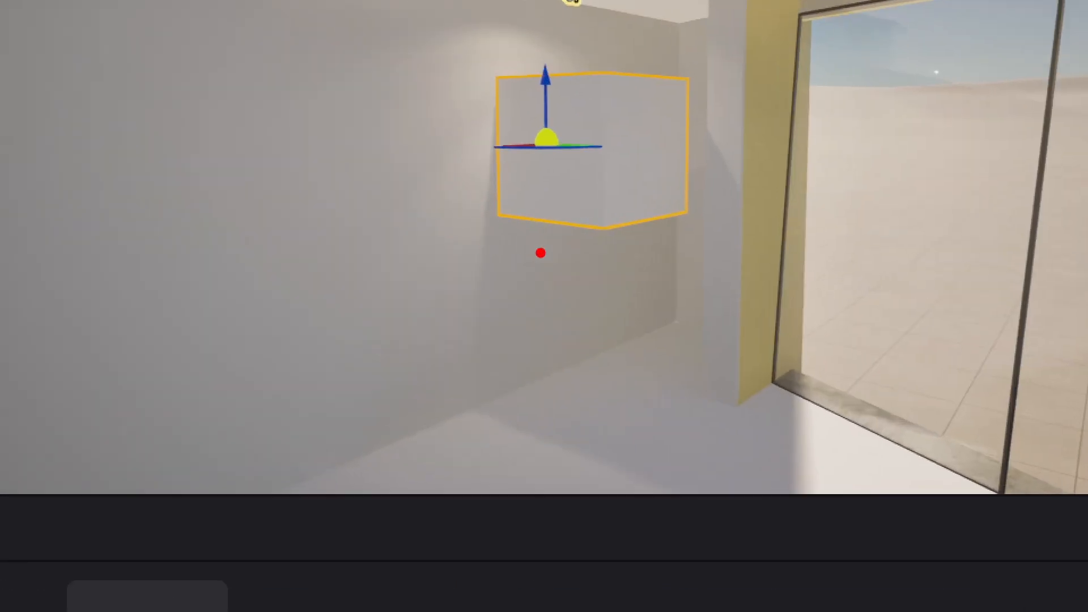
left_click_drag(500, 264, 538, 149)
left_click_drag(615, 50, 494, 363)
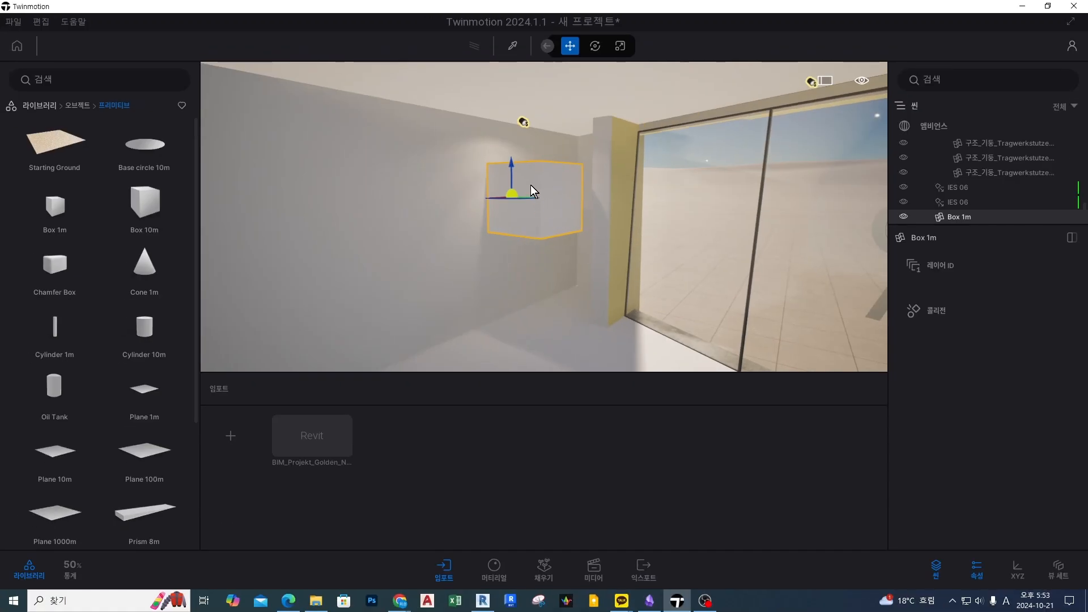
key("Delete")
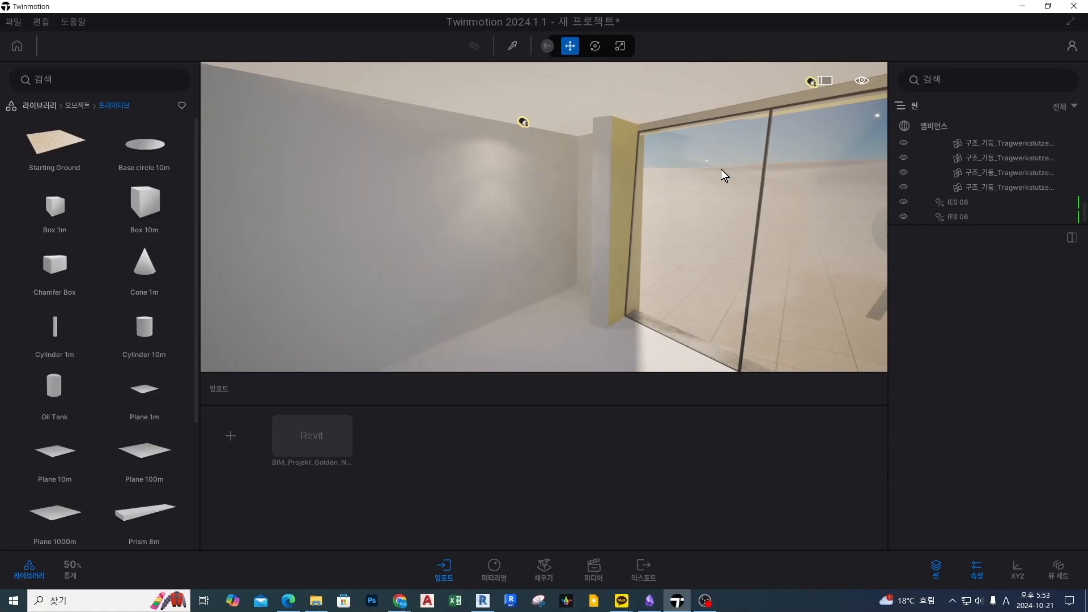
Move the second IES 06 light away from the window, along the ceiling toward the middle of the room.
scroll(737, 244, "down", 5)
left_click(676, 158)
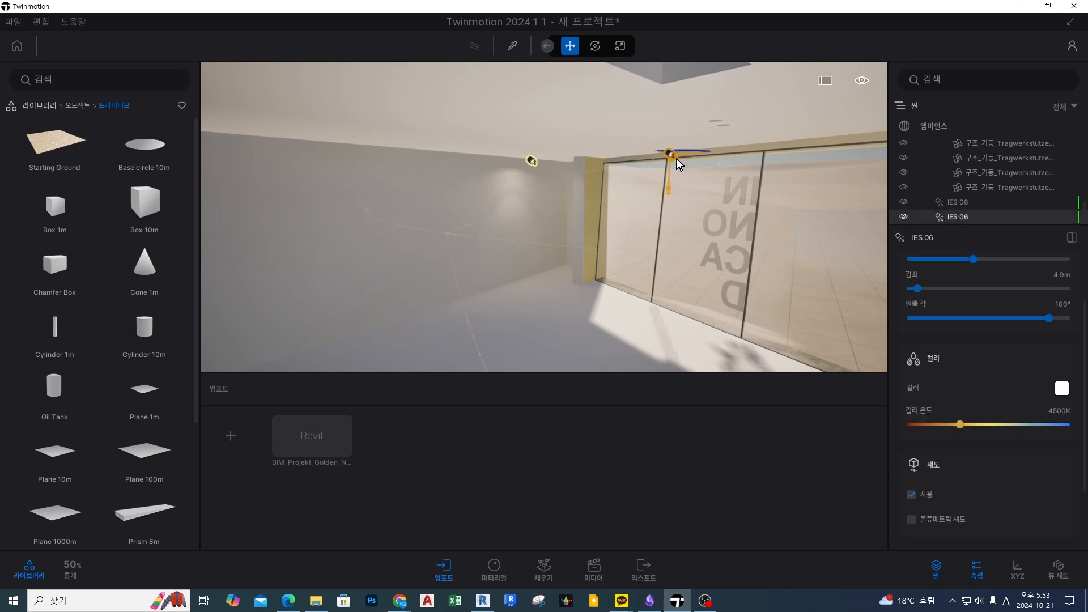
left_click_drag(672, 155, 456, 111)
Examine how the relocated IES 06 light affects the room's walls and floor from several viewpoints.
scroll(546, 209, "down", 4)
right_click_drag(583, 266, 544, 315)
scroll(583, 267, "down", 2)
mouse_move(583, 266)
middle_mouse_down()
mouse_move(558, 264)
mouse_move(583, 266)
middle_mouse_up()
scroll(595, 269, "up", 3)
key("ctrl+2")
mouse_move(534, 235)
left_mouse_down()
mouse_move(487, 244)
mouse_move(616, 376)
mouse_move(545, 233)
left_mouse_up()
key("Escape")
key("Escape")
right_click_drag(630, 271, 606, 191)
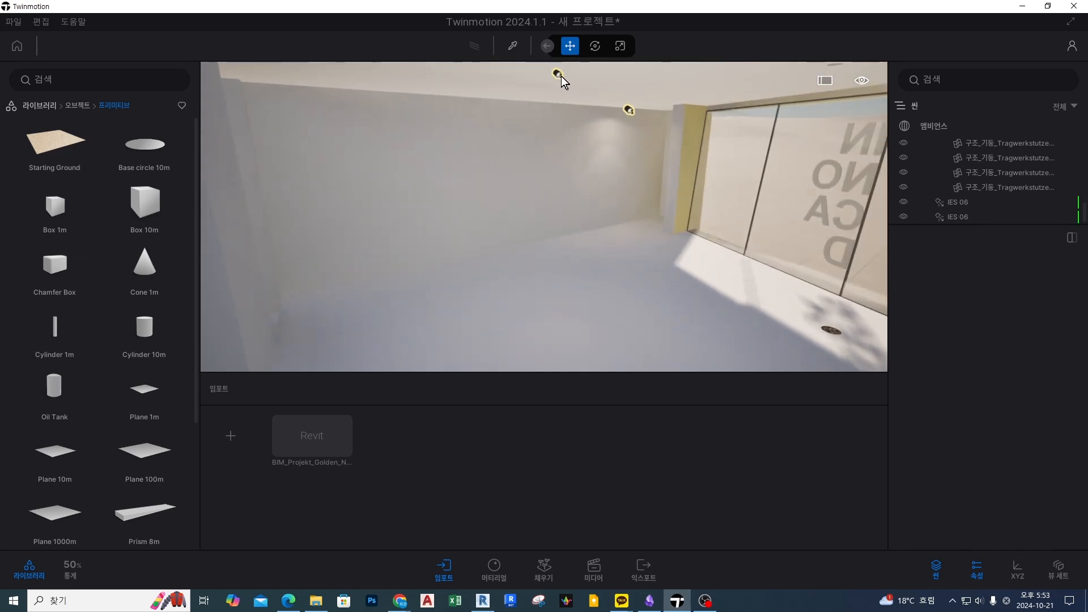
right_click_drag(576, 131, 587, 186)
key("ctrl+2")
mouse_move(516, 228)
left_mouse_down()
mouse_move(457, 241)
mouse_move(739, 315)
mouse_move(544, 233)
left_mouse_up()
key("Escape")
right_click_drag(591, 259, 573, 187)
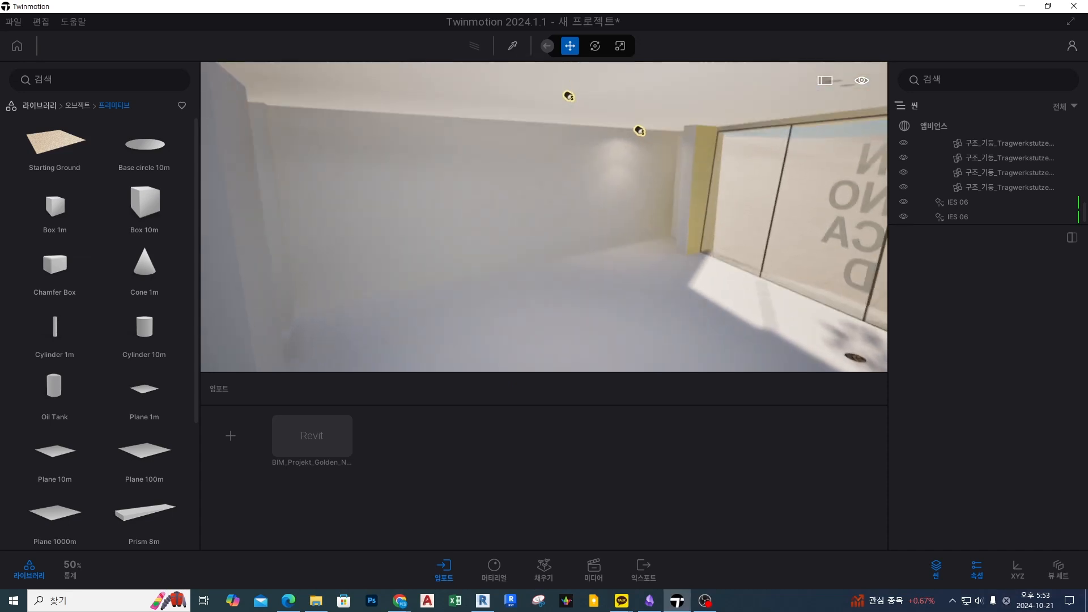
Delete the relocated IES 06 light in the middle of the room, and undo the deletion.
left_click(568, 99)
right_click_drag(626, 215, 640, 218)
key("Escape")
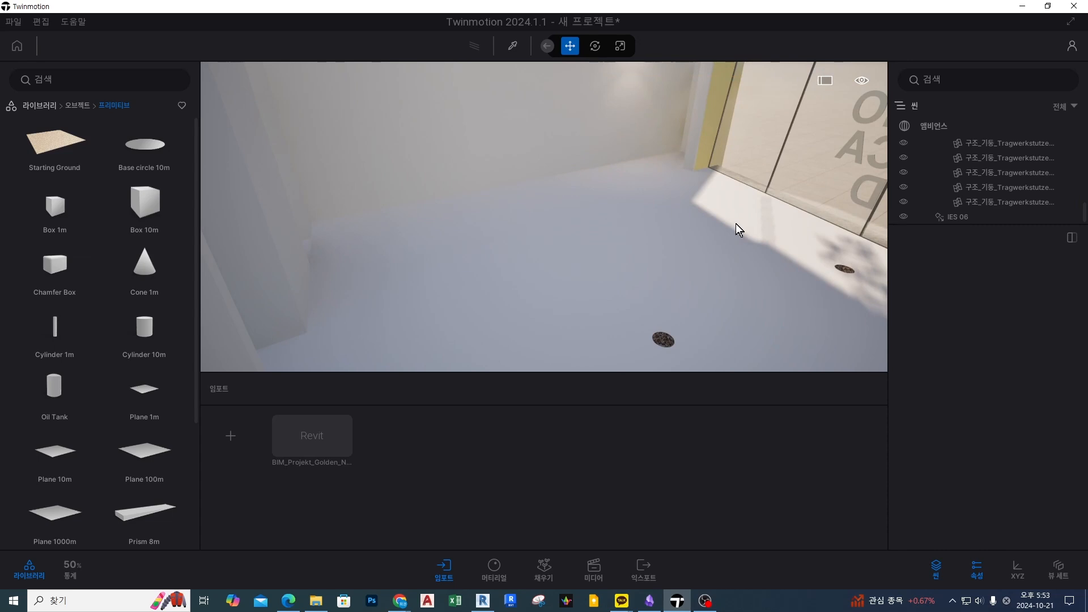
key("ctrl+z")
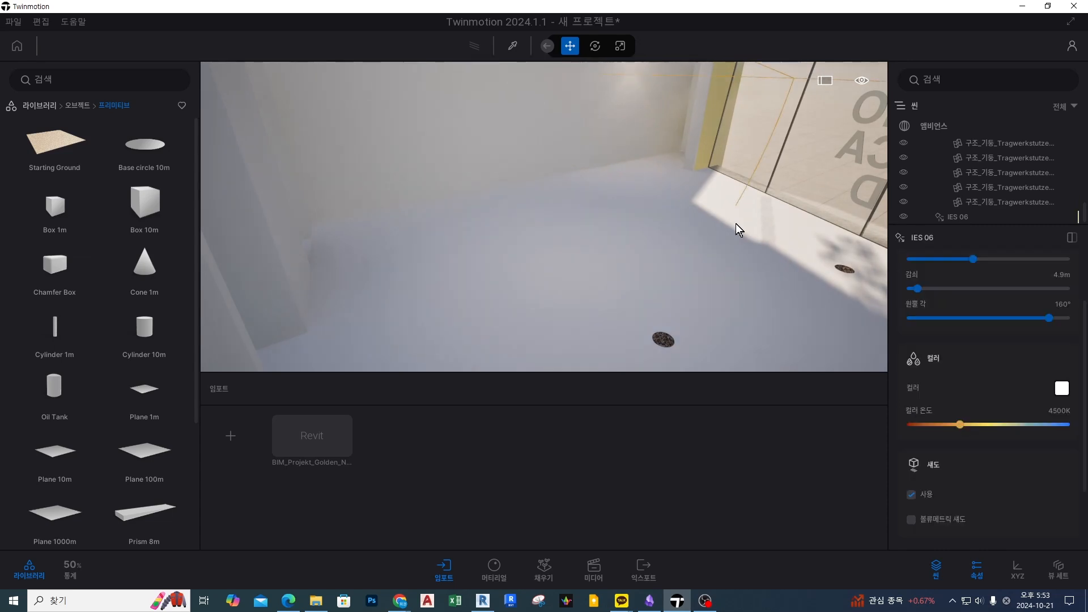
Place a Box 1m primitive on the floor in the middle of the room.
mouse_move(652, 164)
left_mouse_down()
mouse_move(590, 250)
mouse_move(605, 260)
left_mouse_up()
left_click(466, 231)
mouse_move(67, 212)
left_mouse_down()
mouse_move(501, 114)
mouse_move(542, 246)
mouse_move(607, 278)
mouse_move(611, 265)
mouse_move(543, 259)
left_mouse_up()
left_click(570, 304)
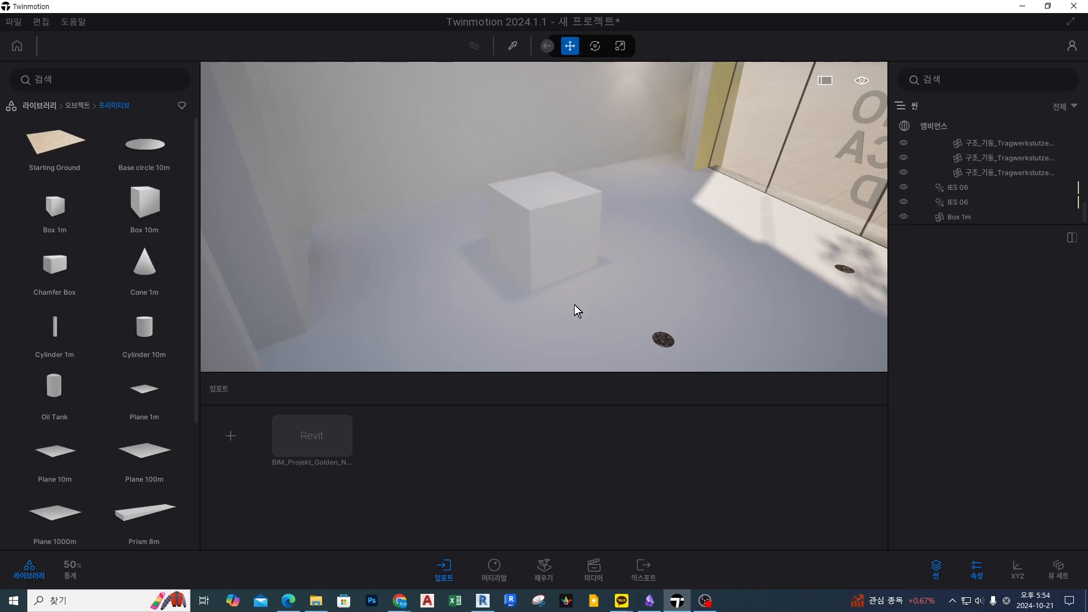
mouse_move(534, 317)
left_mouse_down()
mouse_move(515, 329)
mouse_move(528, 311)
left_mouse_up()
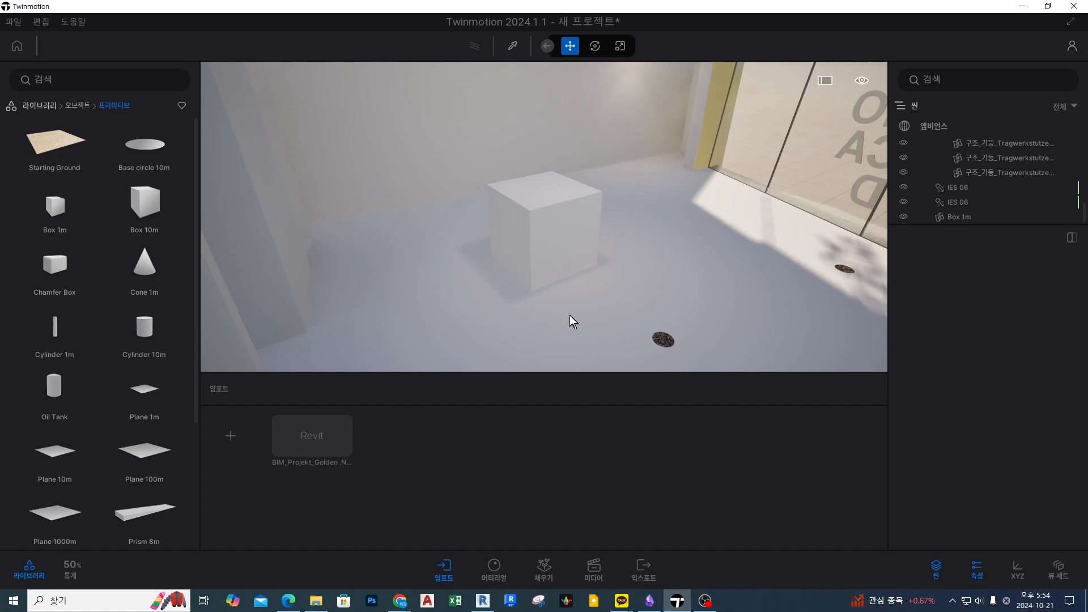
Place a second Box 1m primitive against the far wall, beneath the IES 06 light beside the window.
right_click_drag(570, 315, 581, 264)
left_click_drag(55, 208, 617, 162)
key("ctrl+2")
mouse_move(656, 233)
left_mouse_down()
mouse_move(695, 183)
mouse_move(665, 210)
left_mouse_up()
key("Escape")
key("Escape")
Compare how the floor box and the wall box are lit and shaded by the two IES 06 lights.
right_click_drag(665, 210, 668, 215)
right_click_drag(634, 182, 644, 191)
mouse_move(644, 191)
middle_mouse_down("shift")
mouse_move(702, 194)
mouse_move(658, 196)
middle_mouse_up("shift")
mouse_move(536, 329)
left_mouse_down()
mouse_move(359, 226)
mouse_move(516, 322)
left_mouse_up()
key("Escape")
mouse_move(575, 286)
middle_mouse_down("shift")
mouse_move(586, 268)
mouse_move(600, 272)
middle_mouse_up("shift")
right_click_drag(613, 162, 610, 145)
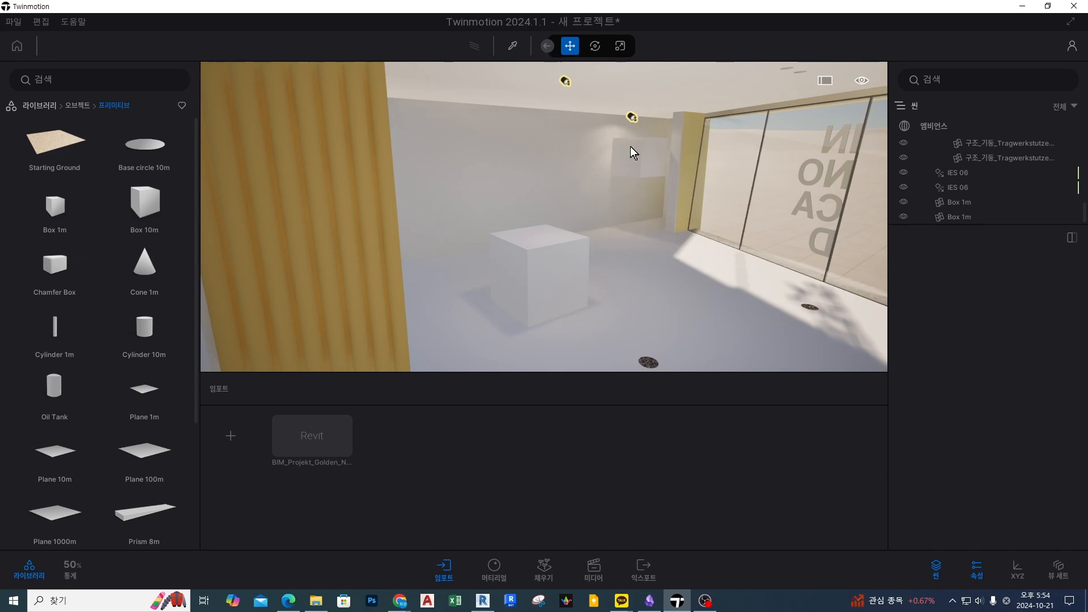
left_click(611, 169)
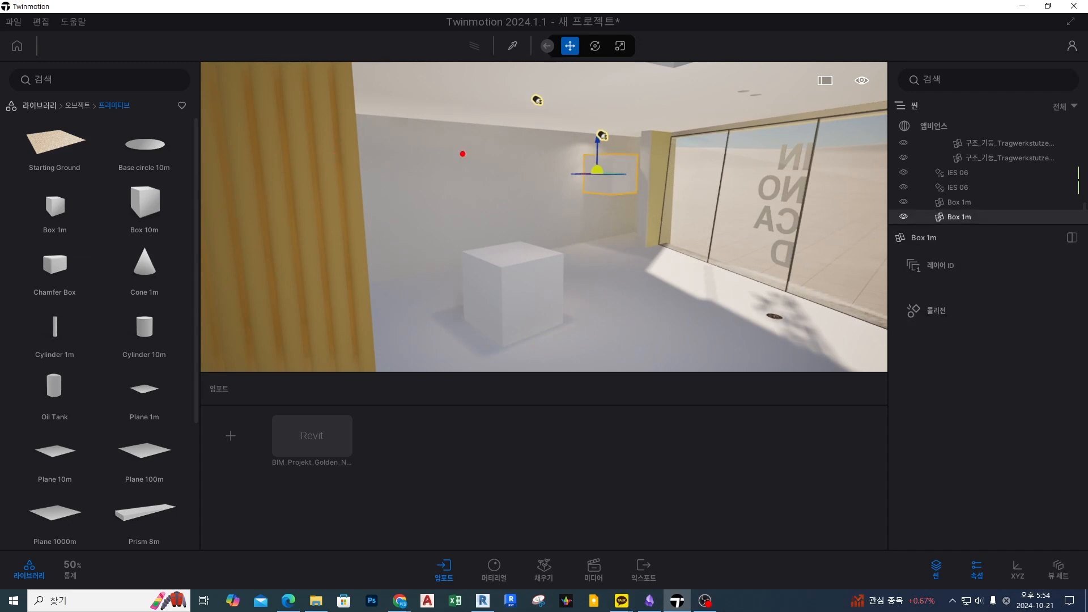
key("Escape")
key("Escape")
key("ctrl+2")
mouse_move(395, 143)
left_mouse_down()
mouse_move(380, 171)
mouse_move(401, 172)
left_mouse_up()
mouse_move(405, 143)
left_mouse_down()
mouse_move(404, 173)
mouse_move(419, 161)
mouse_move(440, 181)
mouse_move(437, 170)
left_mouse_up()
left_click_drag(396, 180, 390, 189)
left_click_drag(396, 181, 410, 188)
left_click_drag(451, 149, 454, 151)
left_click_drag(443, 159, 462, 182)
left_click_drag(464, 165, 475, 185)
mouse_move(536, 138)
left_mouse_down()
mouse_move(517, 169)
mouse_move(552, 173)
left_mouse_up()
left_click_drag(548, 149, 548, 184)
left_click_drag(550, 168, 571, 165)
left_click_drag(583, 156, 613, 164)
left_click_drag(620, 146, 623, 170)
left_click_drag(595, 171, 628, 187)
left_click_drag(521, 197, 637, 203)
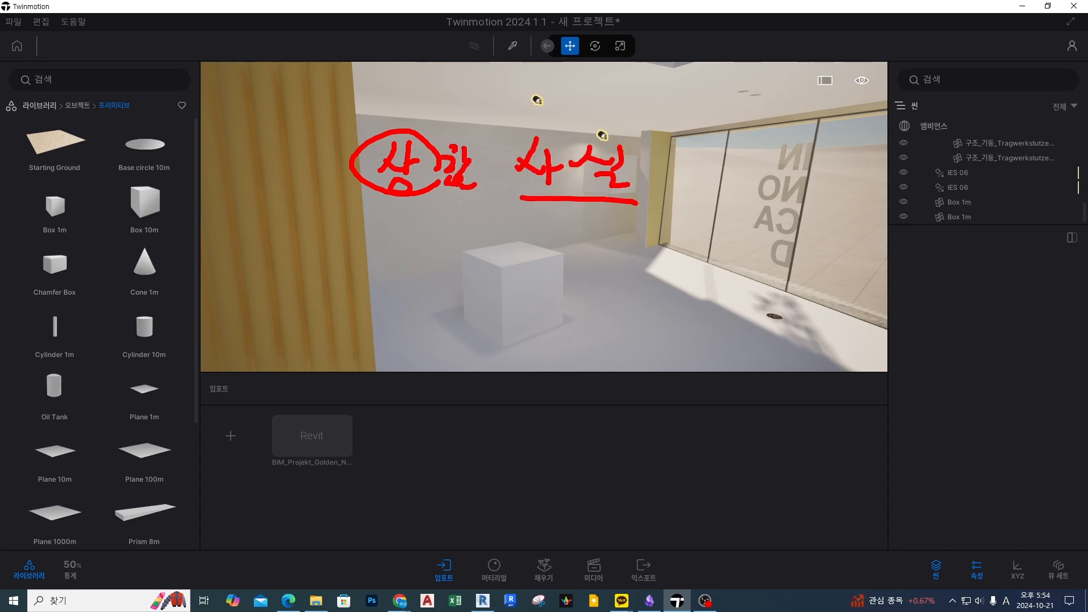
mouse_move(367, 237)
left_mouse_down()
mouse_move(379, 235)
mouse_move(372, 253)
left_mouse_up()
mouse_move(383, 250)
left_mouse_down()
mouse_move(390, 265)
mouse_move(408, 265)
left_mouse_up()
left_click_drag(433, 225, 433, 280)
left_click_drag(429, 231, 422, 252)
left_click_drag(437, 232, 440, 252)
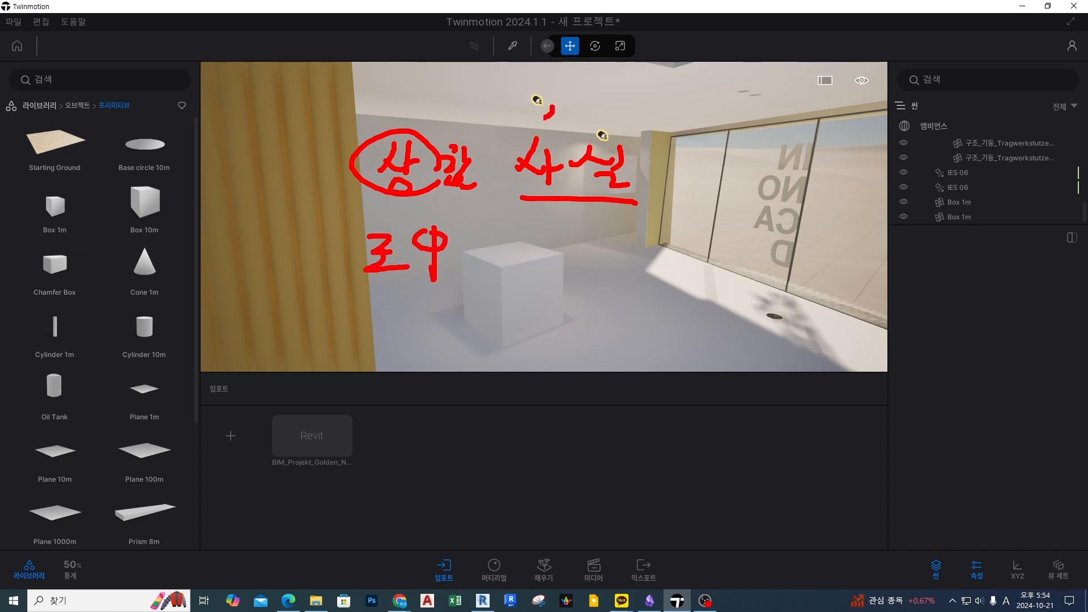
left_click_drag(550, 116, 564, 107)
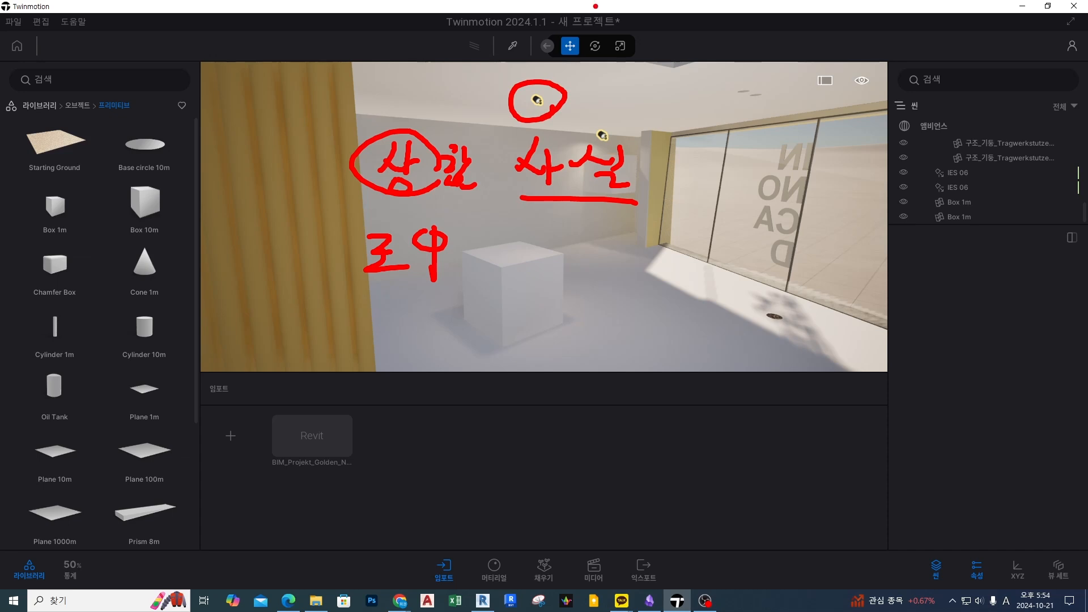
key("e")
mouse_move(560, 118)
left_mouse_down()
mouse_move(489, 152)
mouse_move(510, 152)
left_mouse_up()
left_click_drag(434, 155, 410, 177)
left_click_drag(426, 171, 445, 181)
mouse_move(447, 153)
left_mouse_down()
mouse_move(449, 191)
mouse_move(464, 190)
left_mouse_up()
left_click_drag(491, 175, 507, 173)
left_click_drag(392, 203, 533, 209)
mouse_move(553, 136)
left_mouse_down()
mouse_move(490, 125)
mouse_move(584, 105)
mouse_move(543, 138)
left_mouse_up()
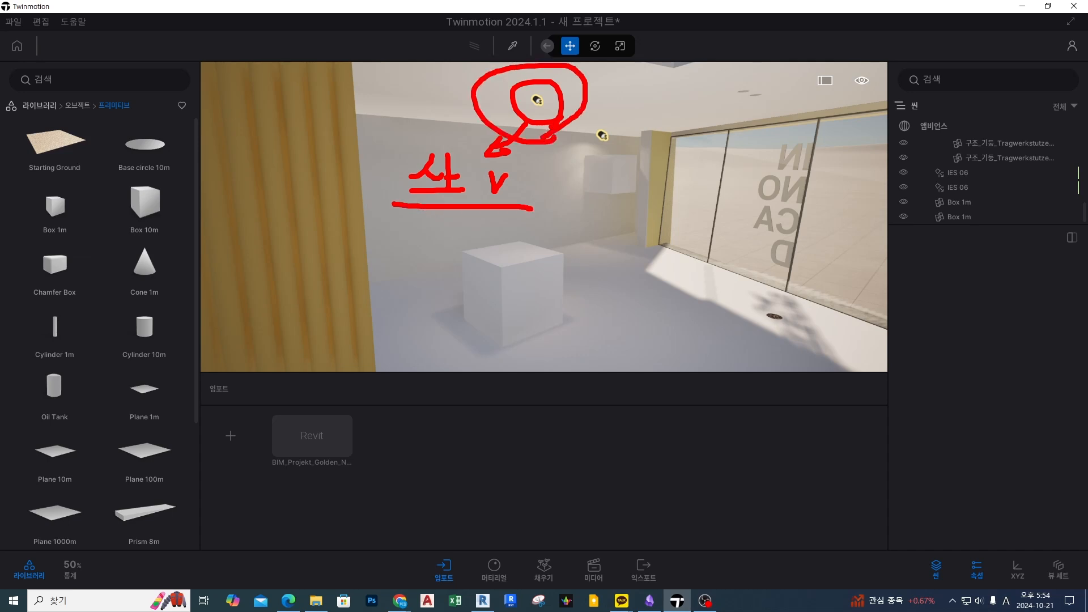
key("Escape")
Open the ambience's environment settings to review the sun intensity.
left_click(951, 125)
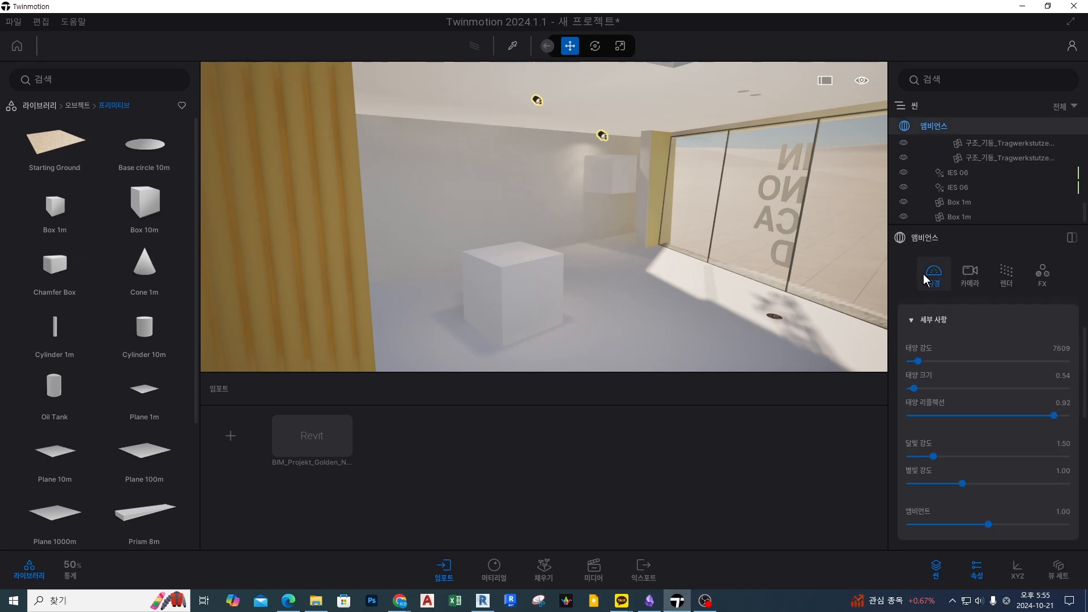
left_click_drag(909, 370, 1079, 370)
mouse_move(860, 215)
left_mouse_down()
mouse_move(842, 277)
mouse_move(590, 190)
mouse_move(632, 189)
left_mouse_up()
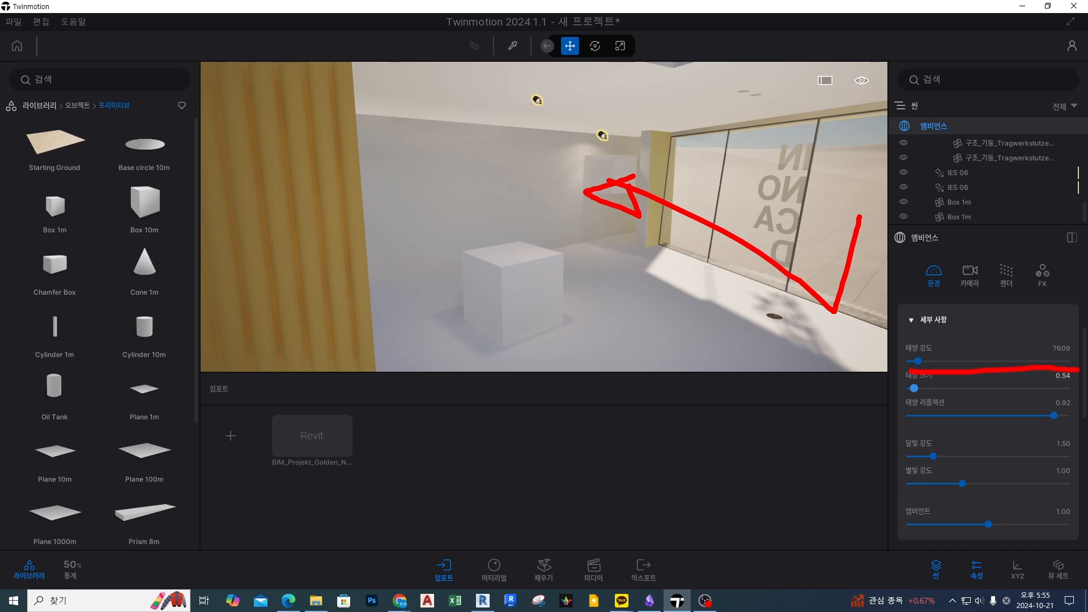
key("Escape")
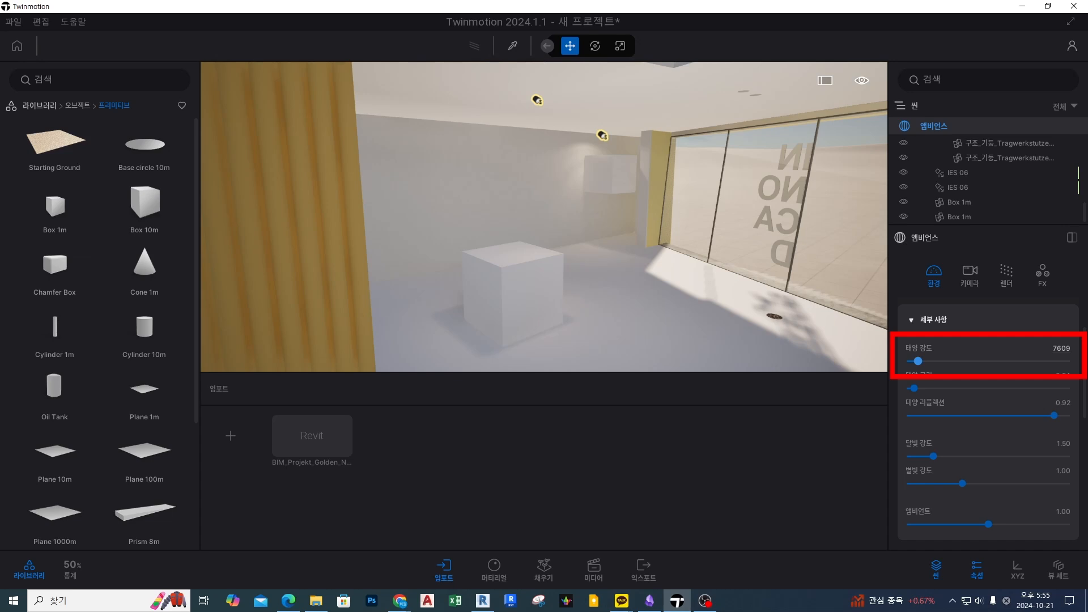
mouse_move(575, 115)
left_mouse_down()
mouse_move(541, 90)
mouse_move(542, 120)
left_mouse_up()
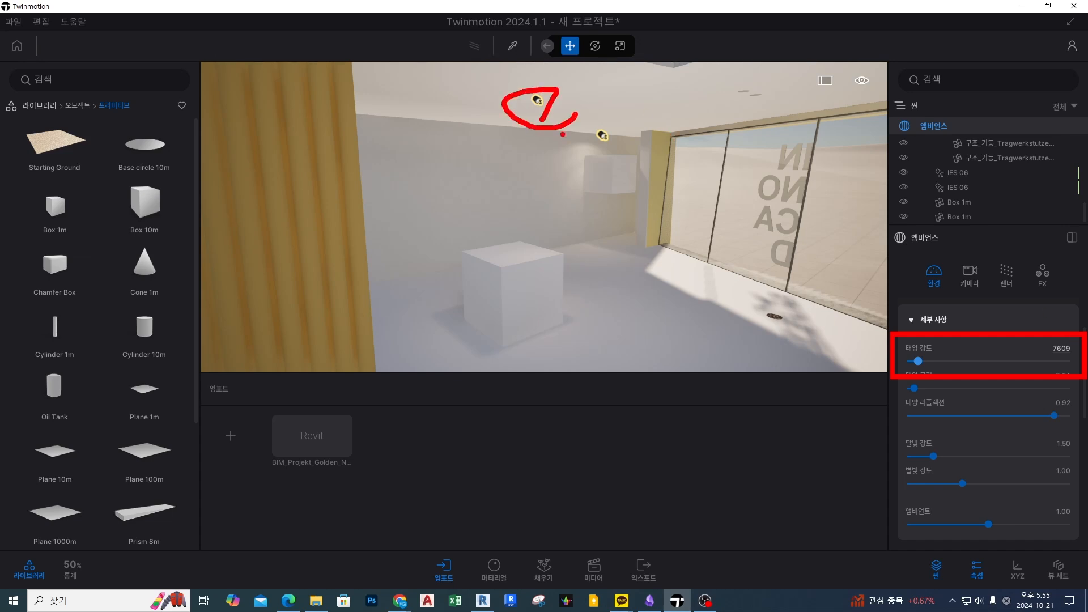
key("Escape")
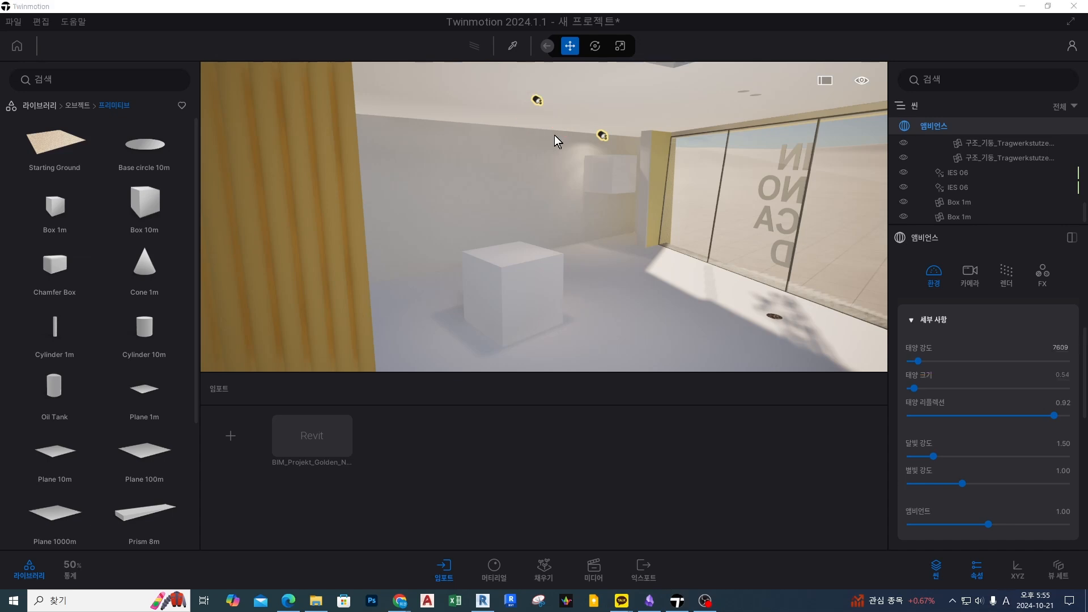
View the building from outside and raise the ambience's sun intensity to 122826, then reduce it to 39130.
mouse_move(536, 236)
right_mouse_down()
mouse_move(560, 242)
mouse_move(553, 218)
mouse_move(572, 230)
right_mouse_up()
key("w")
key("w")
key("a")
right_click_drag(634, 260, 548, 288)
key("s")
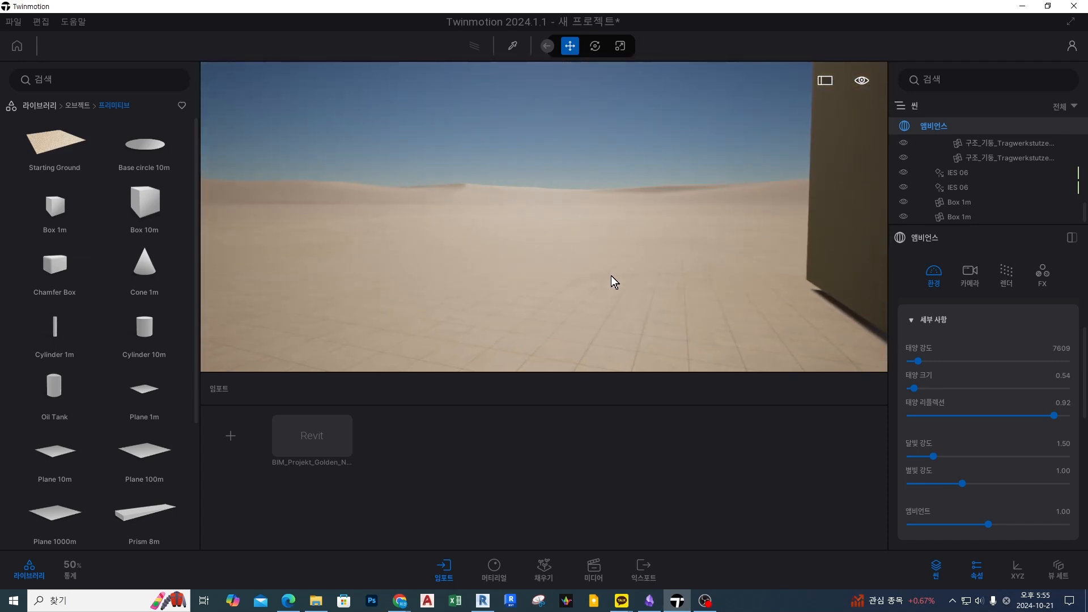
right_click_drag(589, 263, 609, 259)
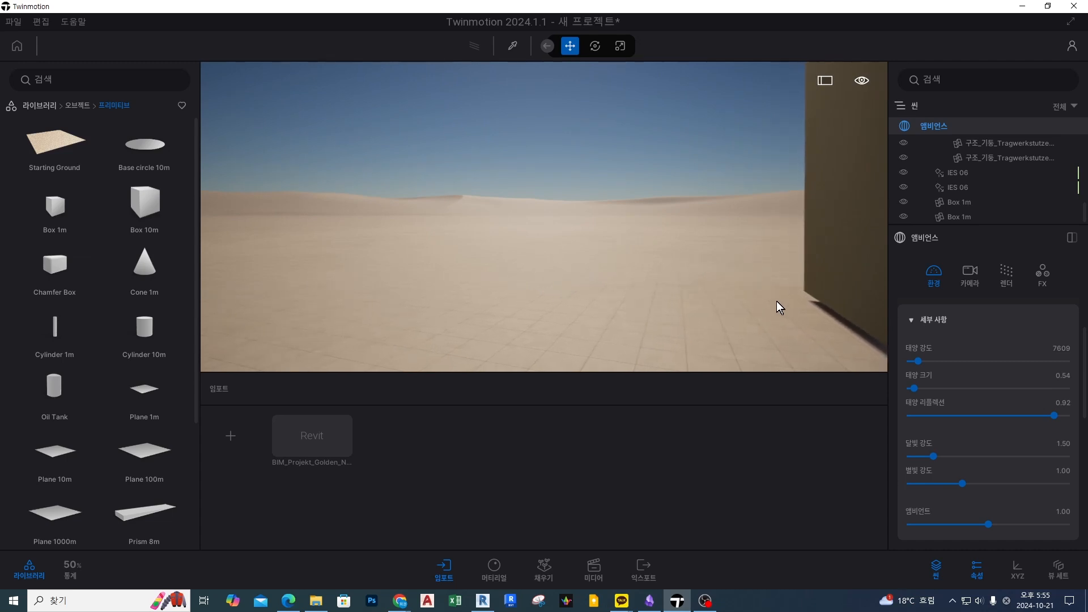
left_click_drag(1010, 362, 1038, 361)
left_click_drag(601, 306, 486, 263)
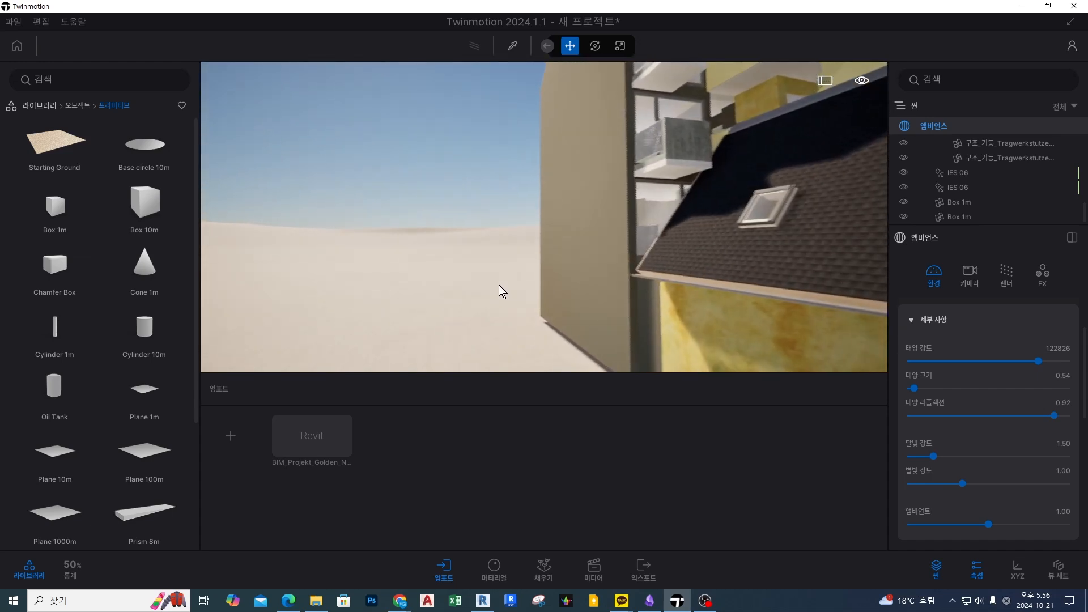
left_click_drag(1038, 361, 951, 372)
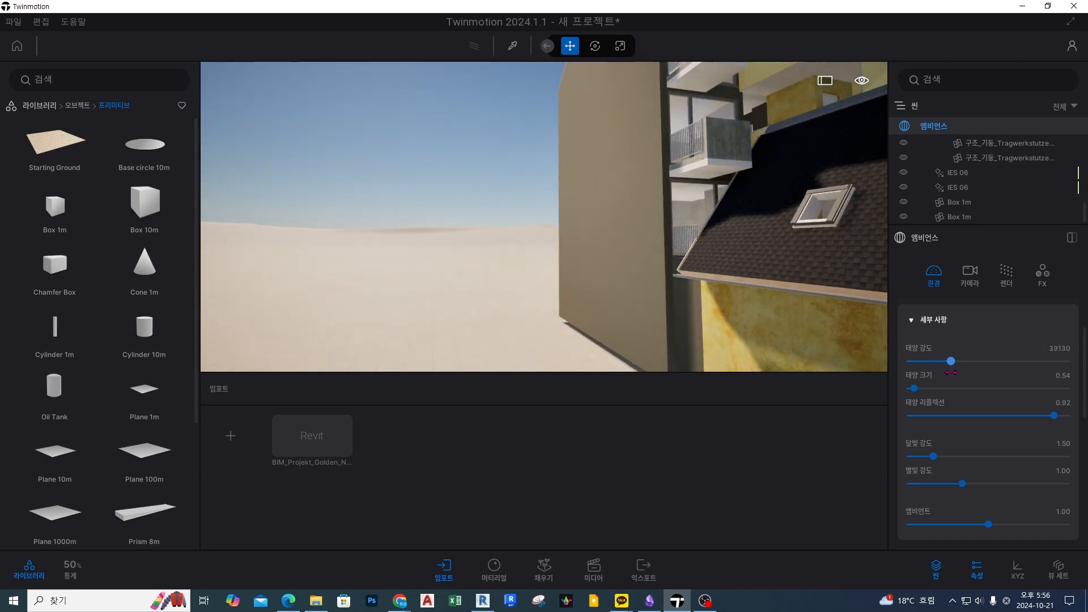
Return inside the lit room and set the ambience's sun intensity to 9783.
scroll(794, 290, "up", 4)
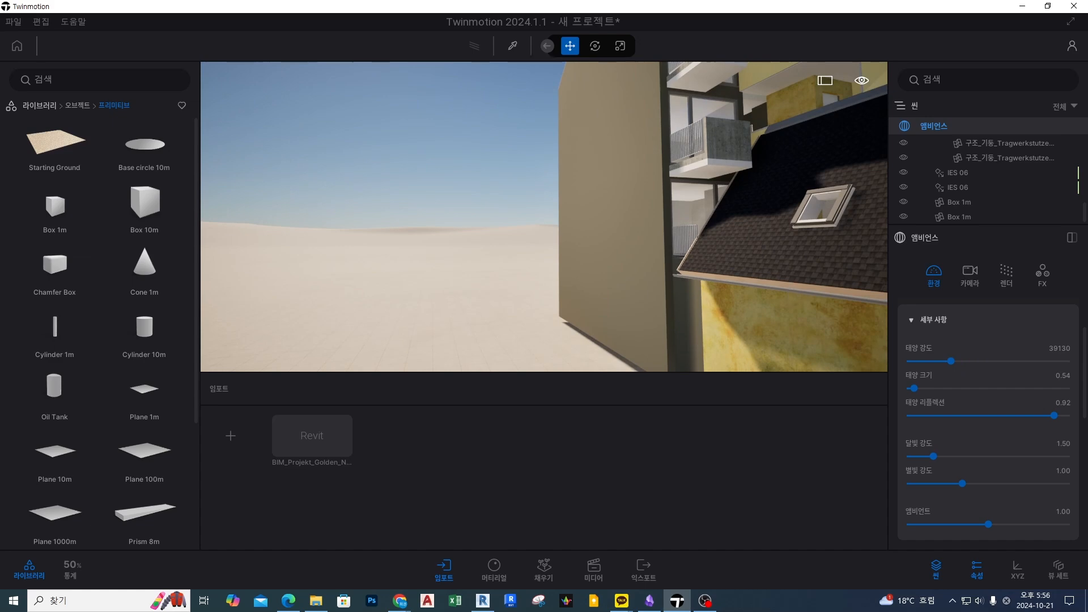
scroll(750, 271, "up", 5)
scroll(751, 273, "up", 5)
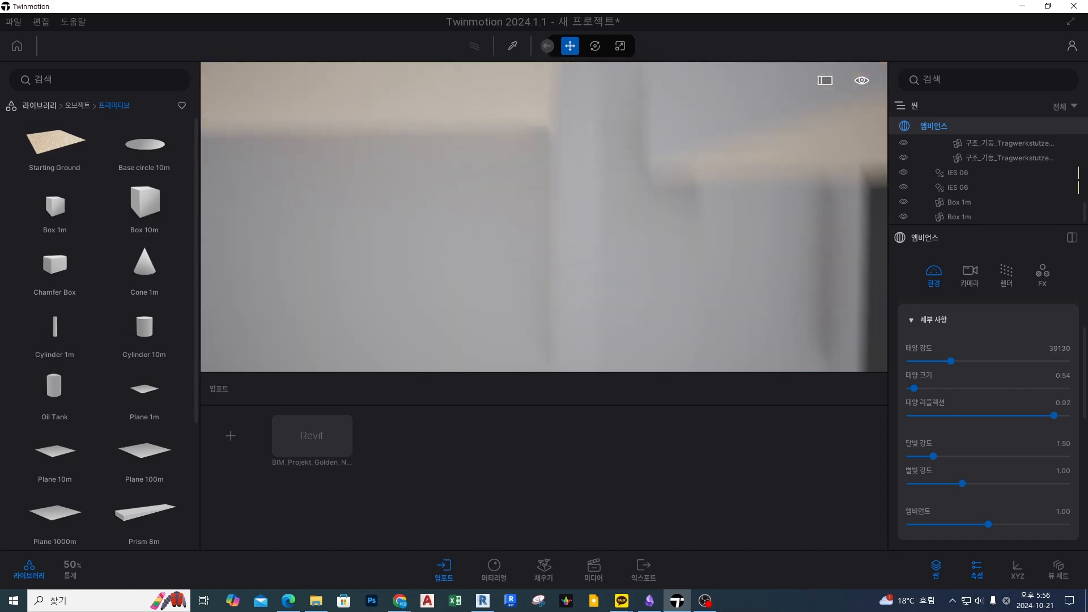
right_click_drag(751, 273, 752, 295)
scroll(752, 295, "up", 3)
middle_click_drag(794, 287, 794, 312)
right_click_drag(748, 255, 680, 264)
scroll(748, 255, "up", 3)
left_click_drag(949, 361, 920, 361)
right_click_drag(721, 279, 674, 284)
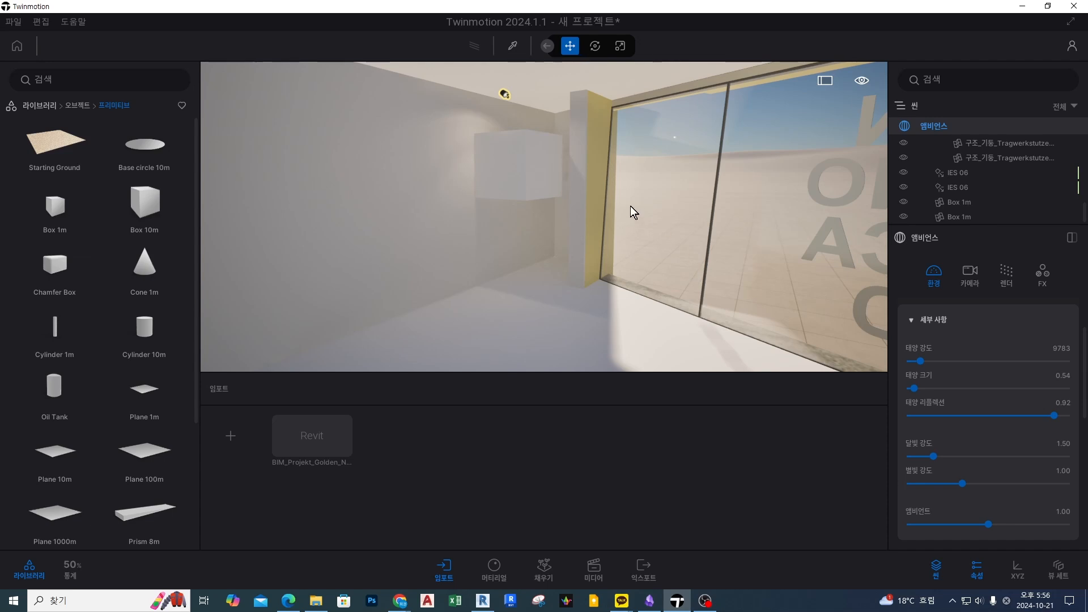
right_click_drag(566, 214, 397, 179)
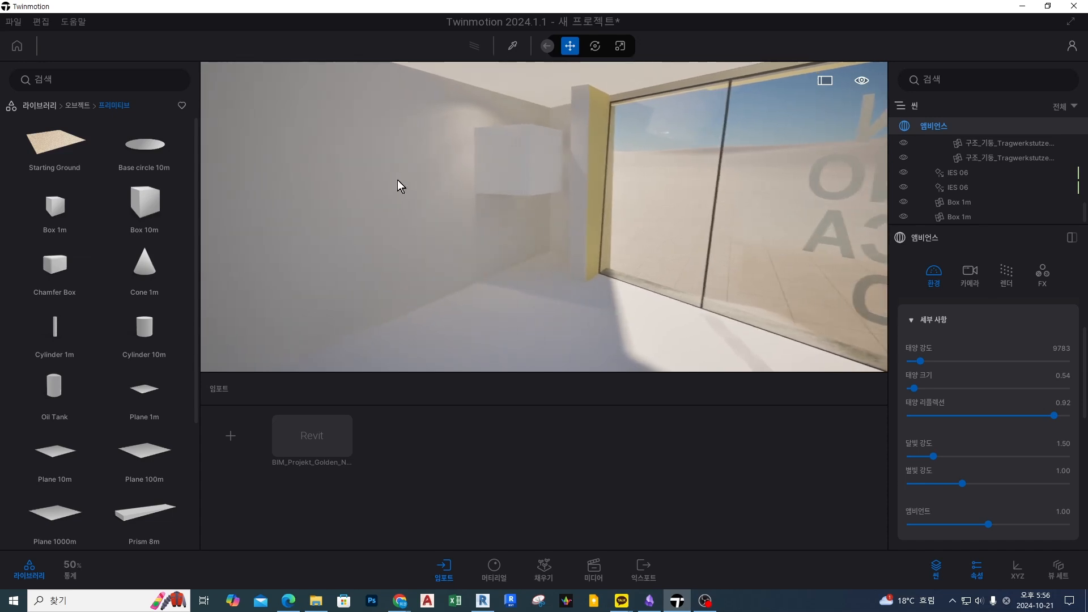
Try an Omnidirectional light near the ceiling above the wall box, and delete it.
left_click(73, 106)
left_click(40, 106)
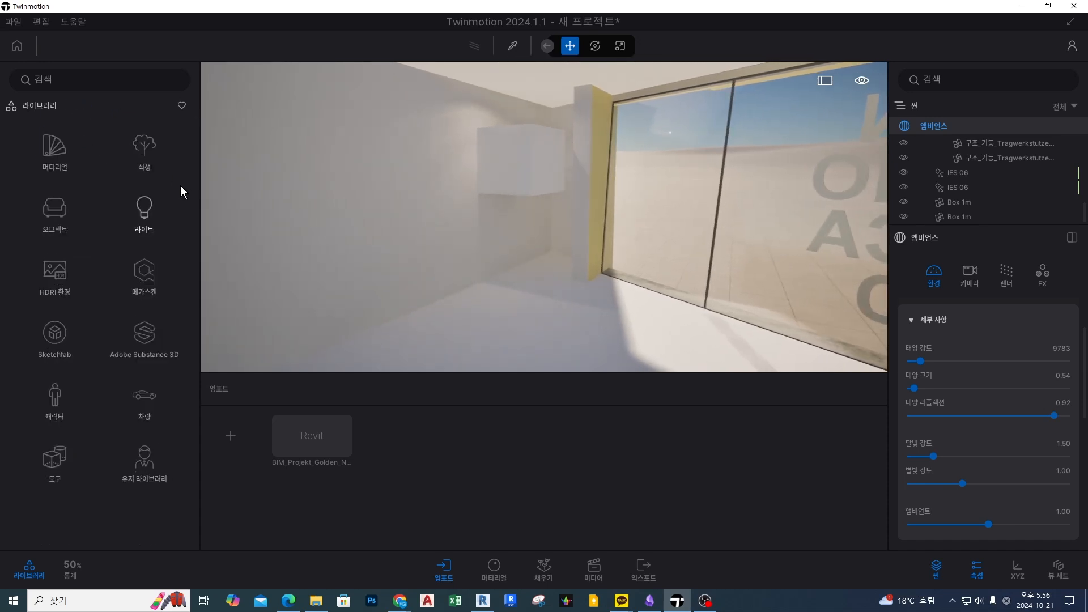
left_click(160, 216)
right_click_drag(445, 233, 396, 233)
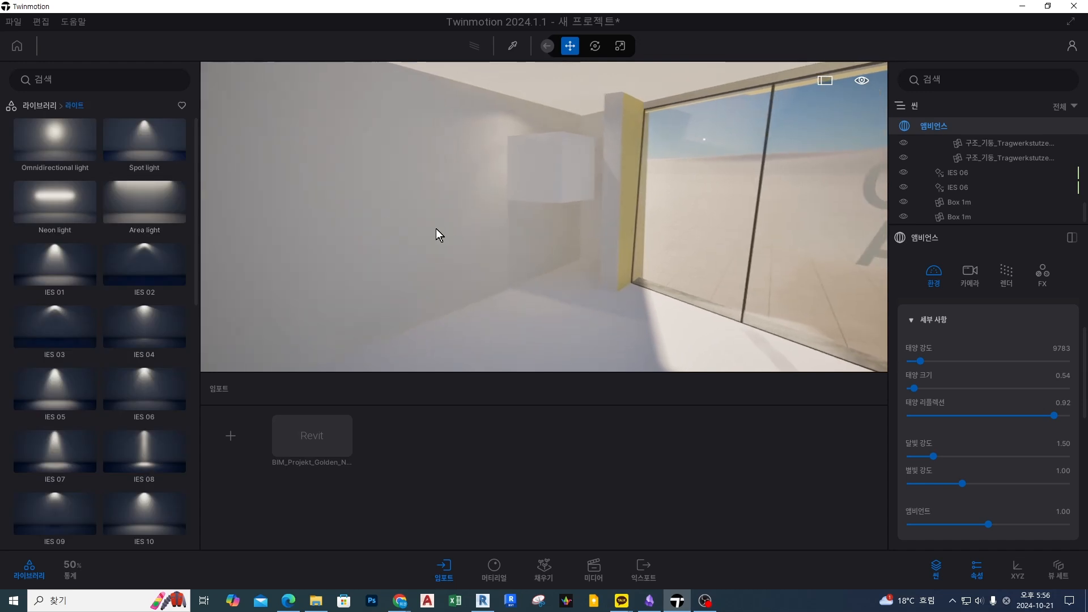
left_click_drag(50, 139, 530, 103)
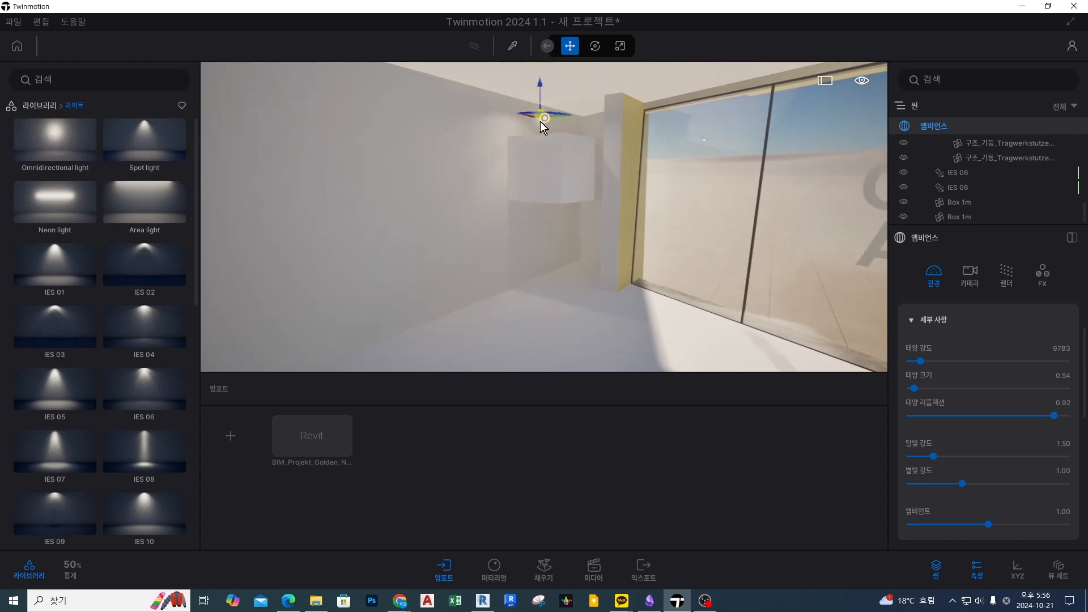
key("Delete")
right_click_drag(863, 288, 680, 247)
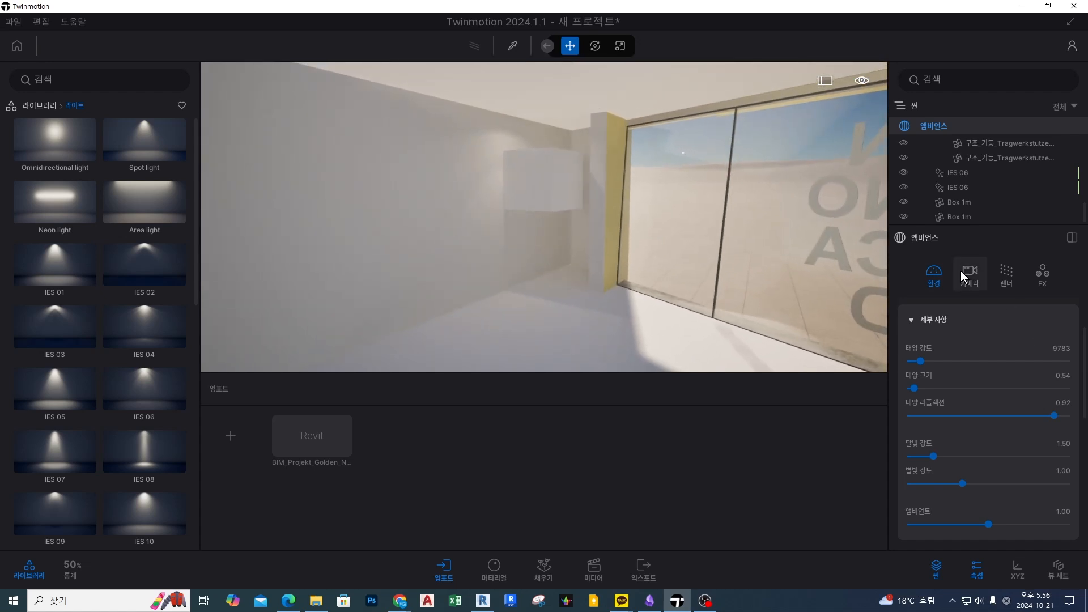
Examine the wall box and the light falling on the wall beside it from several viewpoints in the room.
left_click(559, 183)
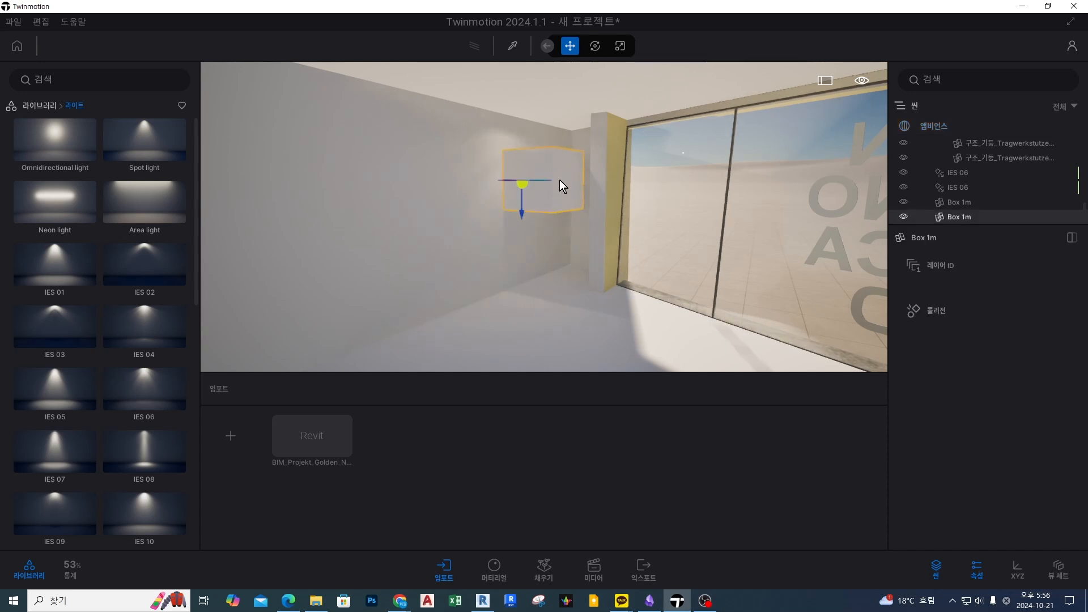
scroll(520, 150, "up", 2)
middle_click_drag(494, 100, 497, 104)
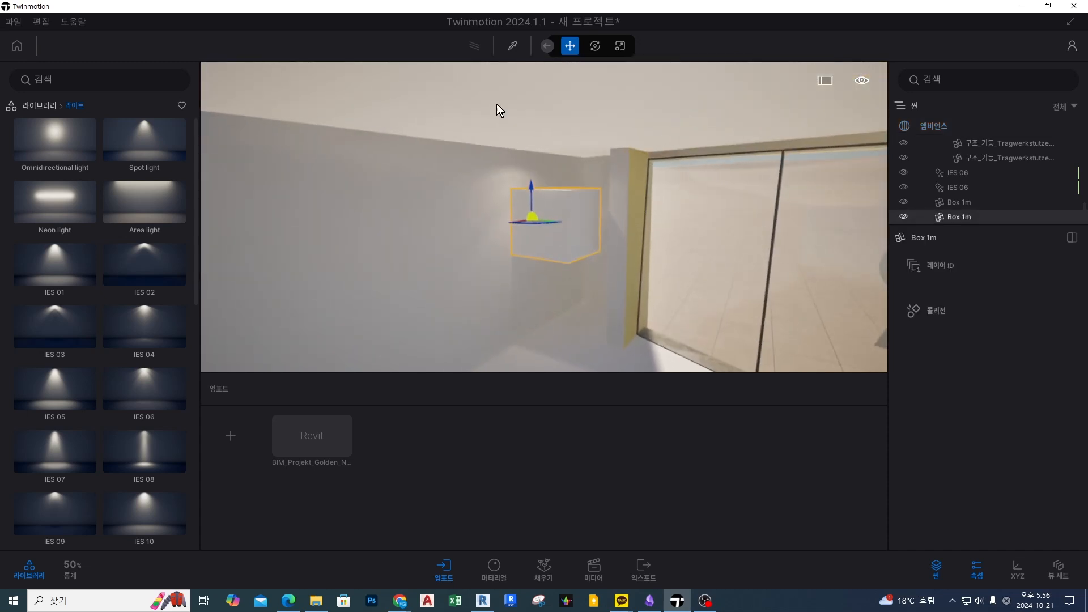
scroll(515, 172, "up", 3)
mouse_move(627, 231)
right_mouse_down()
mouse_move(606, 234)
mouse_move(642, 237)
right_mouse_up()
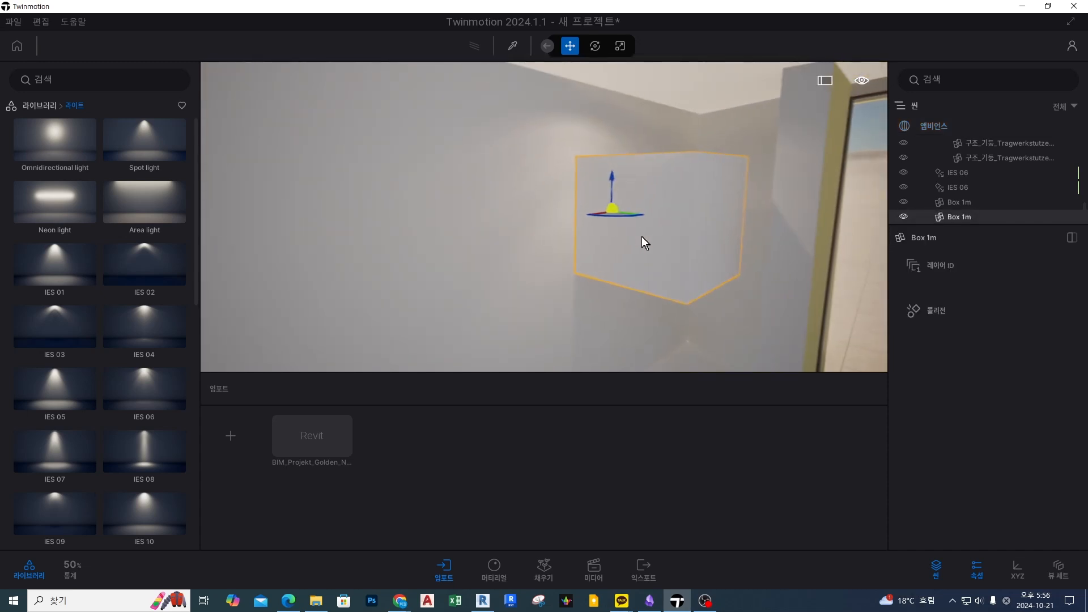
scroll(644, 226, "down", 3)
middle_click_drag(611, 280, 608, 226)
scroll(612, 184, "up", 2)
middle_click_drag(656, 136, 657, 172)
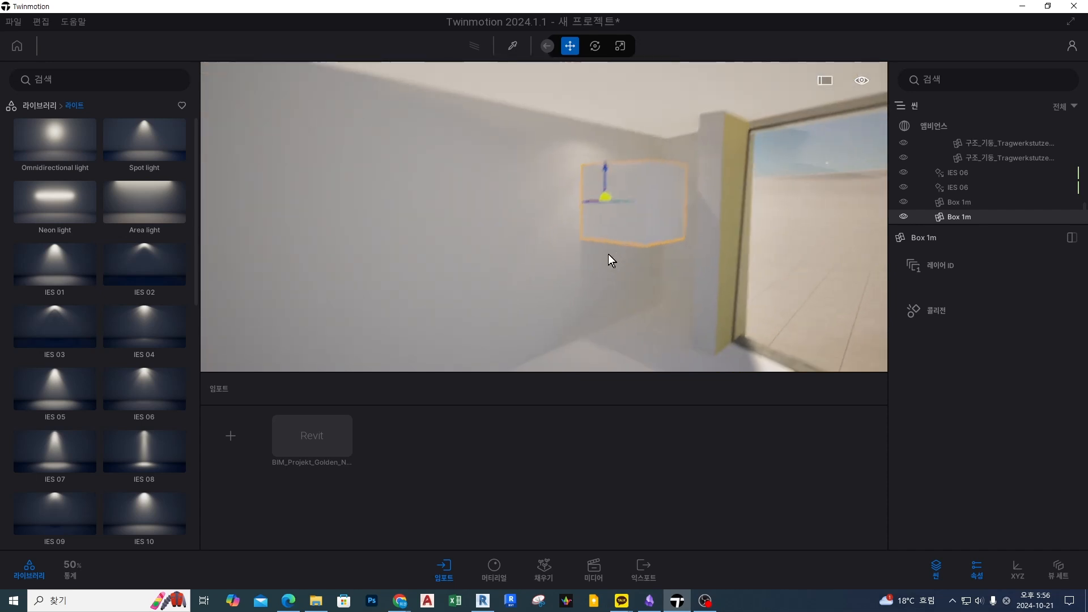
right_click_drag(699, 204, 723, 219)
left_click(1011, 232)
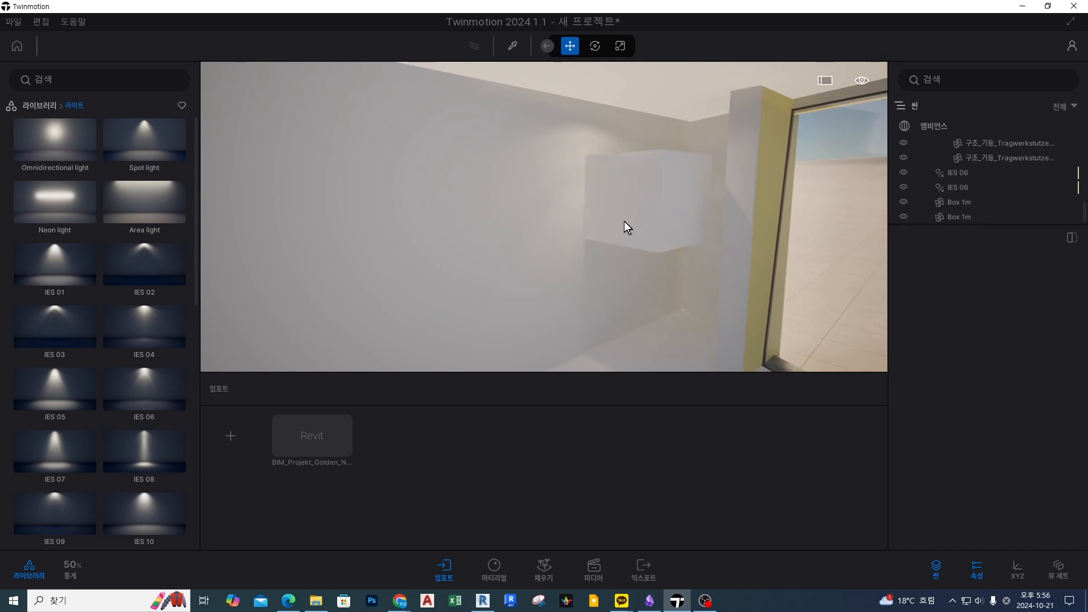
Review the ambience's global illumination and shadow settings, and open its camera settings for exposure and white balance.
left_click(963, 128)
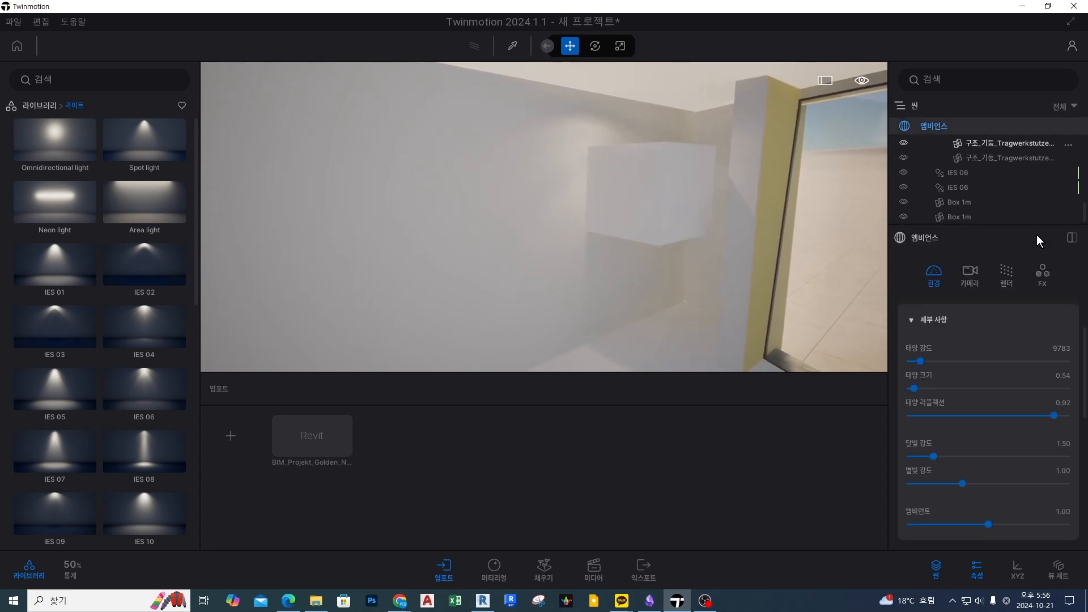
left_click(1005, 276)
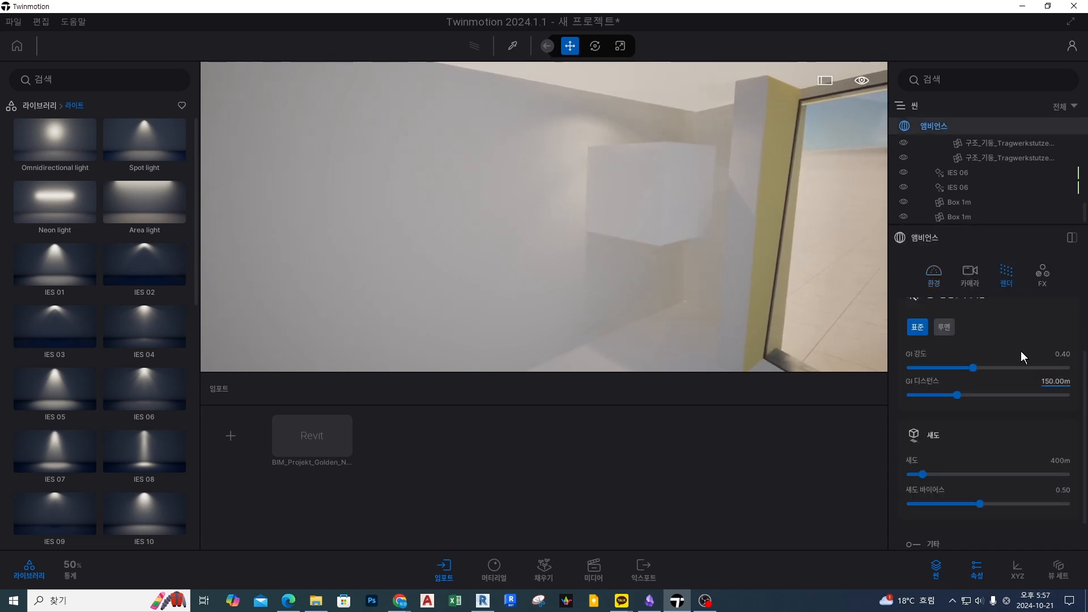
scroll(1046, 434, "up", 2)
scroll(1046, 430, "down", 3)
scroll(1053, 484, "up", 3)
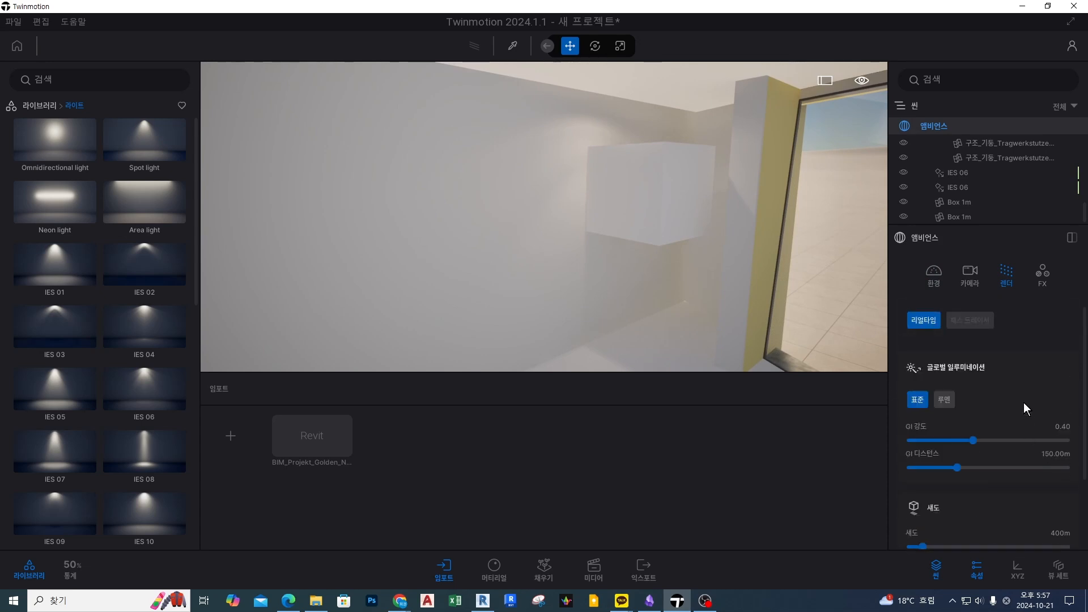
left_click(970, 275)
left_click_drag(691, 287, 714, 287)
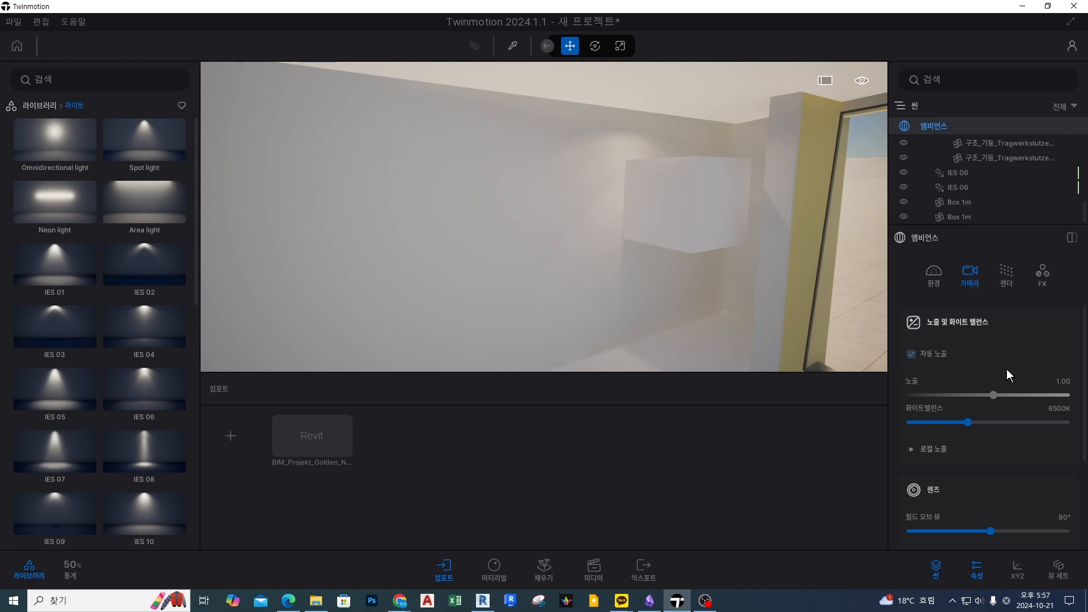
key("ctrl+2")
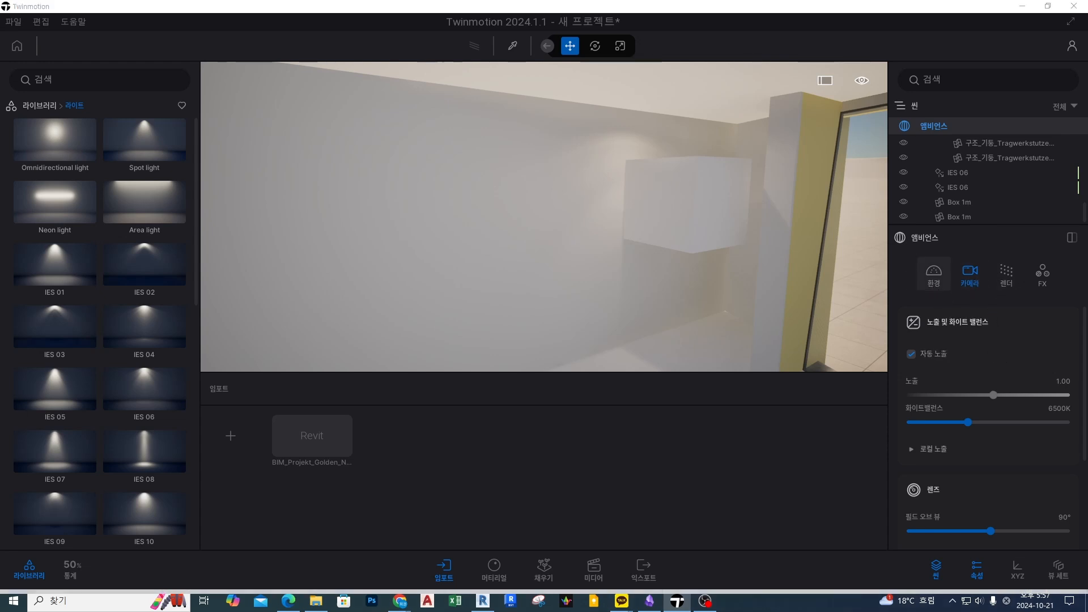
left_click_drag(943, 300, 935, 307)
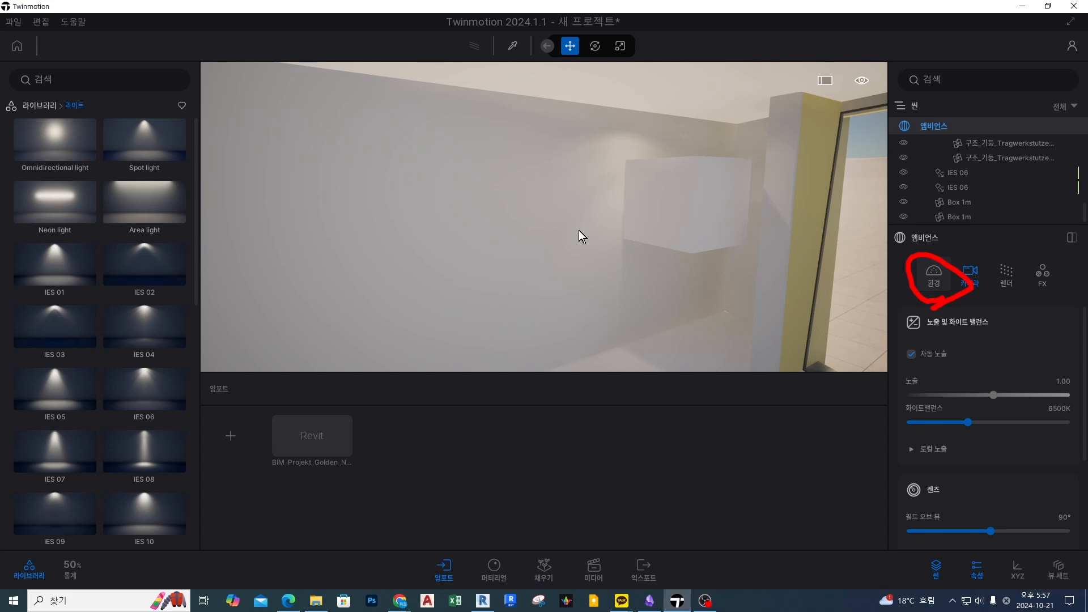
key("Escape")
key("ctrl+2")
mouse_move(367, 118)
left_mouse_down()
mouse_move(333, 159)
mouse_move(364, 120)
mouse_move(344, 156)
left_mouse_up()
left_click(363, 139)
left_click_drag(313, 106, 332, 105)
left_click_drag(311, 117, 332, 119)
left_click_drag(344, 107, 322, 270)
left_click_drag(409, 159, 483, 210)
mouse_move(393, 178)
left_mouse_down()
mouse_move(497, 313)
mouse_move(563, 319)
mouse_move(557, 326)
left_mouse_up()
left_click(500, 323)
mouse_move(483, 310)
left_mouse_down()
mouse_move(513, 331)
mouse_move(605, 267)
mouse_move(596, 291)
left_mouse_up()
mouse_move(689, 221)
left_mouse_down()
mouse_move(666, 233)
mouse_move(683, 218)
mouse_move(704, 231)
mouse_move(666, 233)
left_mouse_up()
mouse_move(589, 268)
left_mouse_down()
mouse_move(644, 250)
mouse_move(688, 195)
mouse_move(686, 274)
left_mouse_up()
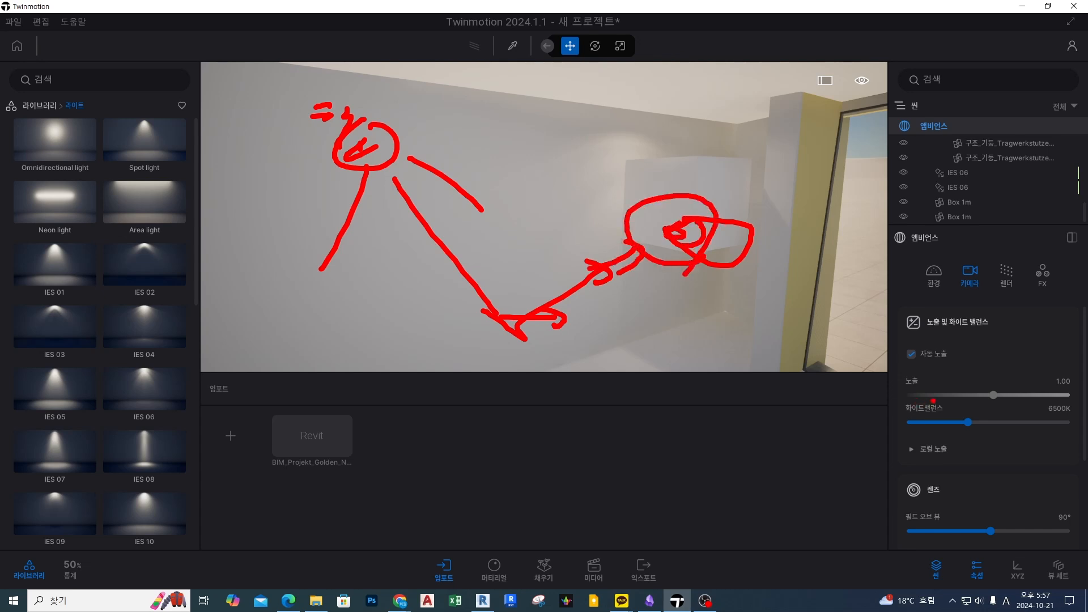
left_click_drag(1006, 405, 1017, 400)
key("Escape")
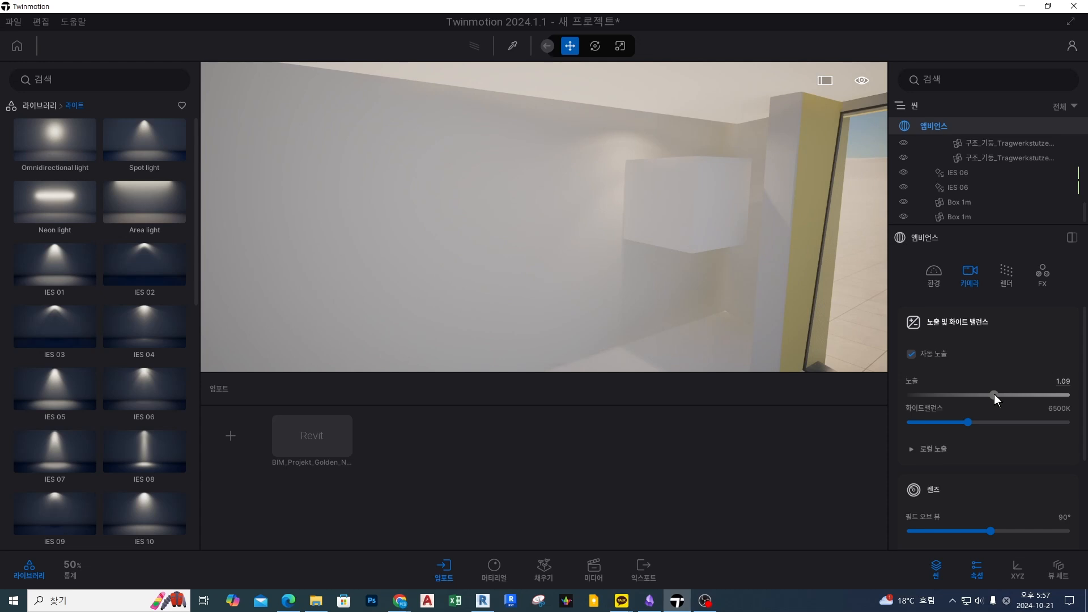
Lower the ambience camera's exposure to 0.55 to compare the lit wall box, and raise it back to 0.99.
left_click_drag(994, 393, 991, 394)
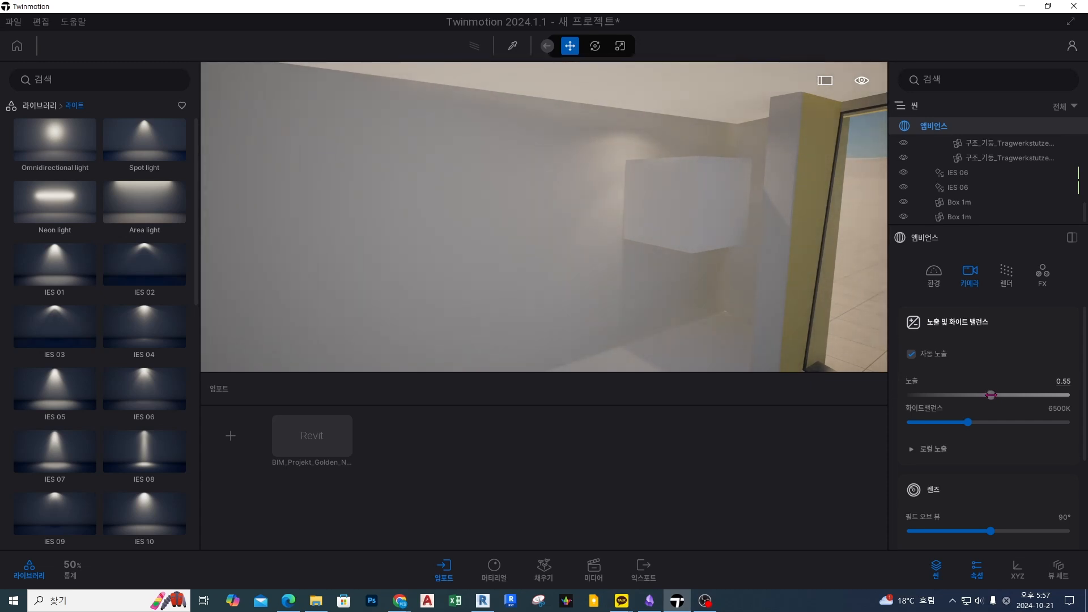
key("ctrl+2")
mouse_move(656, 222)
left_mouse_down()
mouse_move(554, 131)
mouse_move(639, 238)
left_mouse_up()
key("Escape")
right_click_drag(623, 243, 653, 253)
left_click_drag(991, 393, 992, 395)
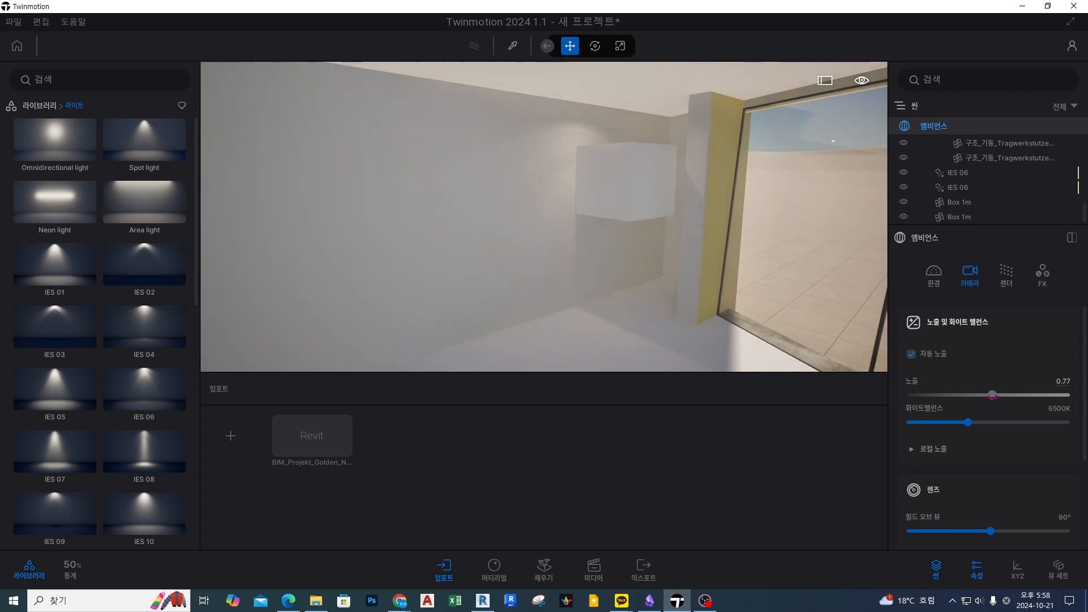
left_click_drag(992, 395, 993, 395)
right_click_drag(748, 289, 631, 290)
scroll(631, 290, "down", 2)
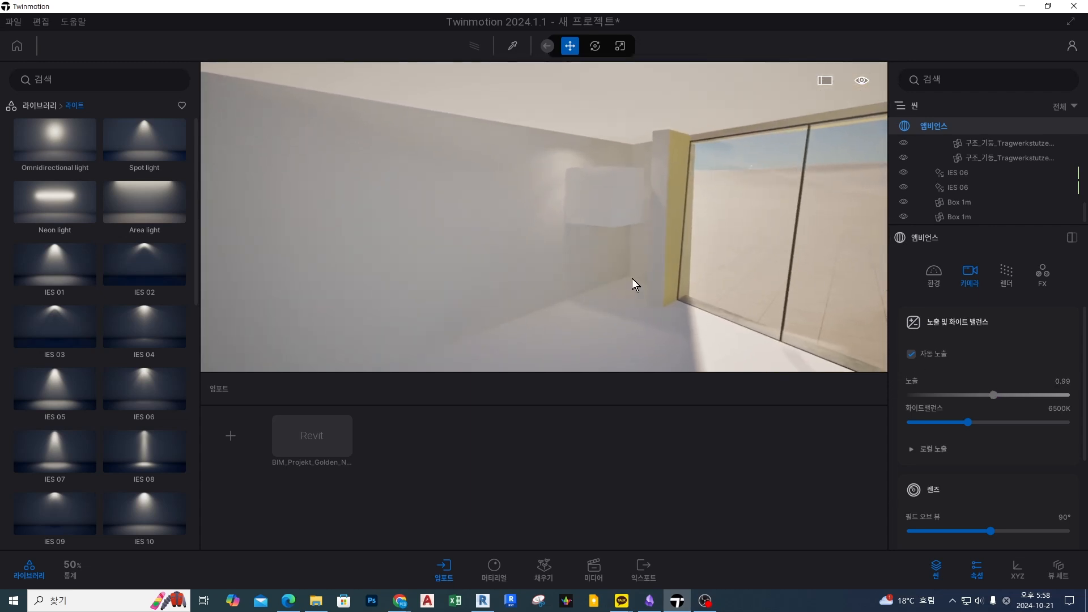
mouse_move(609, 264)
left_mouse_down()
mouse_move(591, 226)
mouse_move(535, 302)
left_mouse_up()
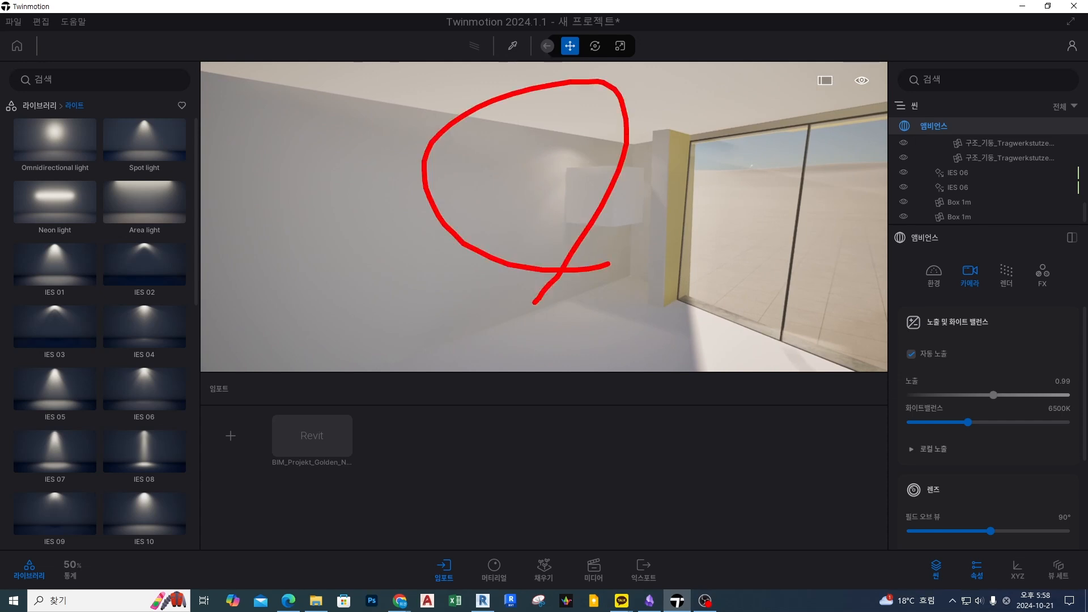
key("Escape")
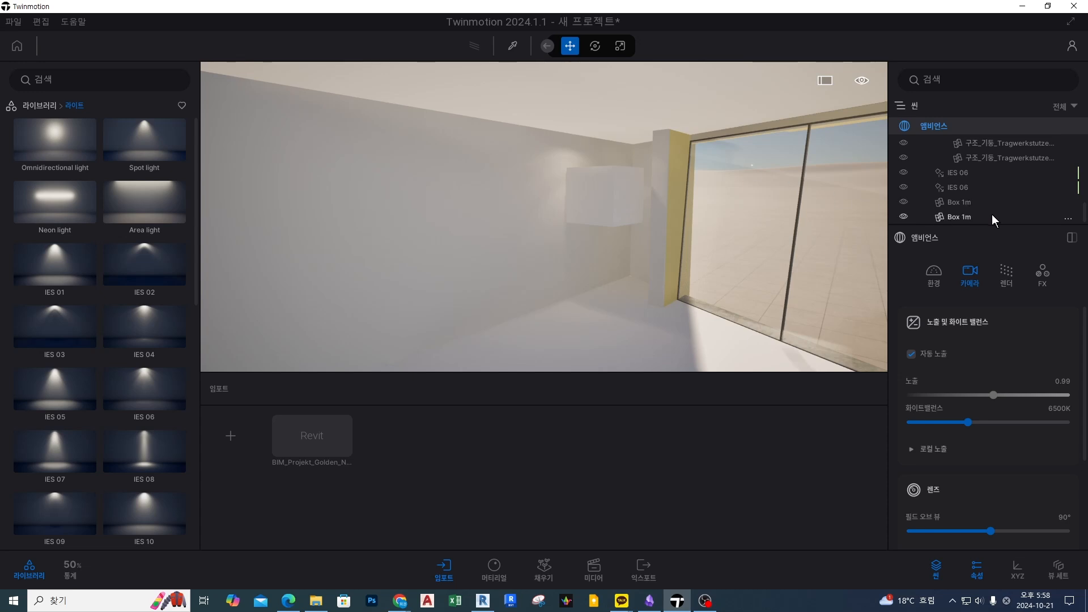
Review the time of day, sun intensity and sun reflection in the ambience's environment settings.
left_click(977, 189)
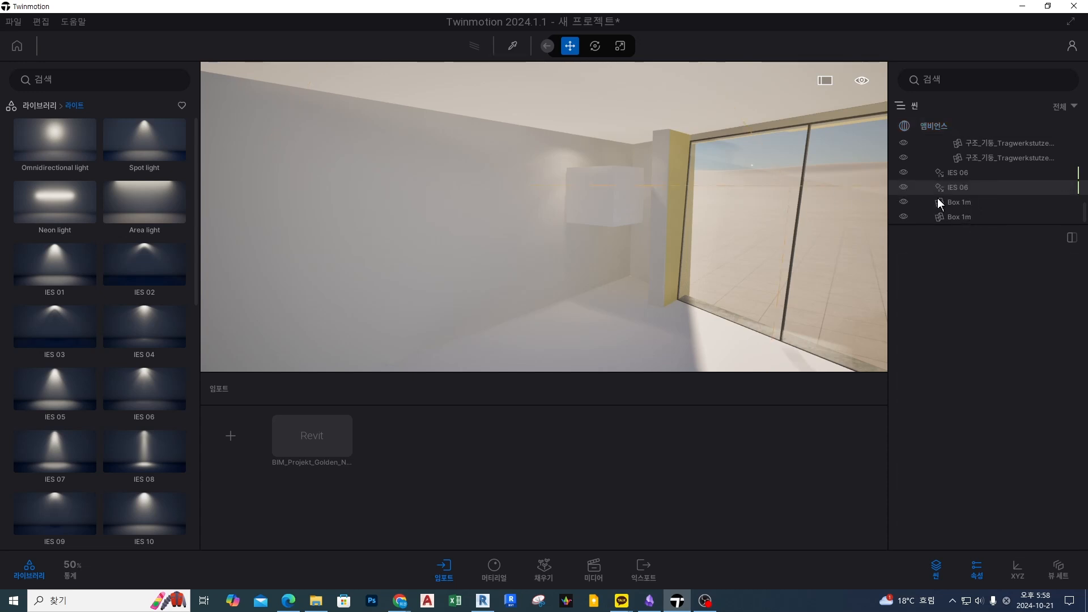
left_click(934, 126)
left_click(935, 280)
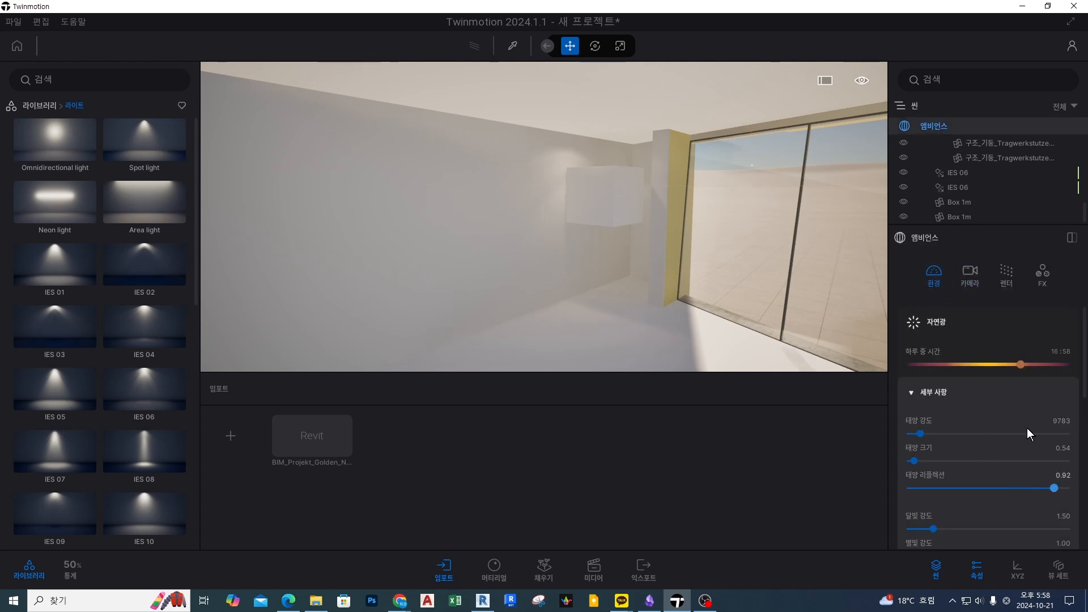
key("ctrl+2")
left_click_drag(1037, 359, 1039, 369)
left_click_drag(1067, 506, 1054, 469)
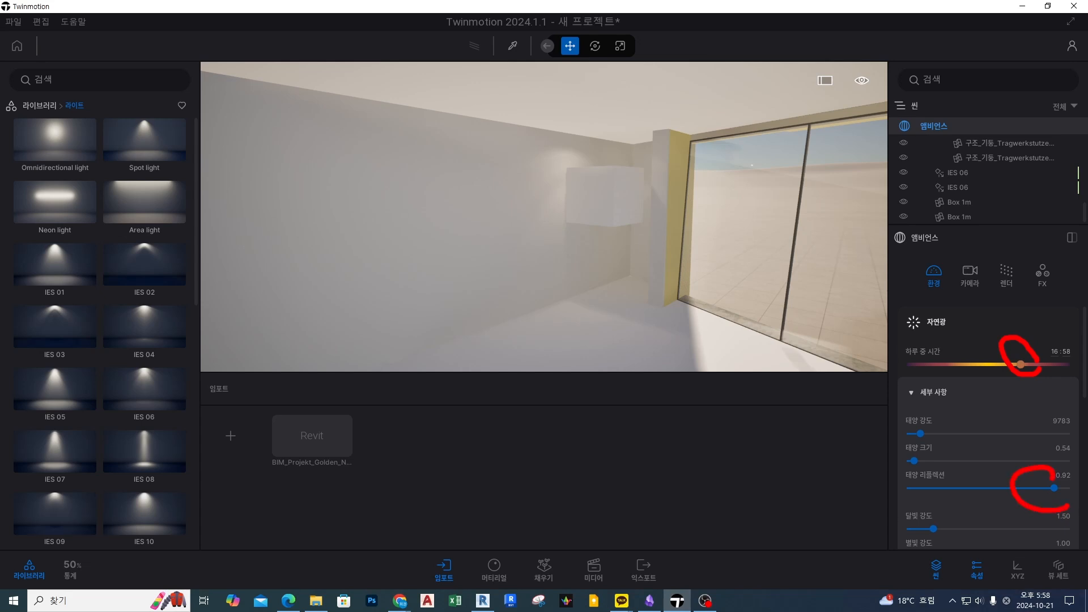
key("Escape")
key("ctrl+2")
mouse_move(1023, 380)
left_mouse_down()
mouse_move(1029, 358)
mouse_move(1021, 377)
left_mouse_up()
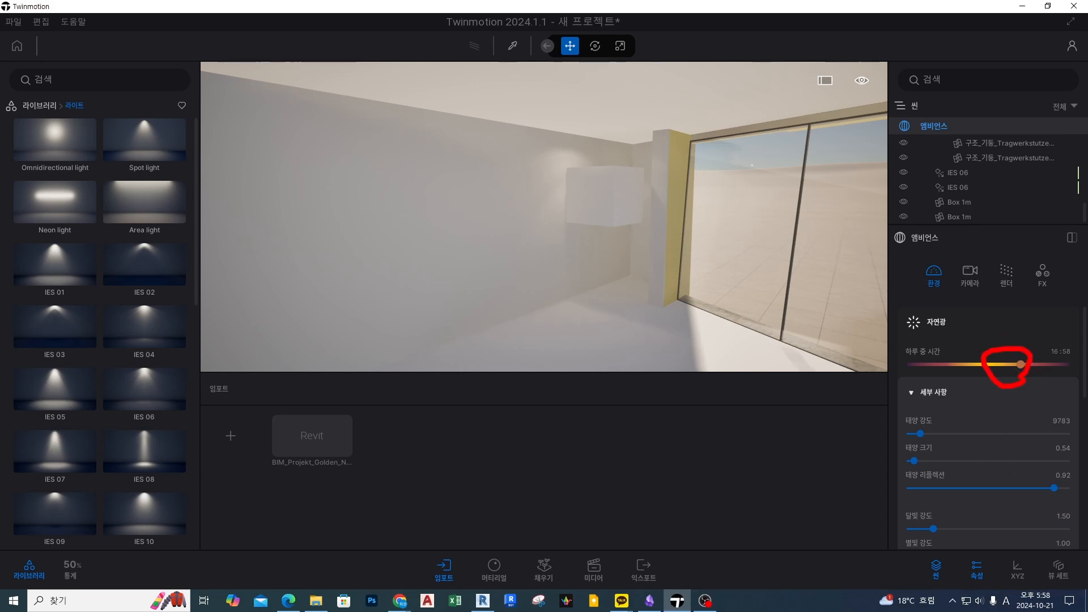
left_click_drag(920, 447, 958, 445)
key("Escape")
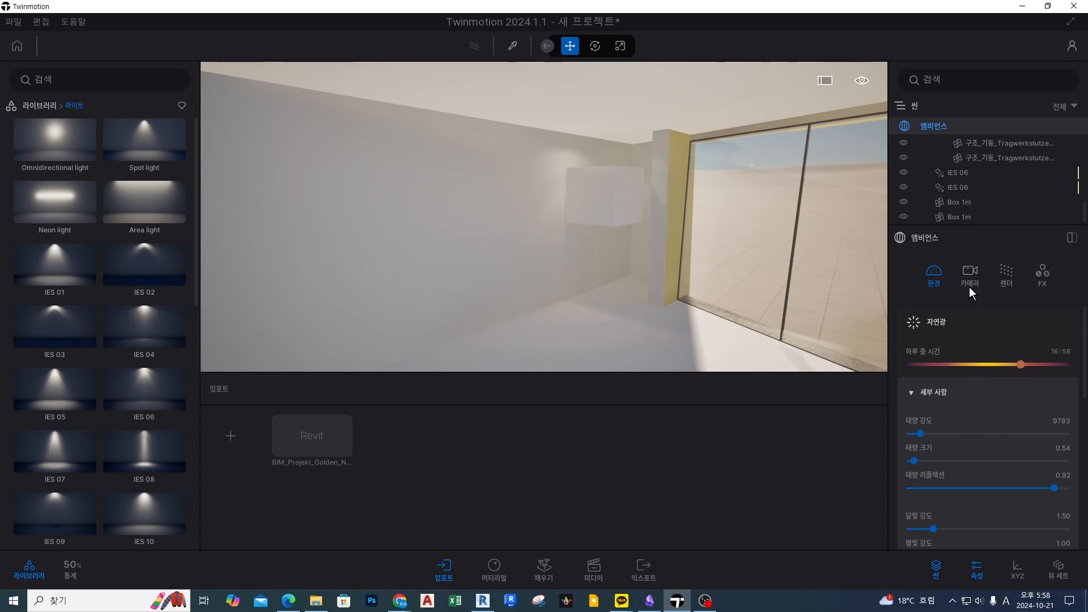
Return to the ambience's camera settings and review the exposure against the lit room.
left_click(965, 274)
key("ctrl+2")
left_click_drag(991, 399, 1008, 373)
key("Escape")
mouse_move(606, 116)
left_mouse_down()
mouse_move(605, 148)
mouse_move(680, 137)
left_mouse_up()
mouse_move(706, 120)
left_mouse_down()
mouse_move(727, 147)
mouse_move(741, 146)
left_mouse_up()
mouse_move(757, 150)
left_mouse_down()
mouse_move(795, 162)
mouse_move(767, 181)
left_mouse_up()
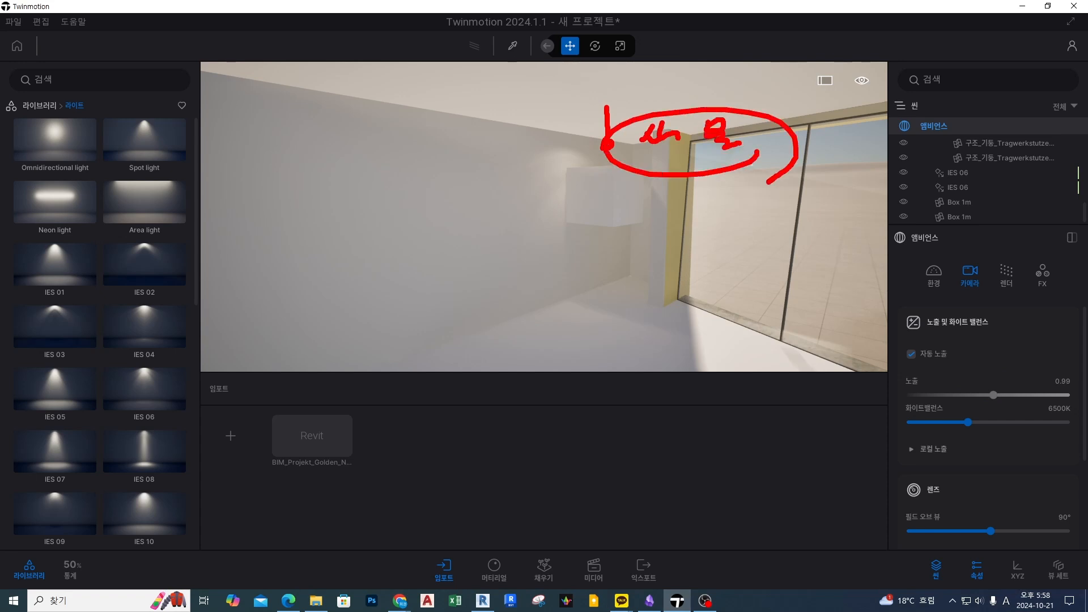
key("Escape")
right_click_drag(699, 193, 675, 194)
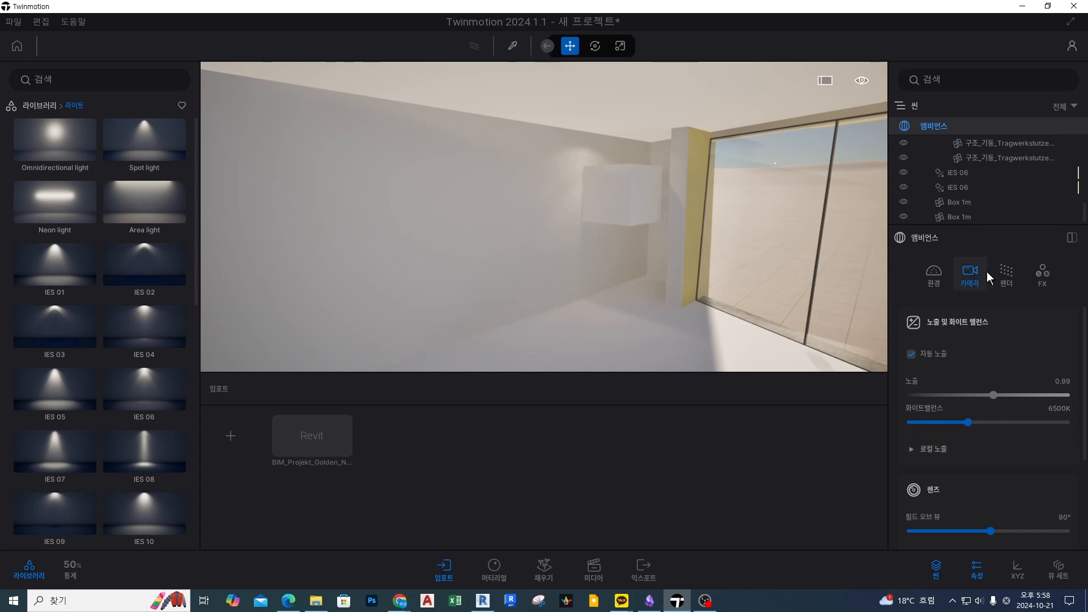
Review the properties of the IES 06 light above the wall box, and look over the room's glazed wall.
left_click(970, 176)
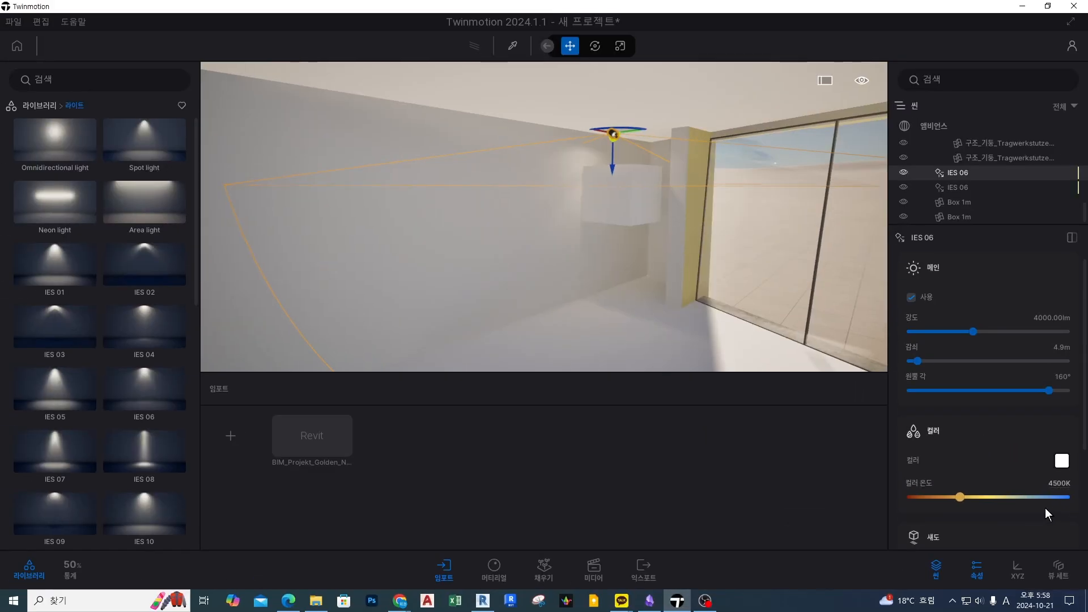
key("Escape")
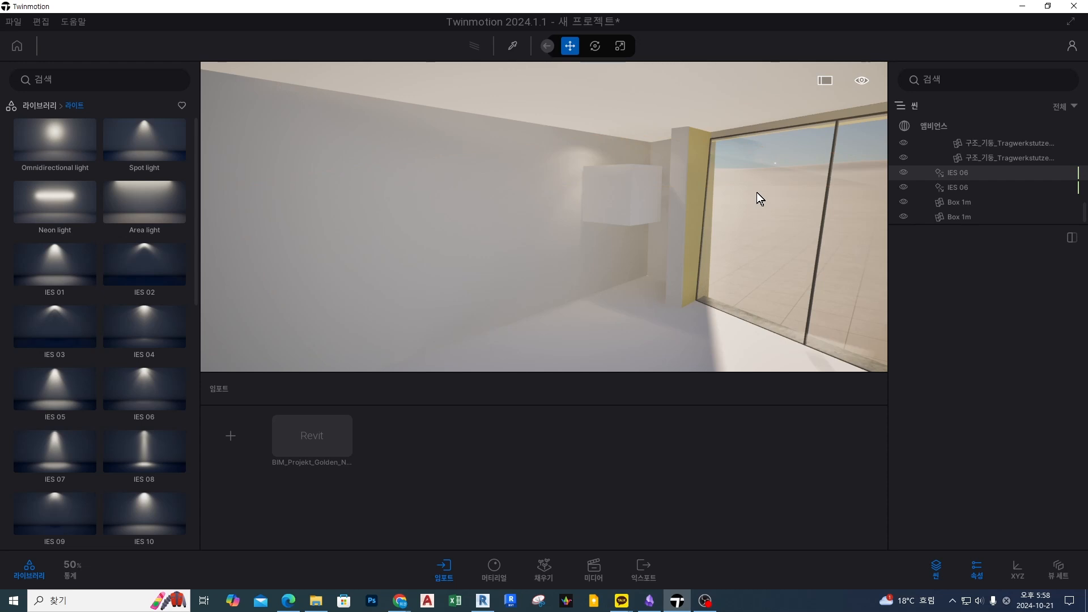
right_click_drag(757, 191, 777, 186)
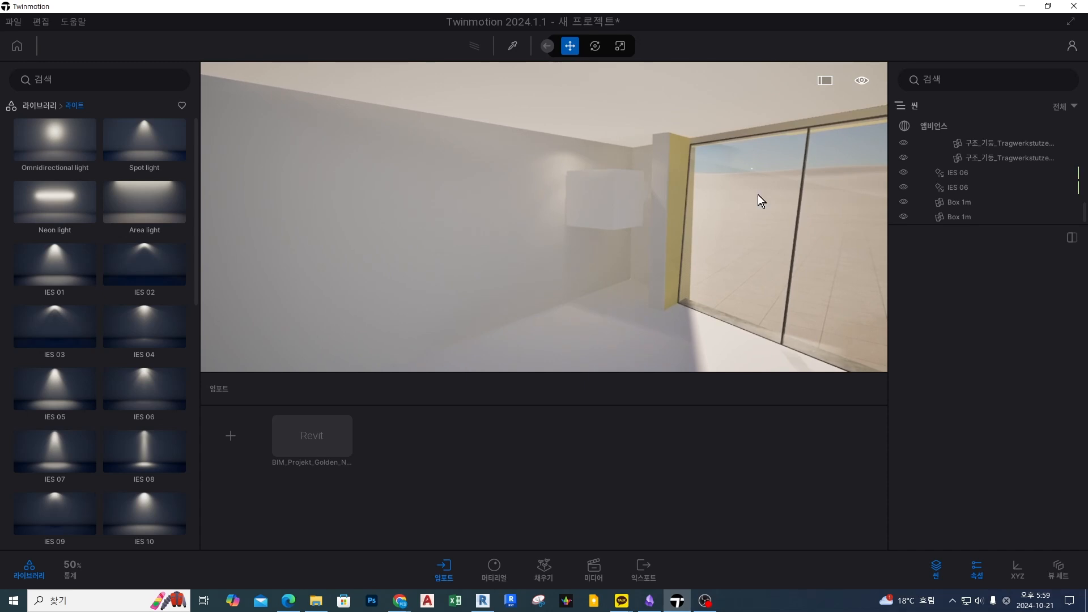
right_click_drag(757, 194, 596, 242)
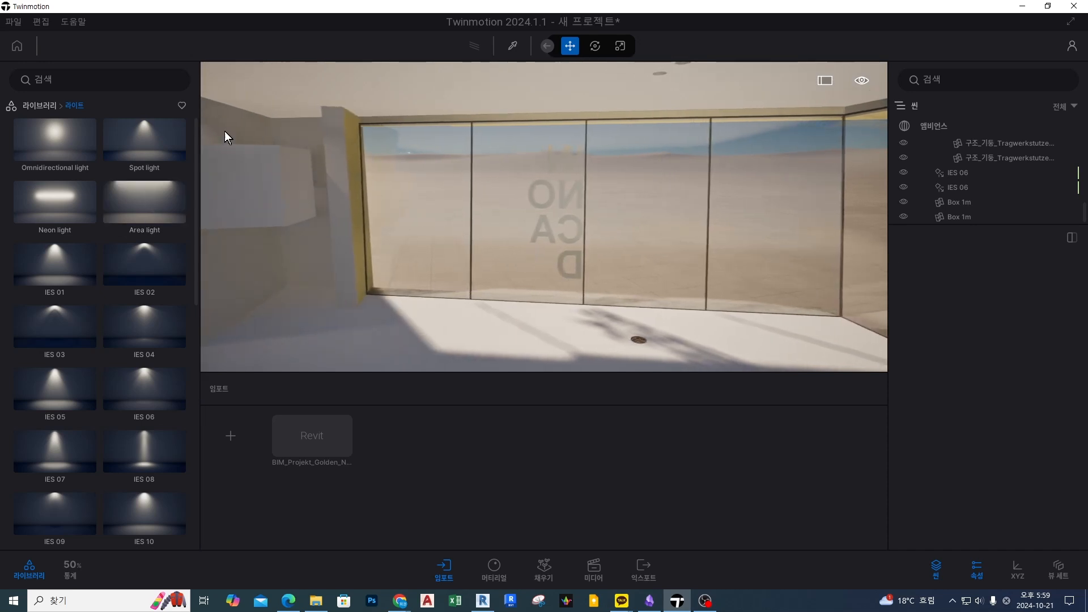
right_click_drag(470, 236, 317, 231)
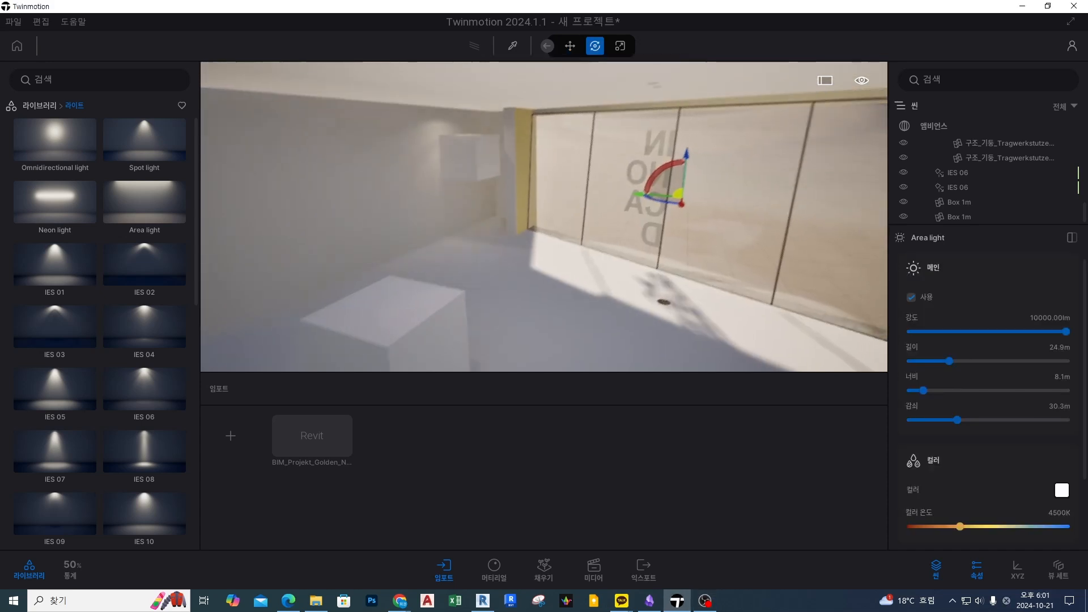
Examine the Area light near the glazed wall and its effect on both boxes from several viewpoints.
middle_click_drag(681, 269, 669, 212)
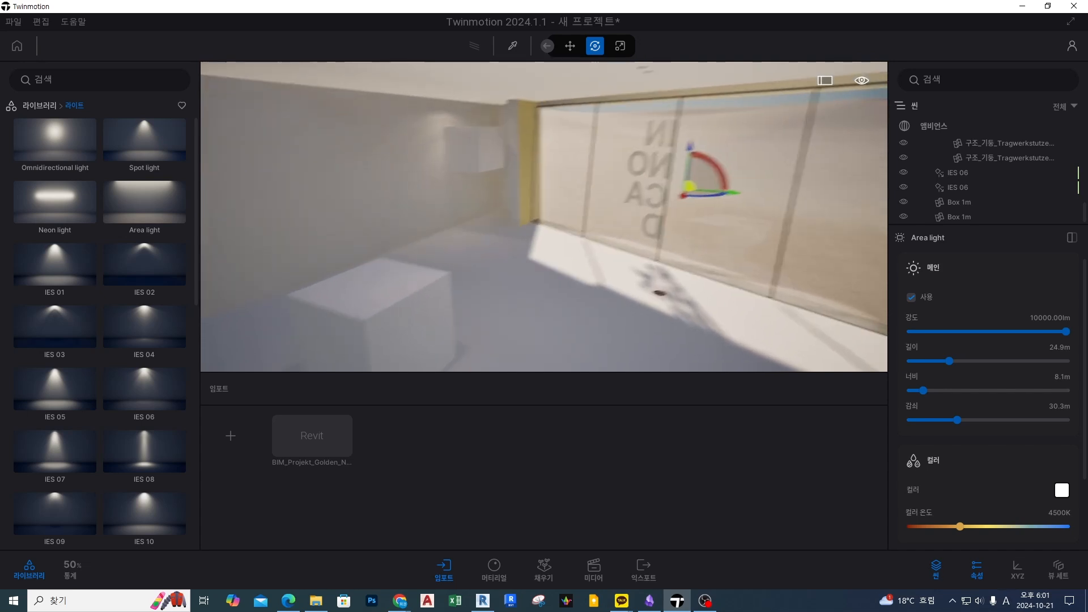
right_click_drag(794, 232, 754, 233)
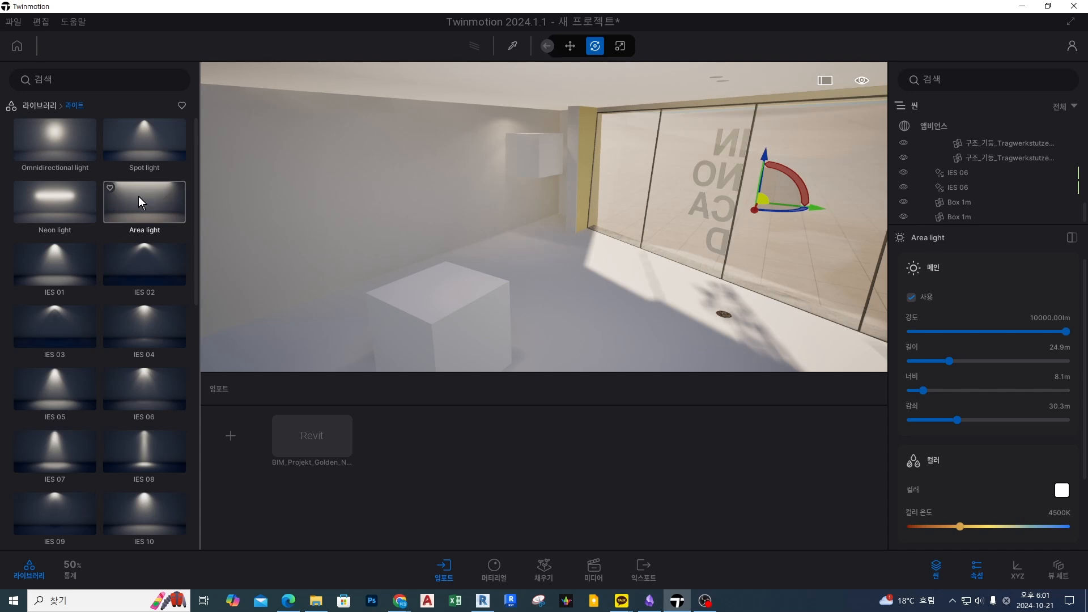
middle_click_drag(727, 192, 703, 199)
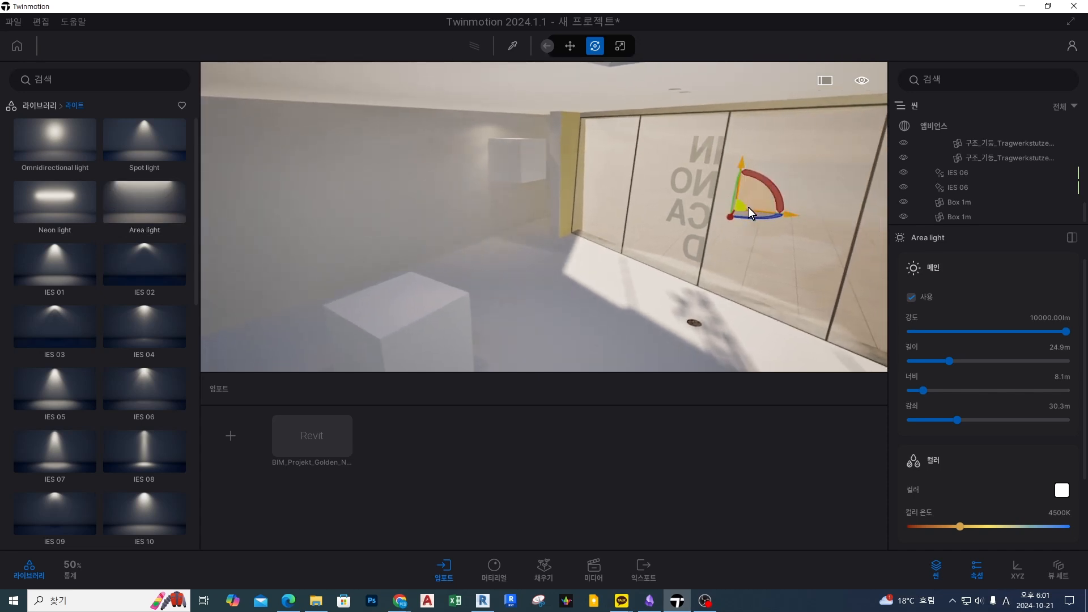
middle_click_drag(737, 262, 653, 272)
right_click_drag(653, 272, 679, 211)
left_click_drag(678, 199, 723, 195)
right_click_drag(782, 194, 780, 241)
right_click_drag(699, 301, 698, 267)
right_click_drag(745, 227, 746, 245)
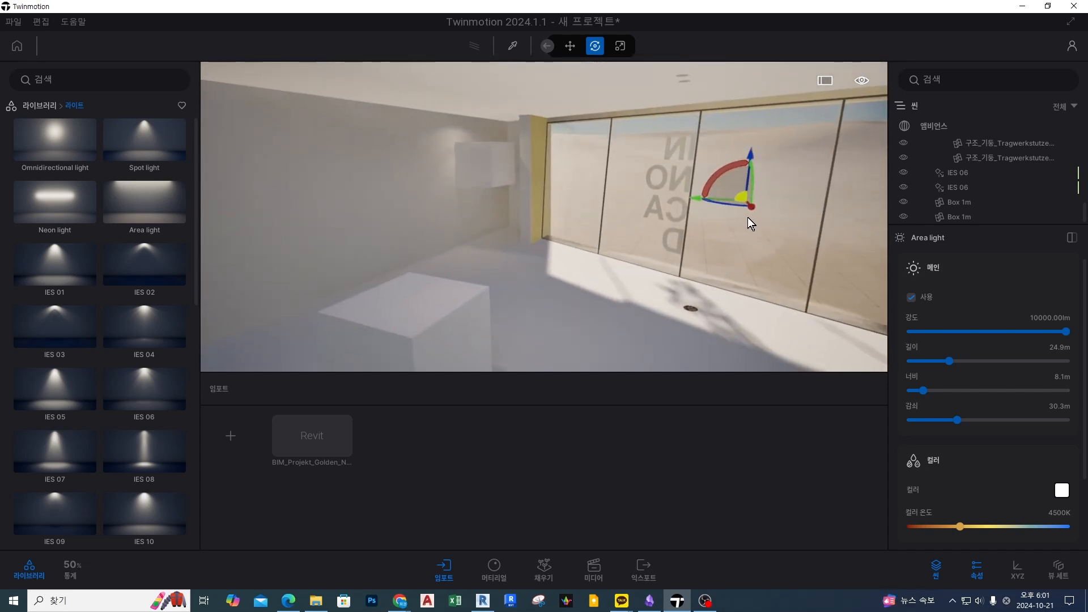
left_click_drag(734, 202, 526, 280)
key("ctrl+2")
mouse_move(259, 225)
left_mouse_down()
mouse_move(430, 221)
mouse_move(385, 264)
left_mouse_up()
key("Escape")
key("Escape")
key("ctrl+2")
scroll(310, 150, "up", 4)
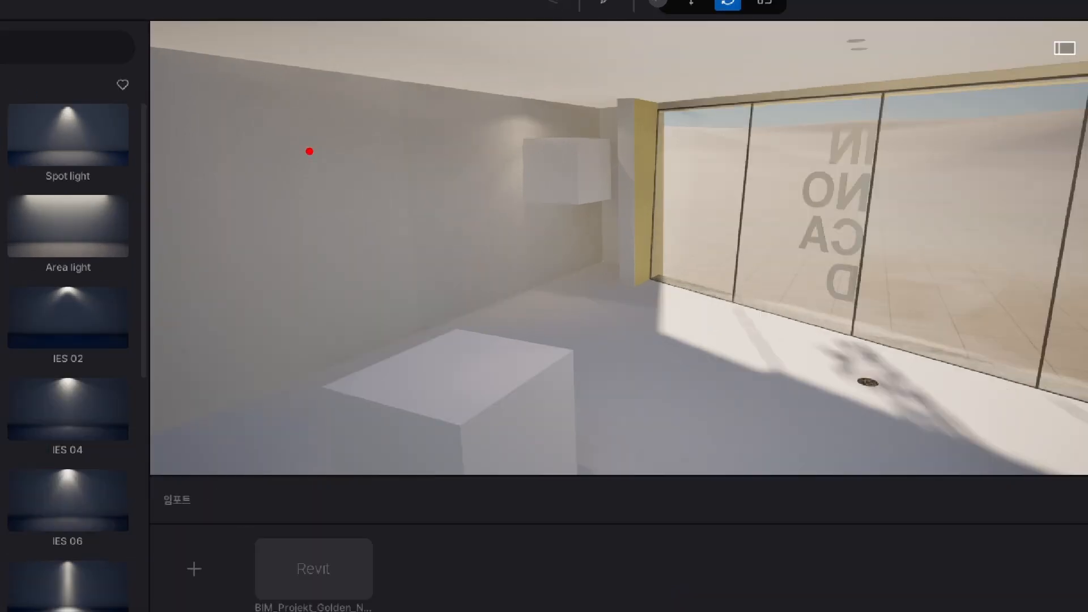
Undo the removal of the Area light near the glazed wall.
mouse_move(496, 247)
left_mouse_down()
mouse_move(304, 247)
mouse_move(491, 285)
left_mouse_up()
key("Escape")
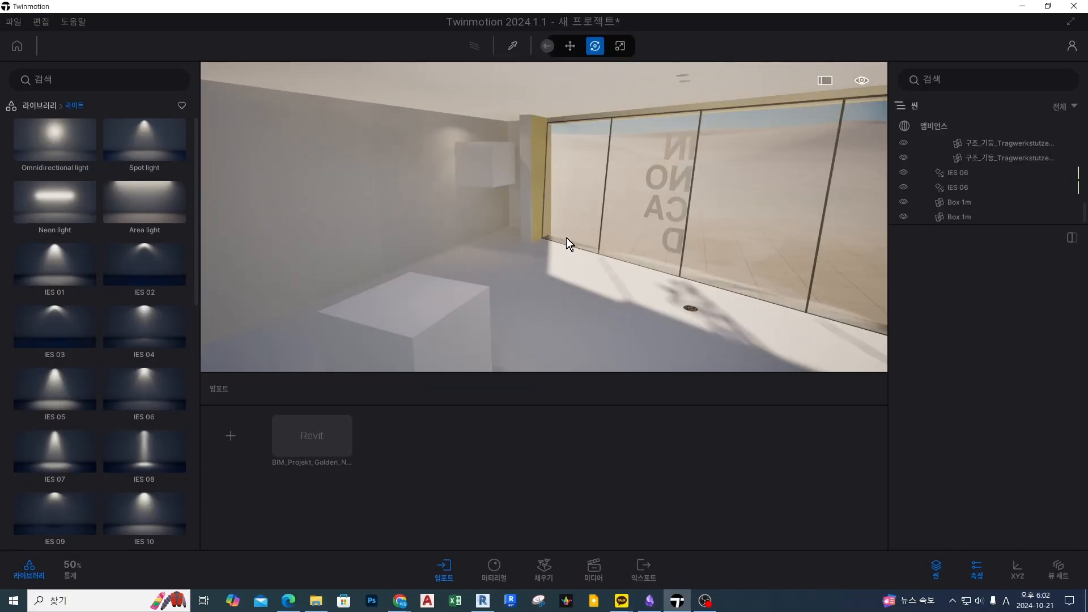
key("ctrl+z")
key("ctrl+z")
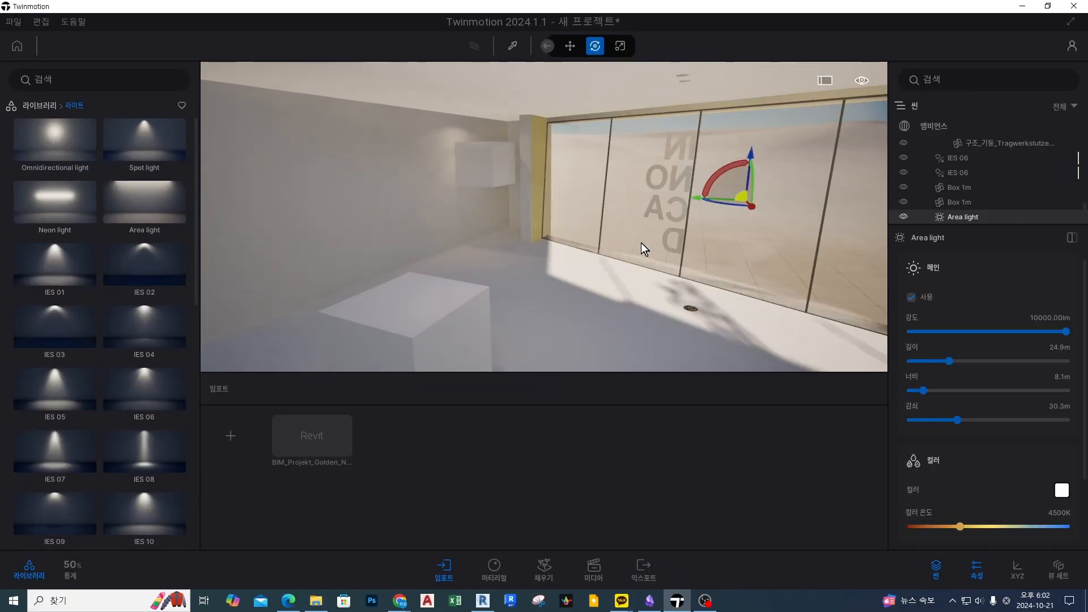
Delete the Area light and undo the deletion to compare the room with and without it.
mouse_move(733, 198)
left_mouse_down()
mouse_move(743, 189)
mouse_move(637, 198)
mouse_move(766, 193)
mouse_move(725, 191)
left_mouse_up()
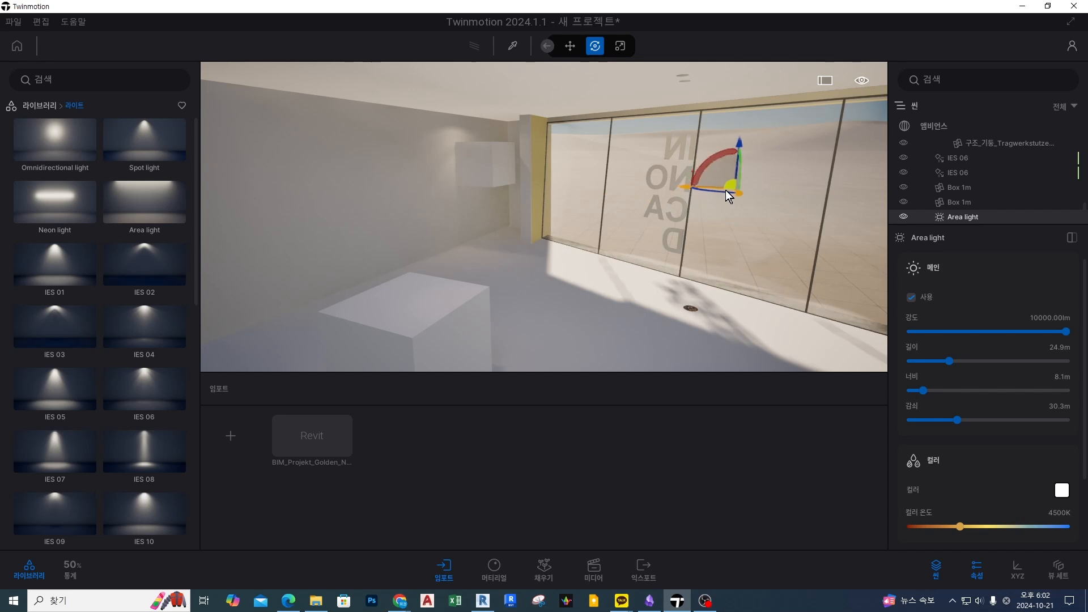
key("Delete")
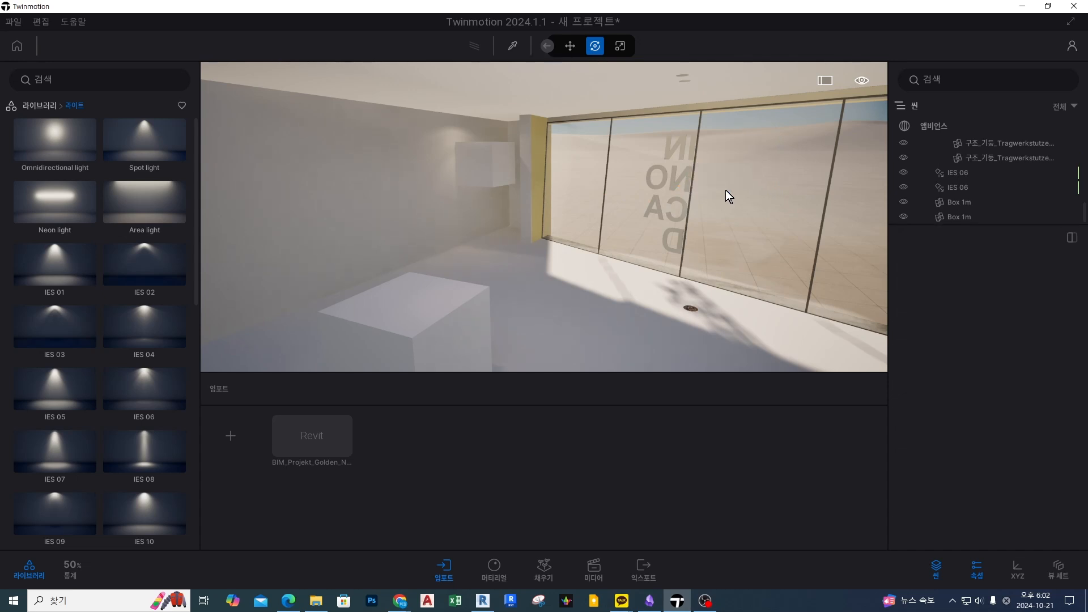
key("ctrl+z")
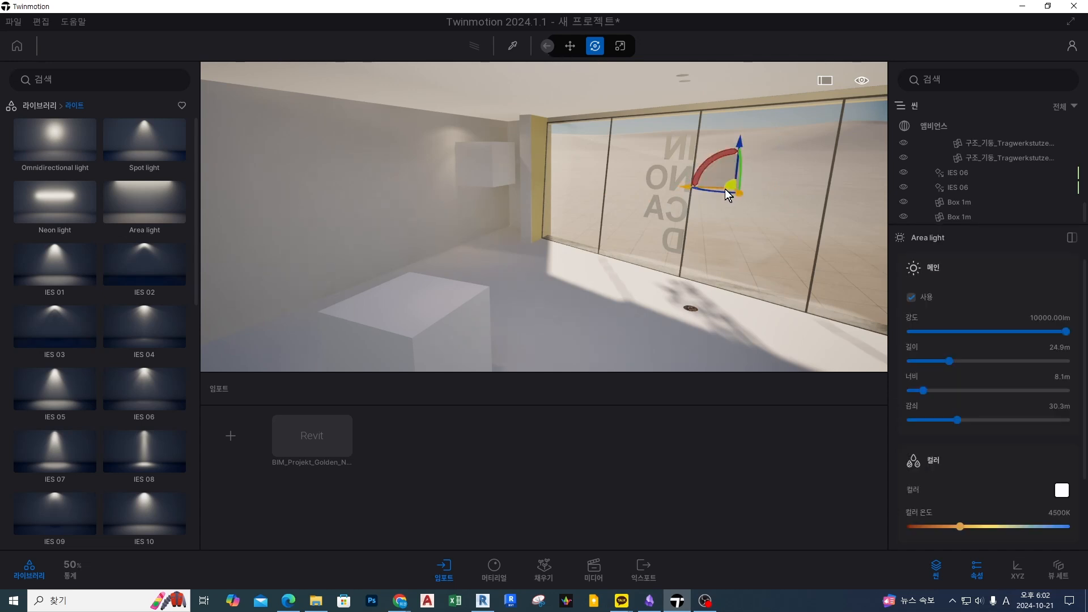
Reposition the Area light along the glazed wall, beside the pane with the lettering.
left_click_drag(725, 189, 753, 192)
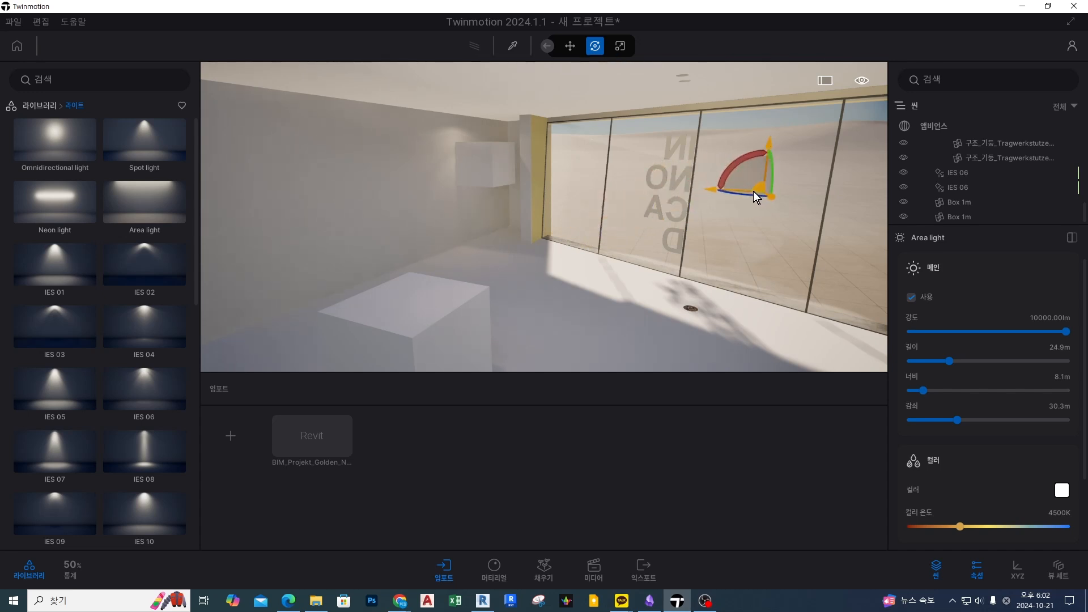
mouse_move(749, 238)
right_mouse_down()
mouse_move(743, 243)
mouse_move(750, 238)
right_mouse_up()
left_click(749, 238)
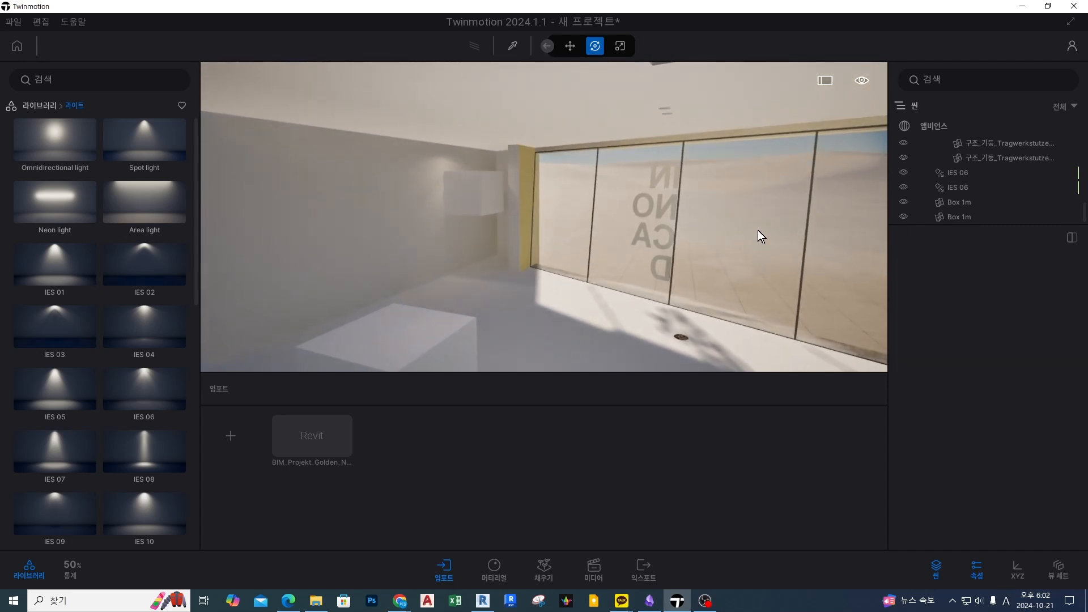
left_click(757, 230)
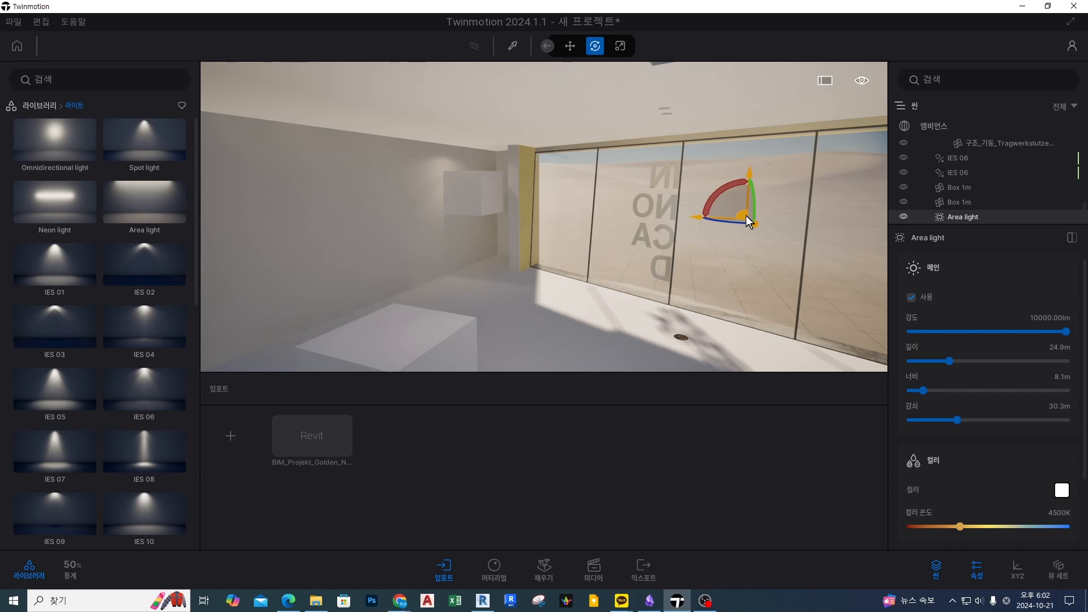
right_click_drag(729, 197, 793, 196)
right_click_drag(673, 256, 694, 257)
left_click_drag(647, 215, 628, 210)
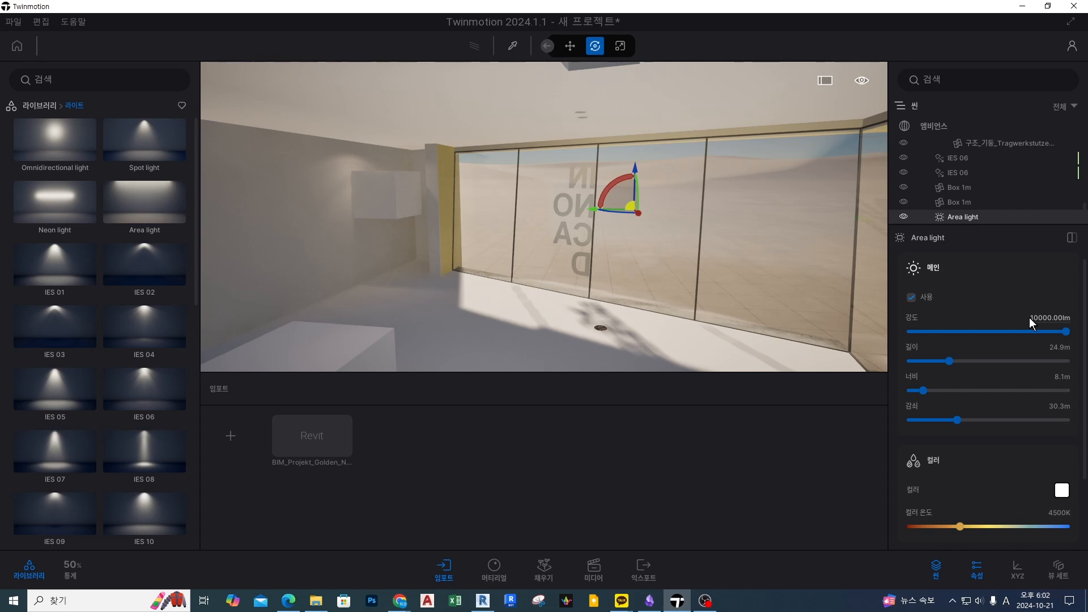
Try the Area light at an intensity of 100000 lm and return it to 10000 lm for comparison.
right_click_drag(670, 263, 692, 255)
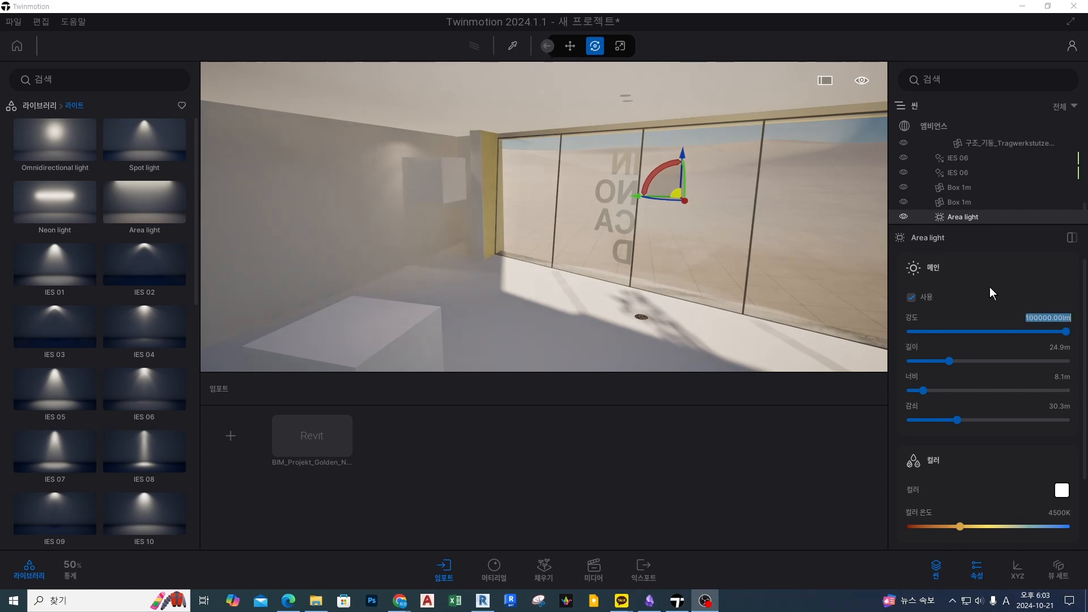
left_click(1039, 318)
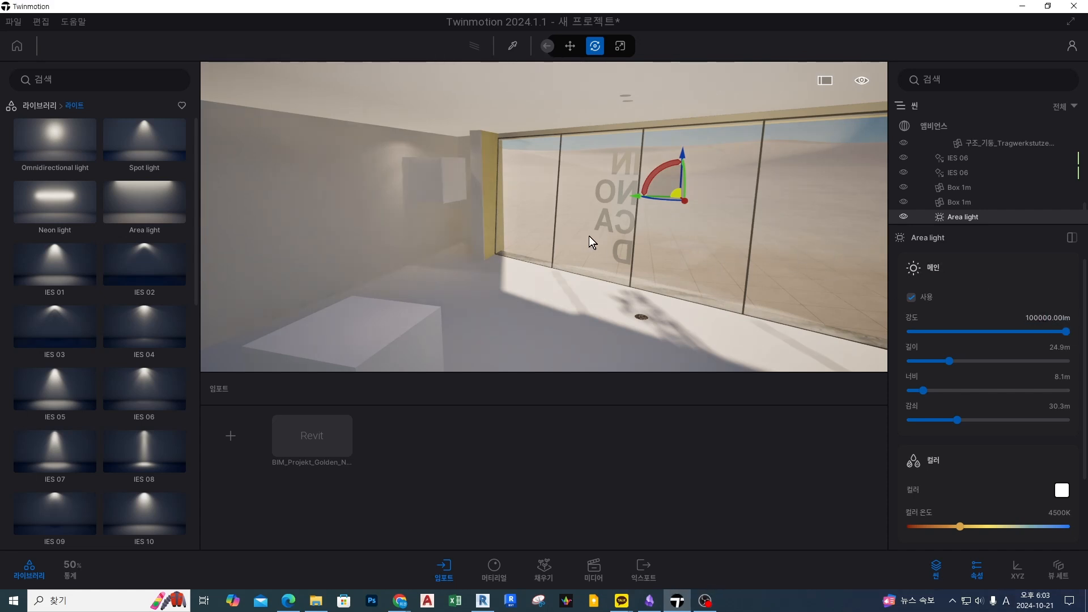
right_click_drag(669, 229, 660, 229)
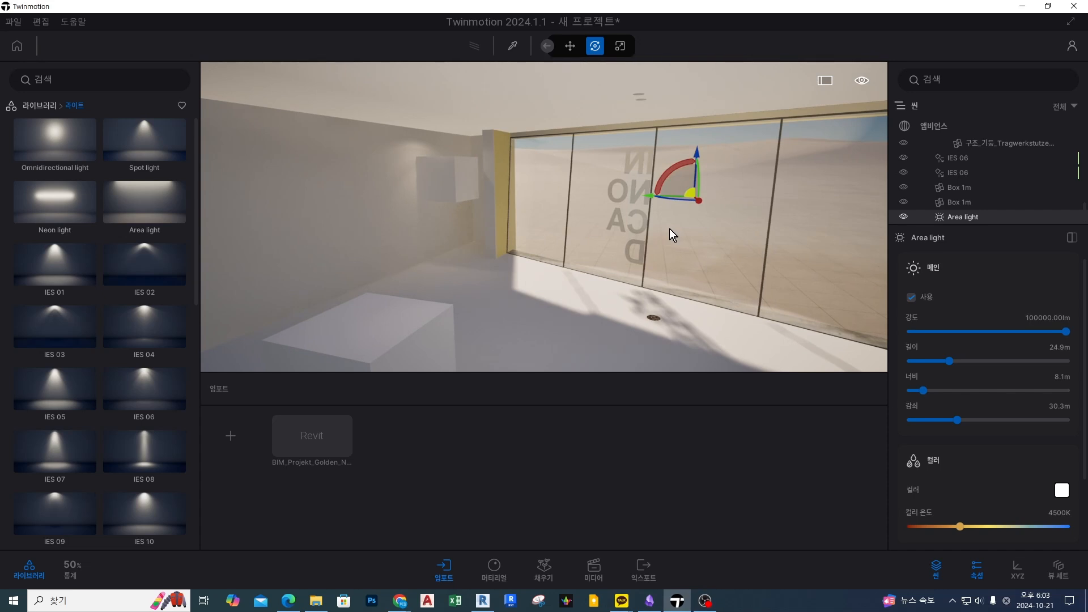
left_click(1035, 317)
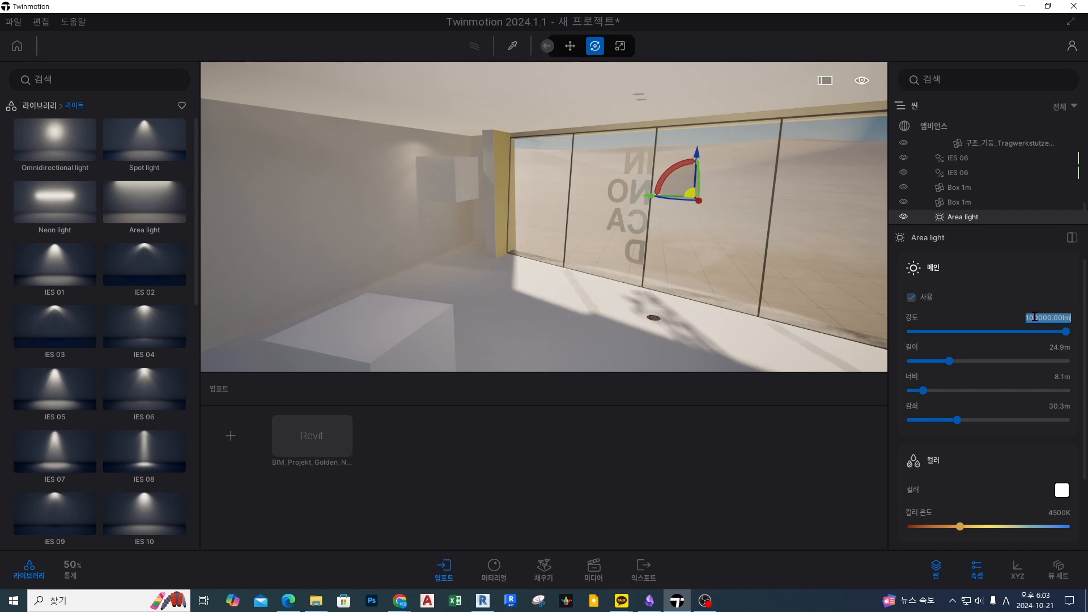
left_click(1065, 331)
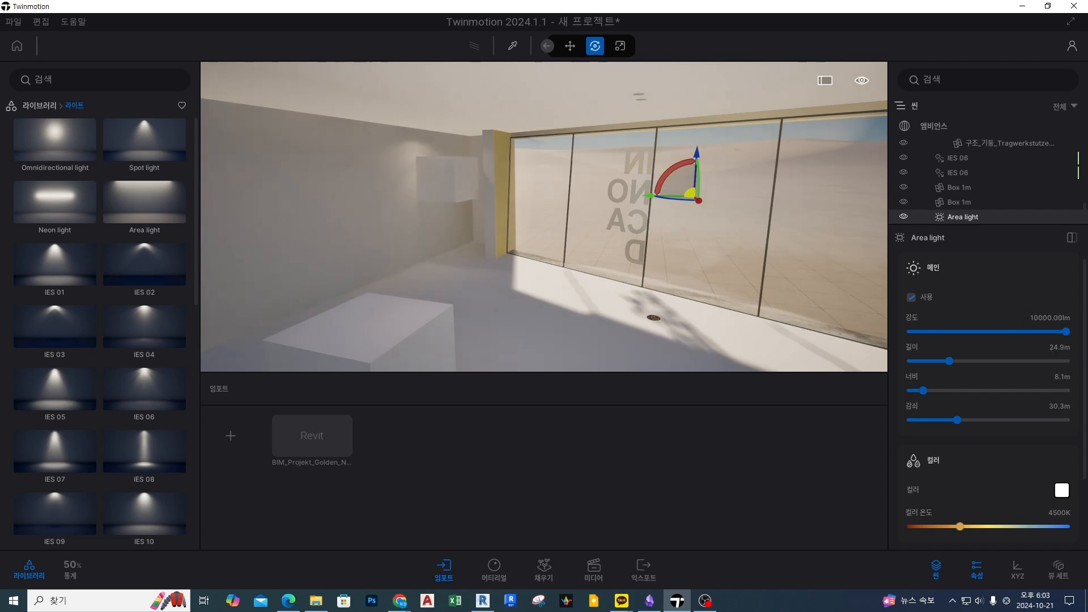
Set the Area light's intensity to 100000 lm, deselect it and inspect the lighting on the boxes and walls.
left_click(1038, 319)
left_click(1038, 319)
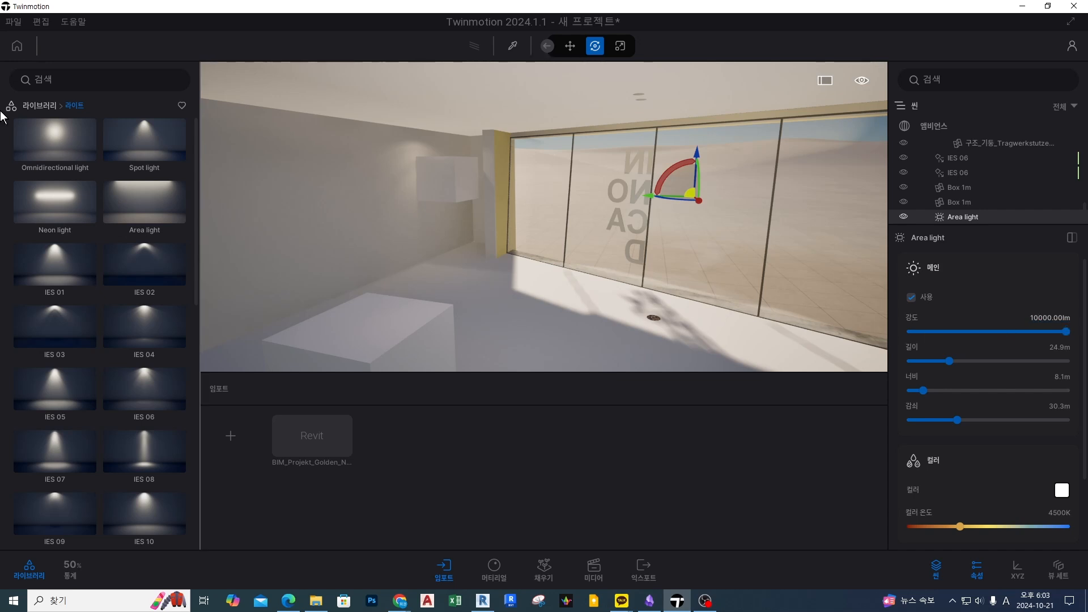
left_click(1036, 315)
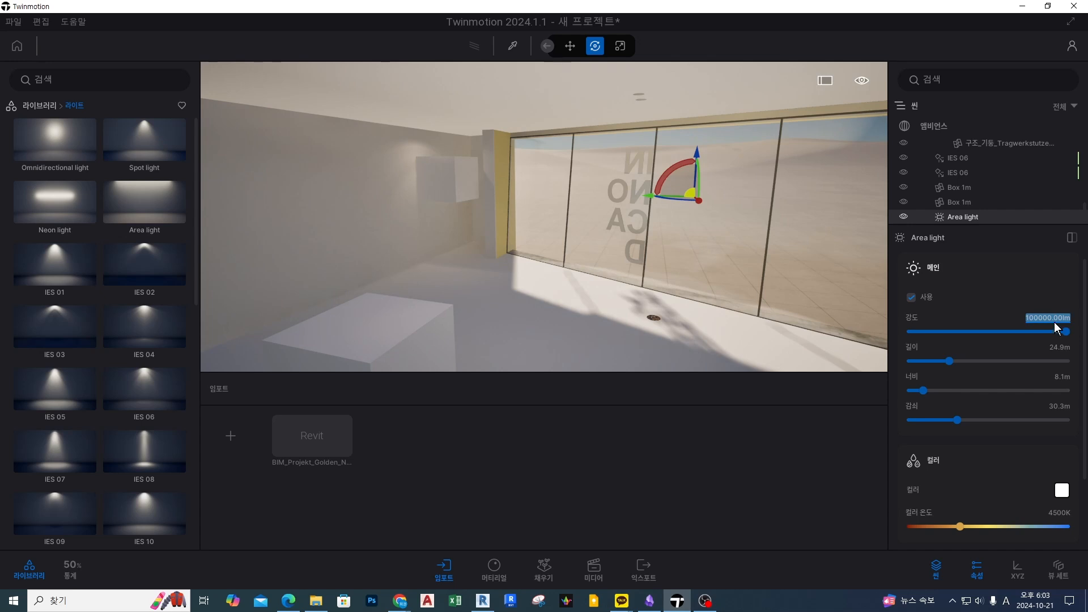
key("Return")
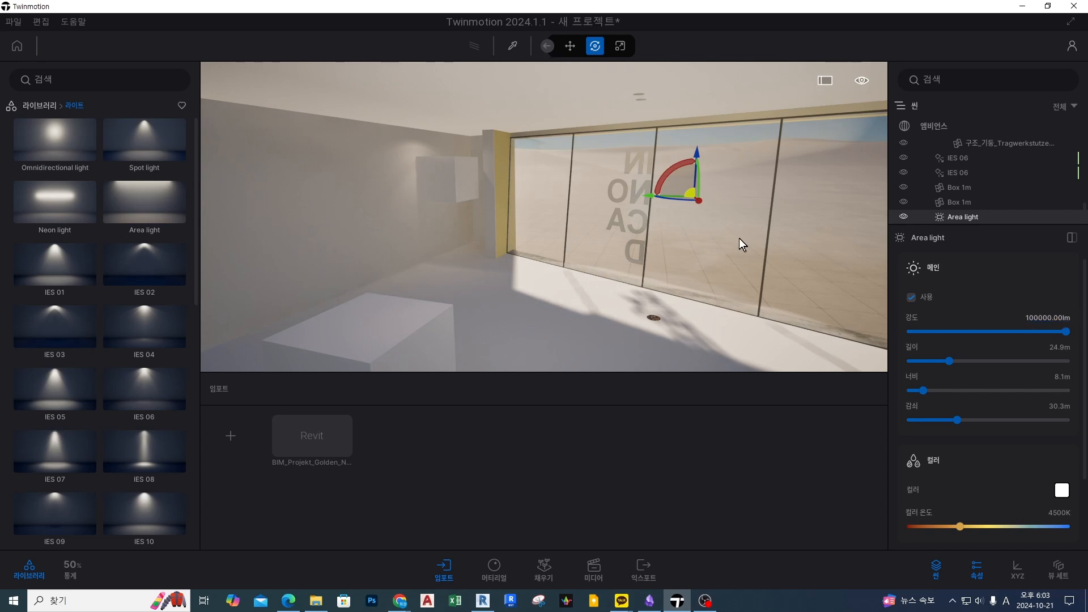
key("Escape")
key("Escape")
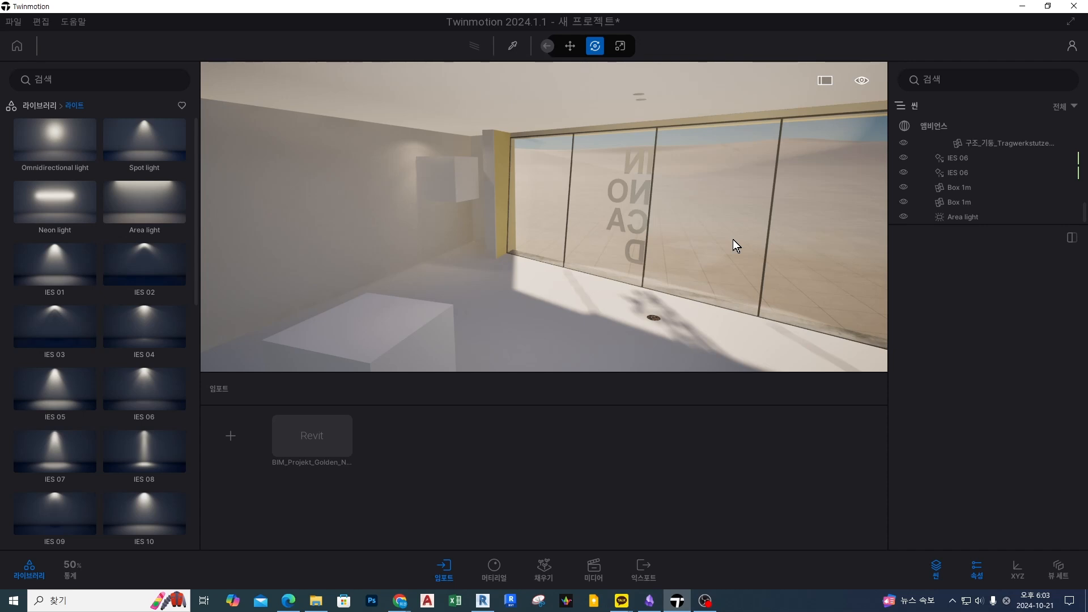
mouse_move(665, 256)
right_mouse_down()
mouse_move(662, 240)
mouse_move(646, 254)
mouse_move(665, 256)
right_mouse_up()
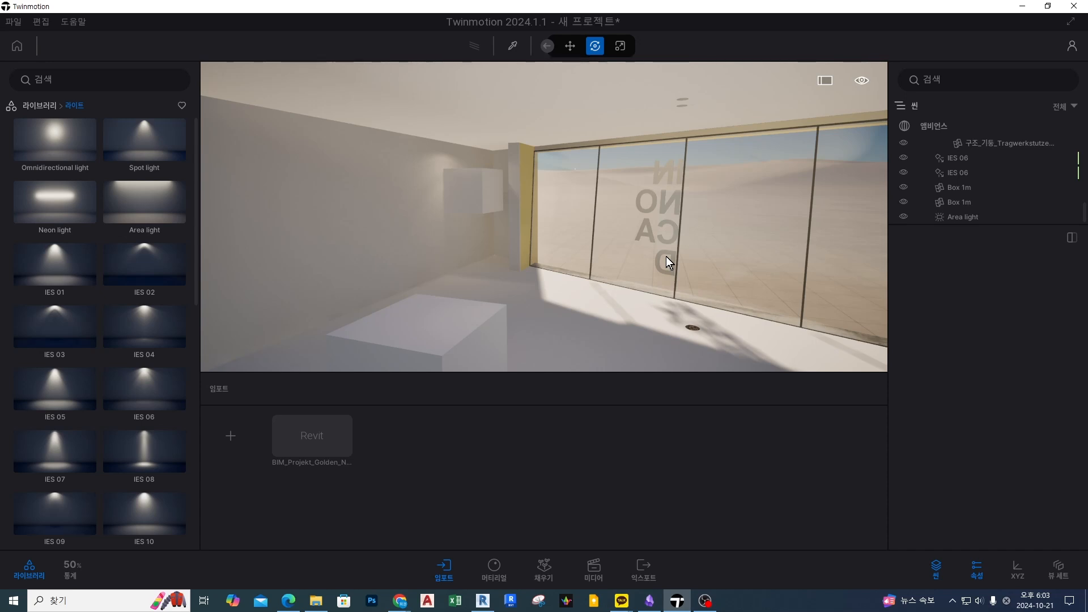
mouse_move(662, 266)
right_mouse_down()
mouse_move(663, 253)
mouse_move(638, 274)
mouse_move(660, 284)
right_mouse_up()
key("d")
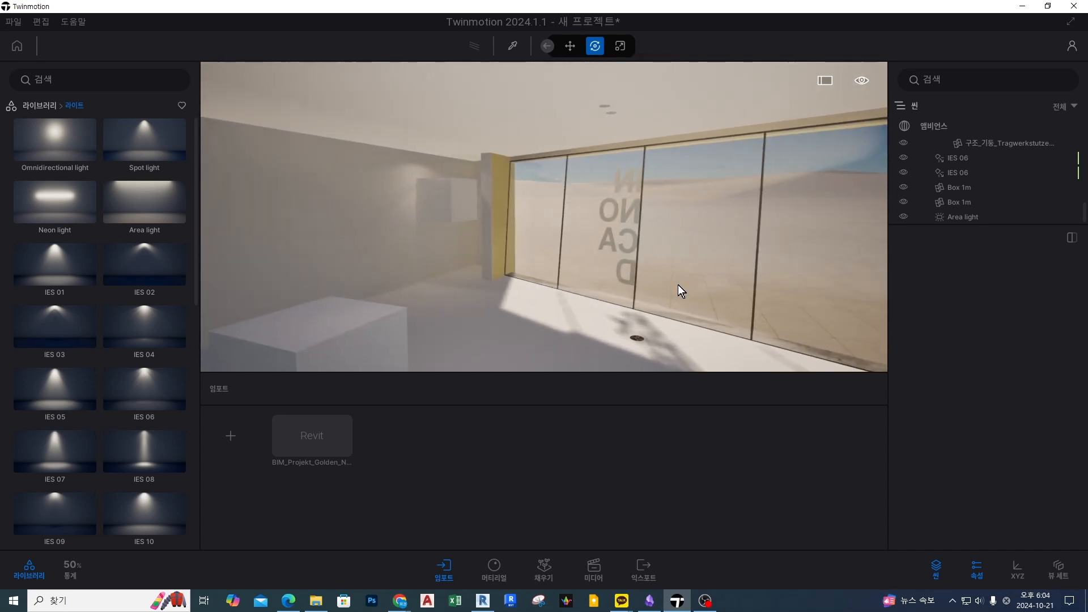